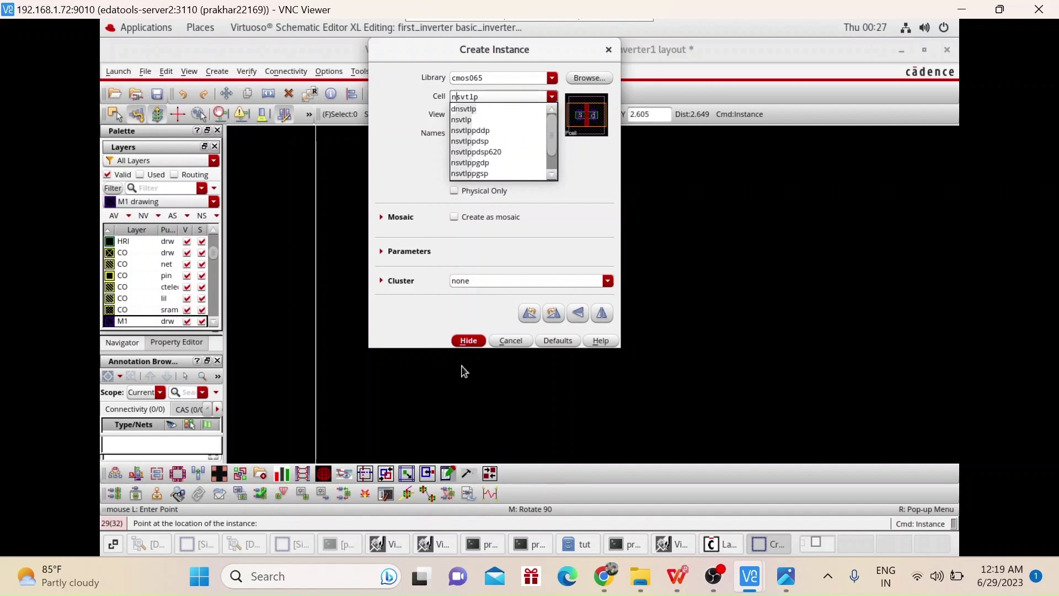
Step: Place one nsvtlp layout instance from the cmos065 library beside the existing psvtlp instance
{"action": "left_click", "coordinate": [512, 269]}
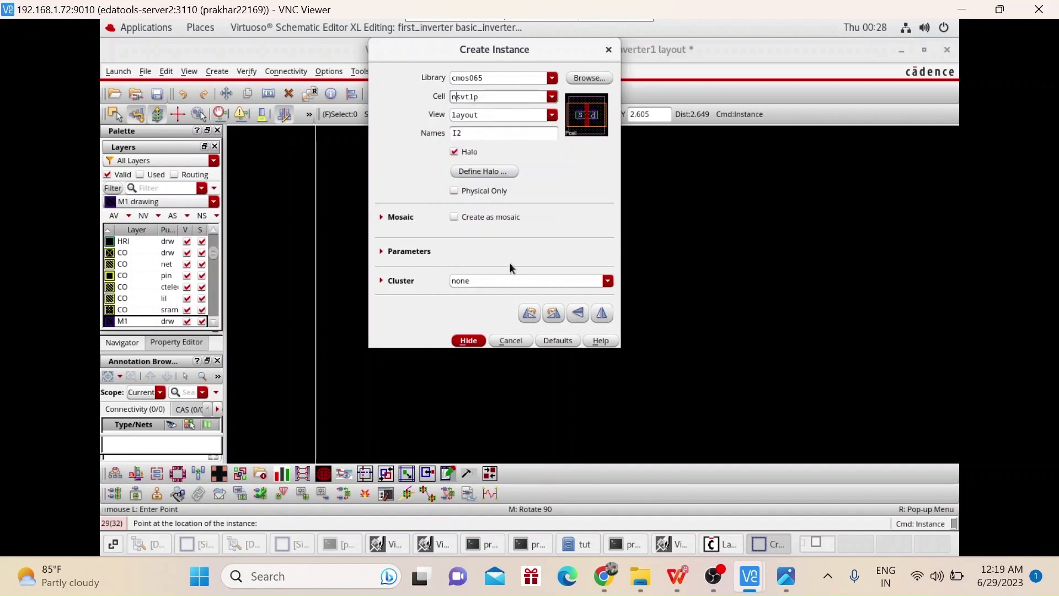
{"action": "left_click", "coordinate": [469, 341]}
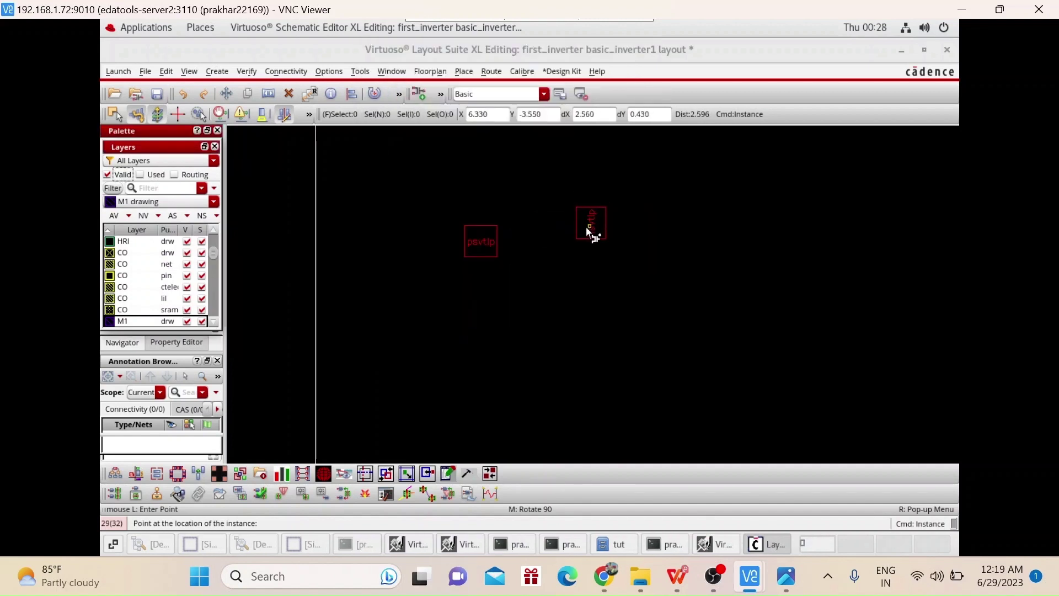
{"action": "scroll", "coordinate": [563, 233], "scroll_direction": "up", "scroll_amount": 2, "text": "ctrl"}
{"action": "left_click", "coordinate": [511, 252]}
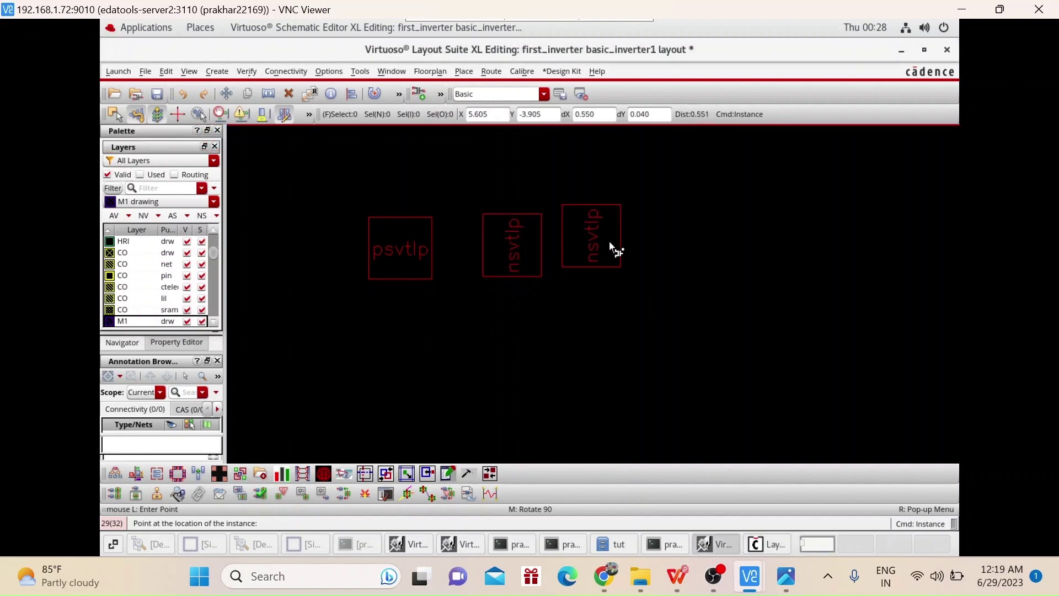
{"action": "key", "text": "Escape"}
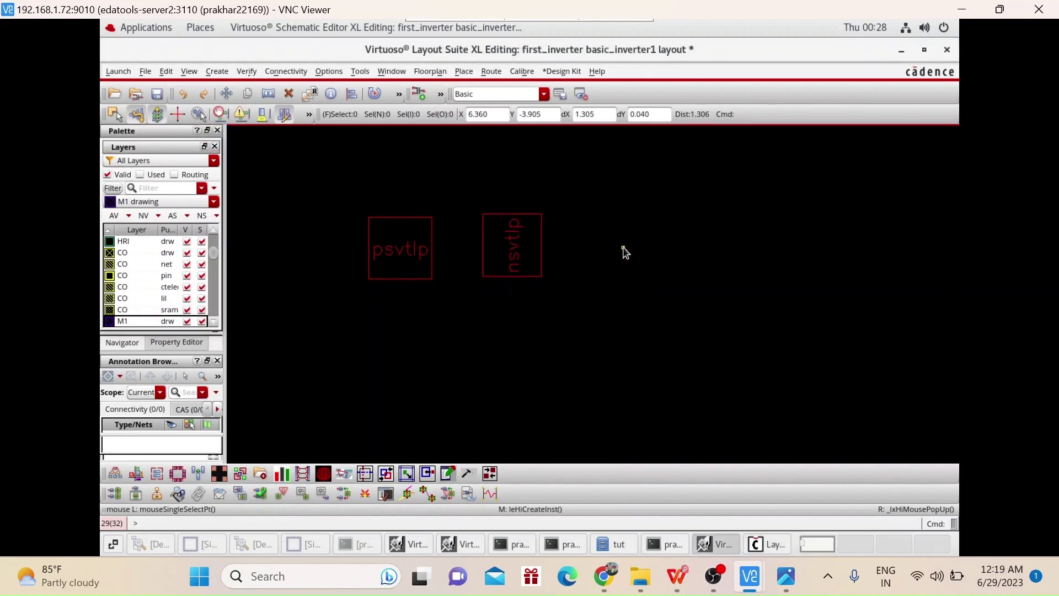
Step: Display the full hierarchy so that both transistor instances show their internal layers
{"action": "key", "text": "shift"}
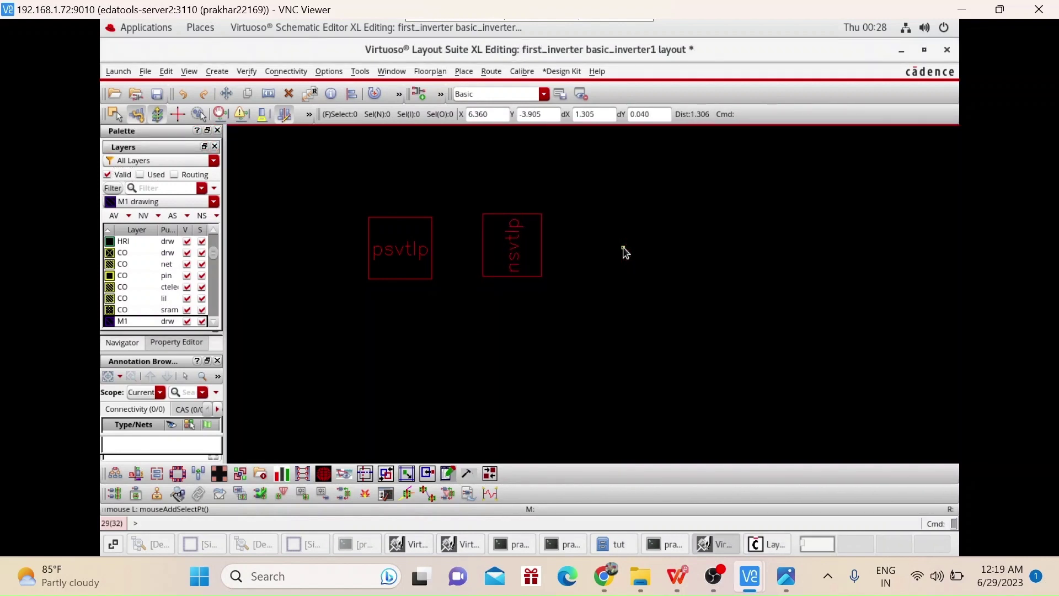
{"action": "key", "text": "shift+f"}
{"action": "scroll", "coordinate": [383, 206], "scroll_direction": "up", "scroll_amount": 1, "text": "ctrl"}
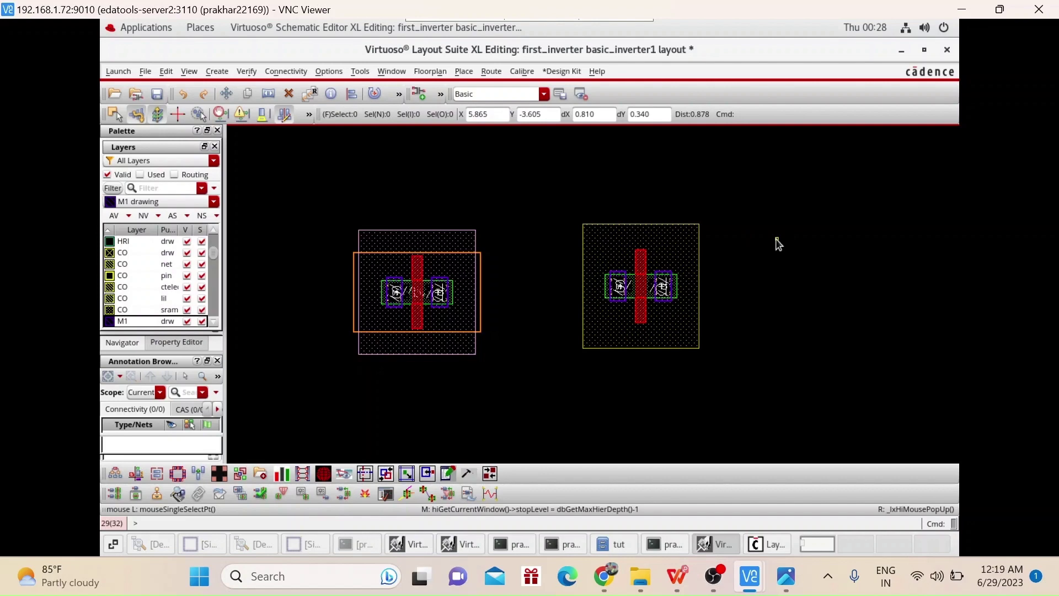
Step: Examine the source, gate and drain regions of the nsvtlp transistor and the enclosing layers of the psvtlp transistor
{"action": "scroll", "coordinate": [654, 261], "scroll_direction": "up", "scroll_amount": 1, "text": "ctrl"}
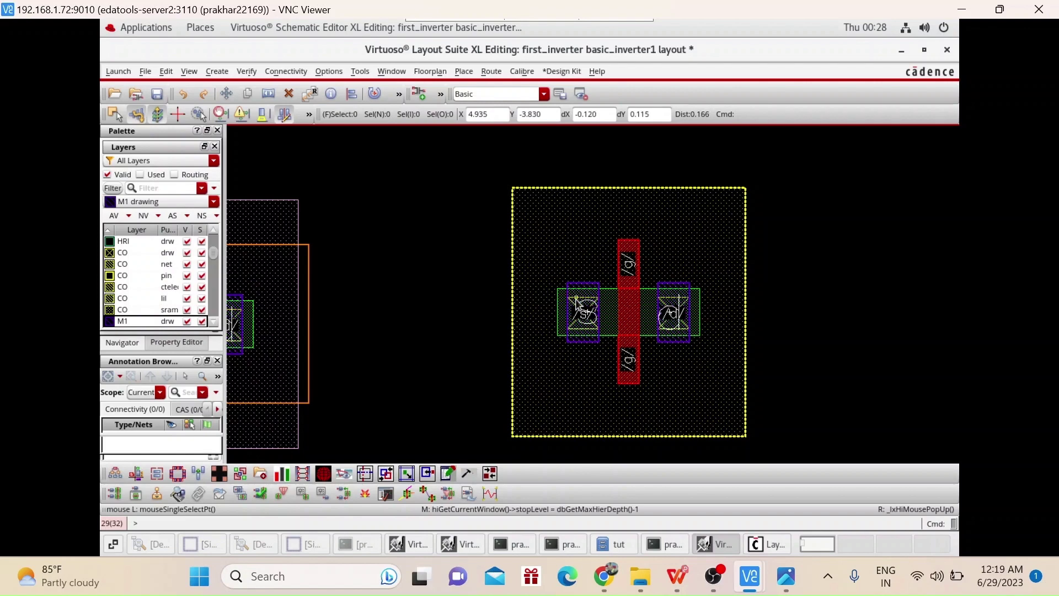
{"action": "scroll", "coordinate": [576, 299], "scroll_direction": "up", "scroll_amount": 1, "text": "ctrl"}
{"action": "scroll", "coordinate": [576, 298], "scroll_direction": "up", "scroll_amount": 2, "text": "ctrl"}
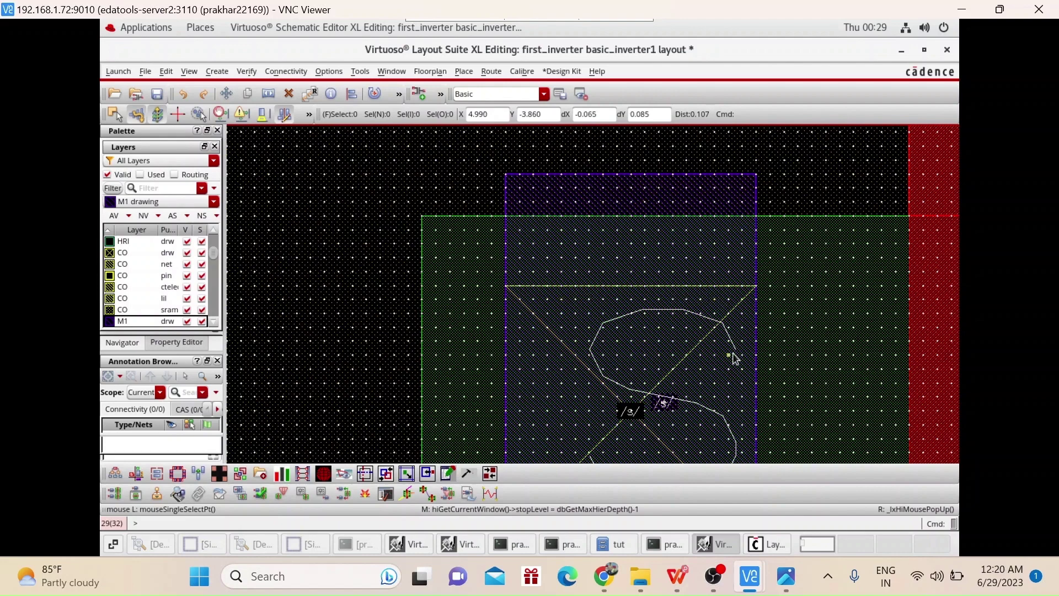
{"action": "scroll", "coordinate": [734, 358], "scroll_direction": "down", "scroll_amount": 1}
{"action": "scroll", "coordinate": [836, 323], "scroll_direction": "down", "scroll_amount": 2, "text": "ctrl"}
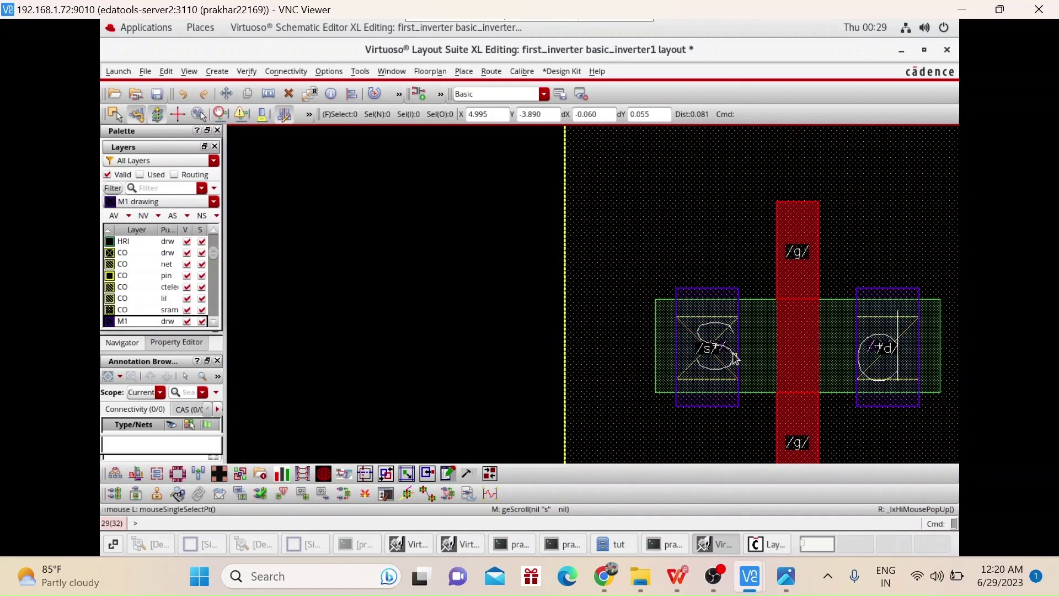
{"action": "scroll", "coordinate": [845, 315], "scroll_direction": "right", "scroll_amount": 1, "text": "shift"}
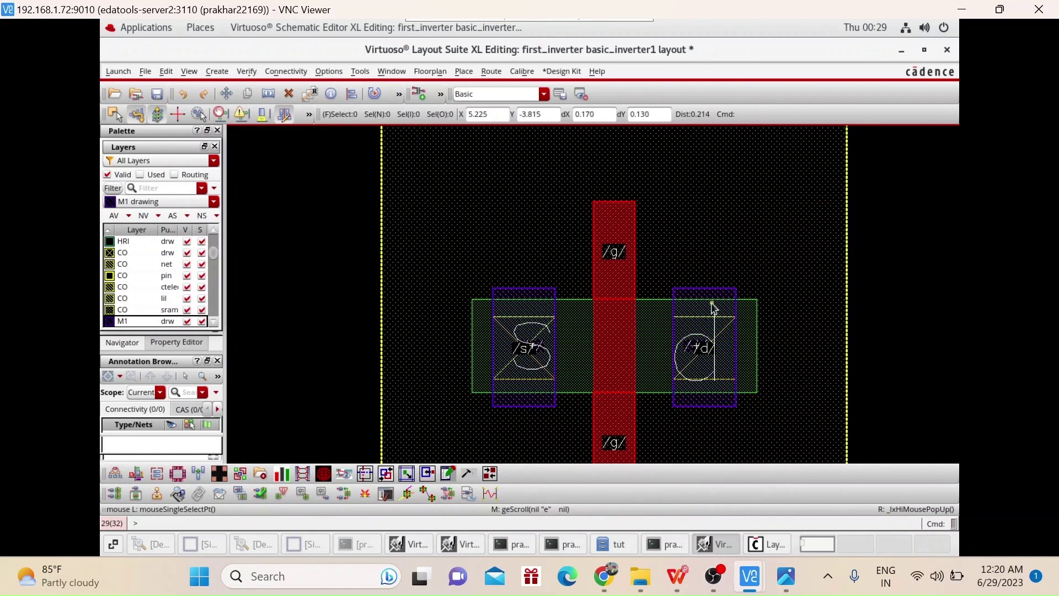
{"action": "scroll", "coordinate": [715, 308], "scroll_direction": "down", "scroll_amount": 1, "text": "ctrl"}
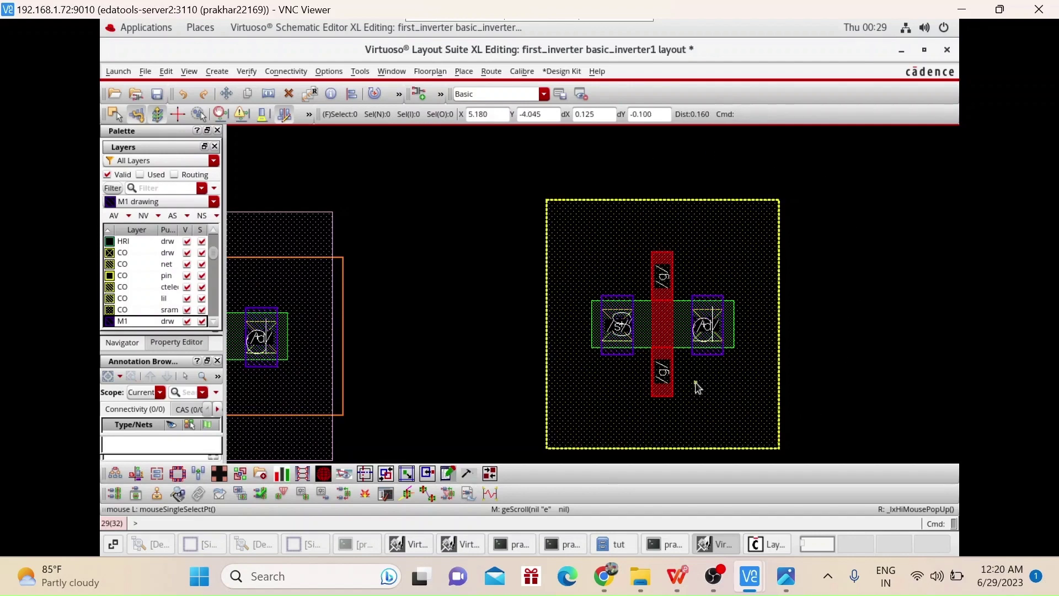
{"action": "scroll", "coordinate": [518, 390], "scroll_direction": "left", "scroll_amount": 2, "text": "shift"}
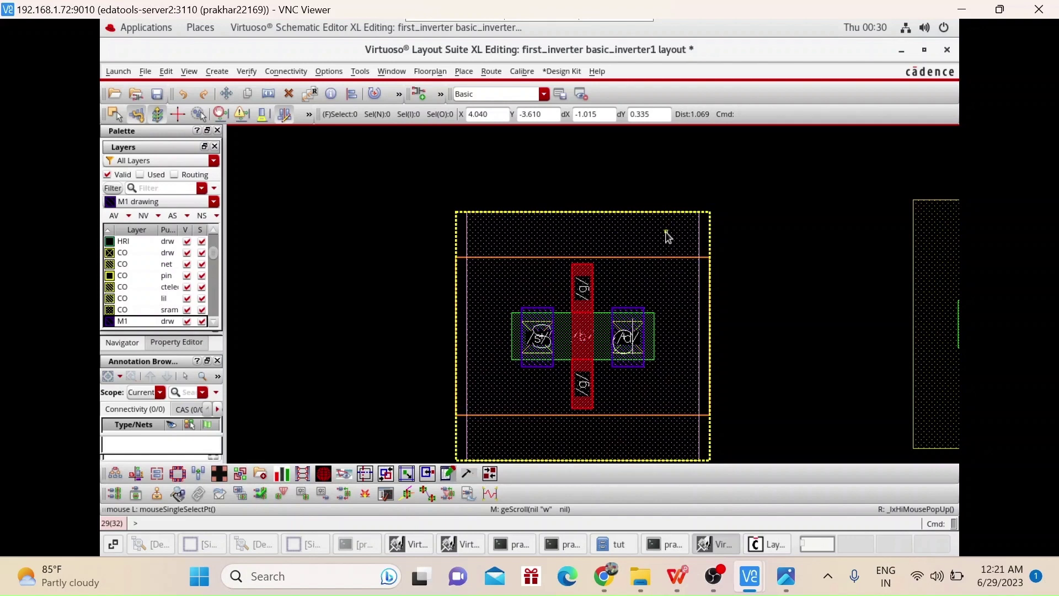
Step: Filter the layers for pp and draw a PP drawing rectangle about 0.15 by 0.2 beside the psvtlp transistor
{"action": "left_click", "coordinate": [173, 188]}
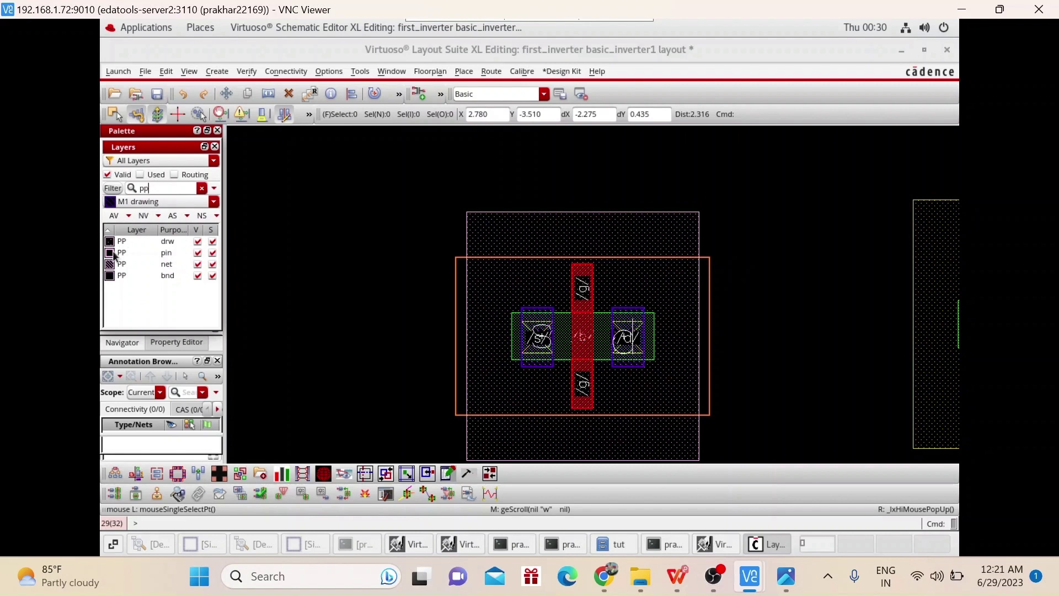
{"action": "left_click", "coordinate": [132, 243]}
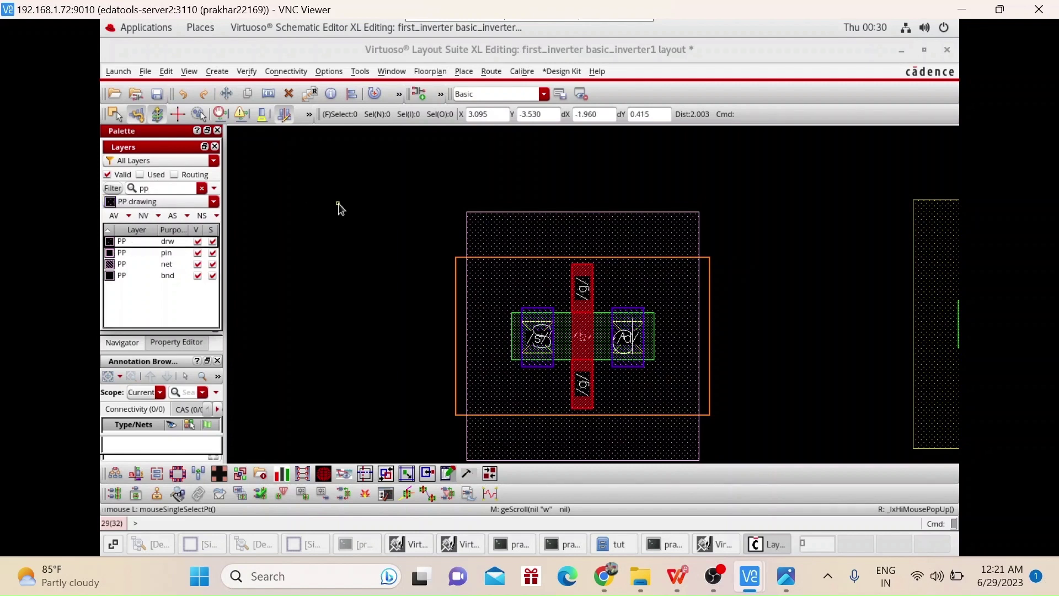
{"action": "key", "text": "r"}
{"action": "left_click", "coordinate": [338, 204]}
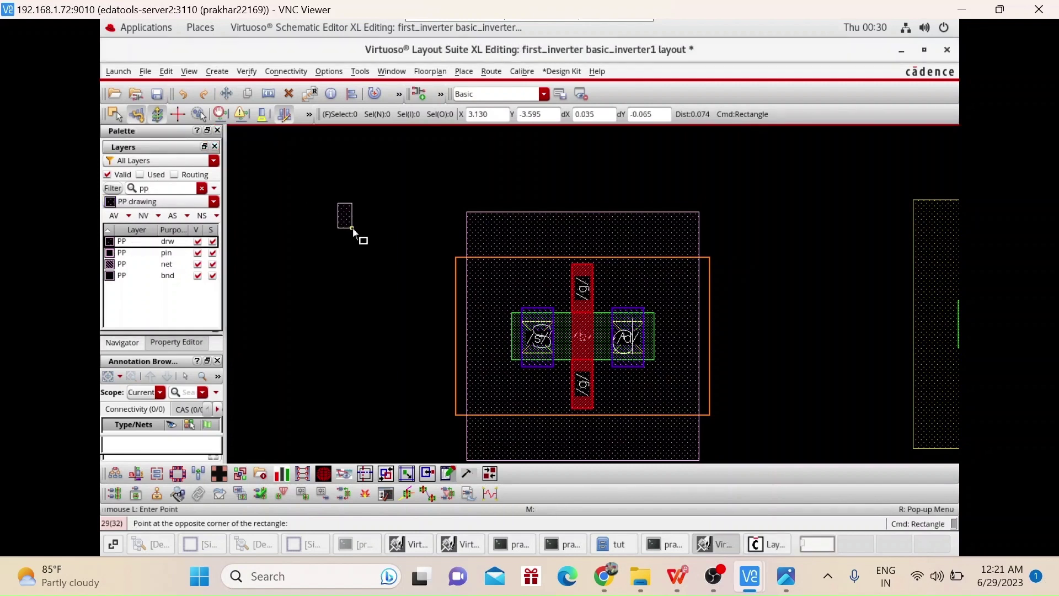
{"action": "left_click", "coordinate": [390, 273]}
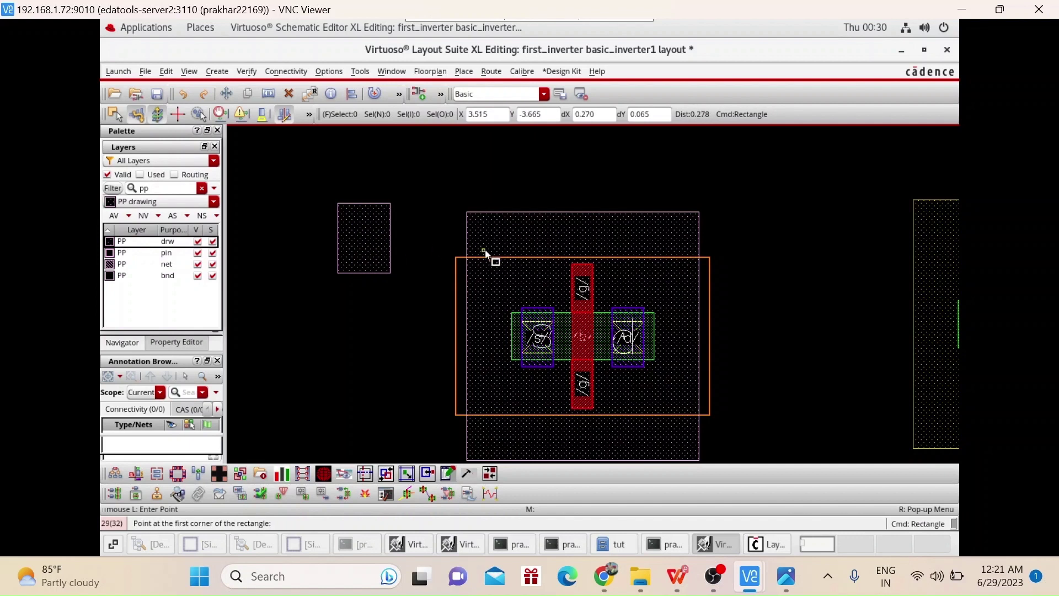
{"action": "key", "text": "Escape"}
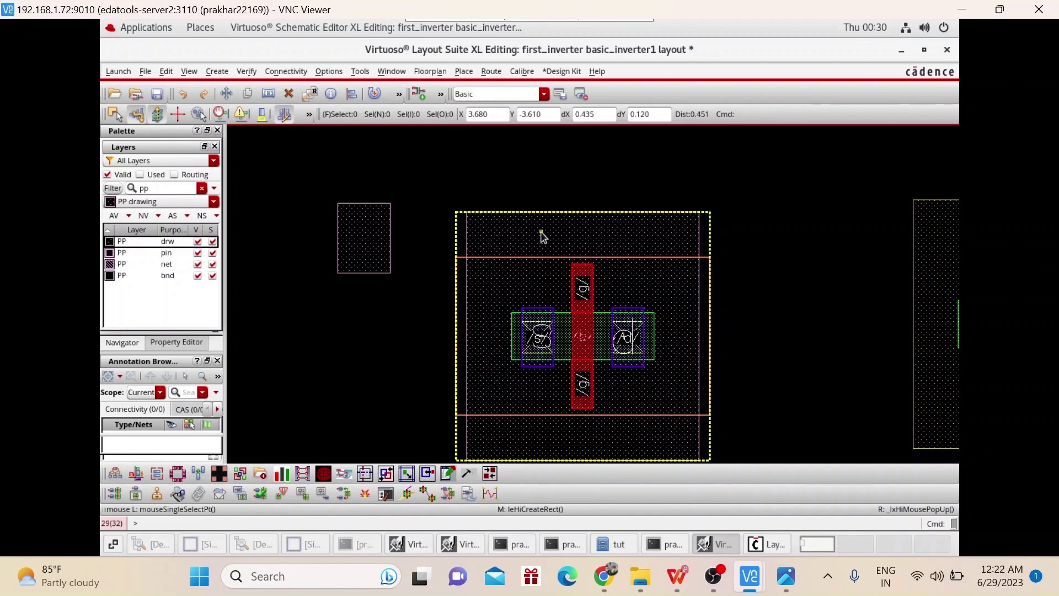
Step: Delete both transistor instances and the PP rectangle from the layout
{"action": "scroll", "coordinate": [542, 236], "scroll_direction": "down", "scroll_amount": 2, "text": "ctrl"}
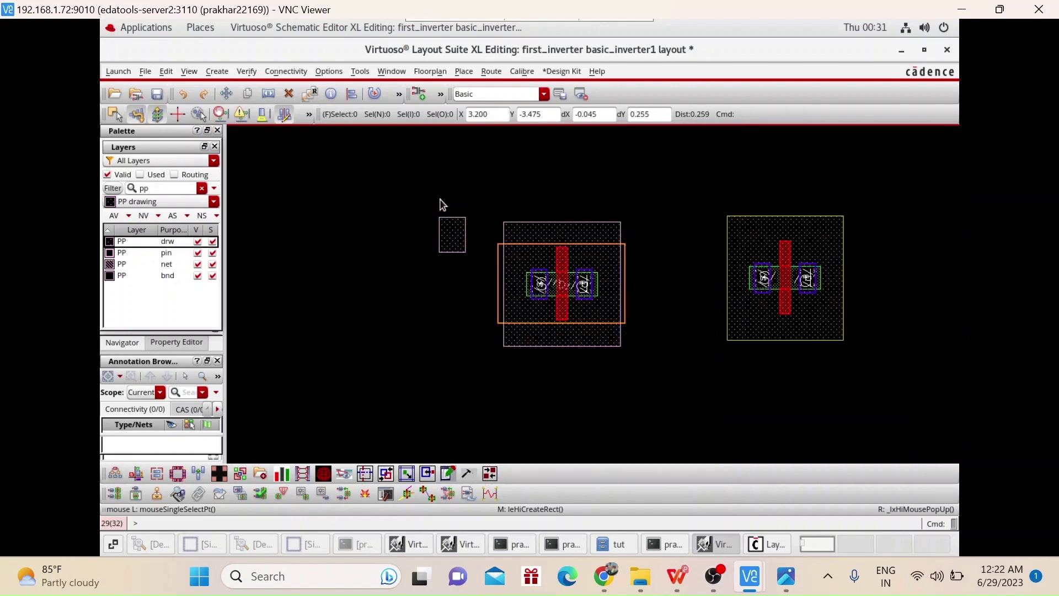
{"action": "left_click_drag", "start_coordinate": [414, 188], "coordinate": [866, 375]}
{"action": "key", "text": "Delete"}
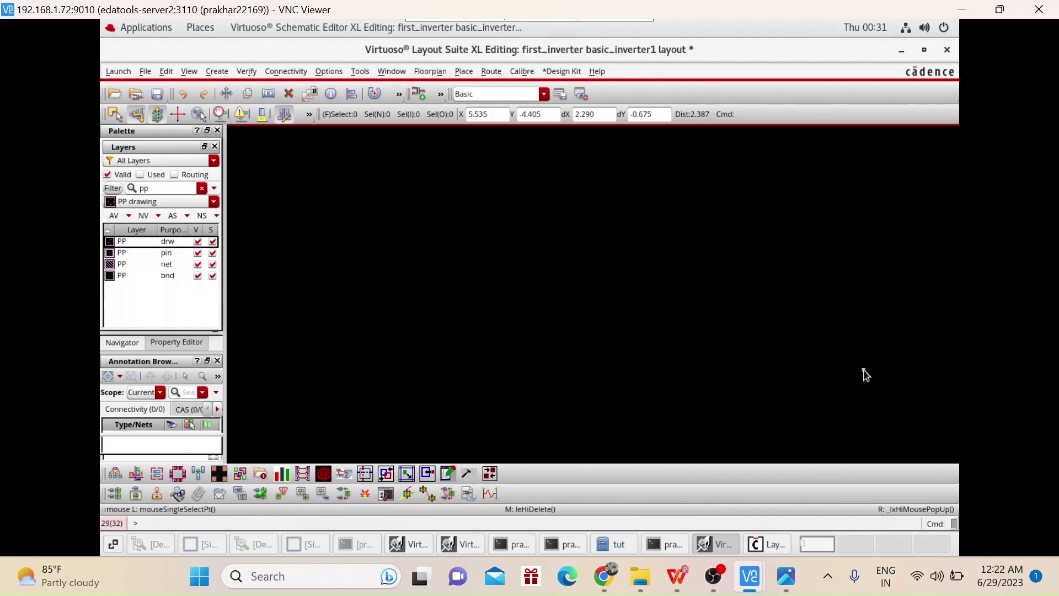
Step: Generate the layout from the schematic with instances, I/O pins and PR boundary, and delete the generated I/O pins
{"action": "left_click", "coordinate": [113, 498]}
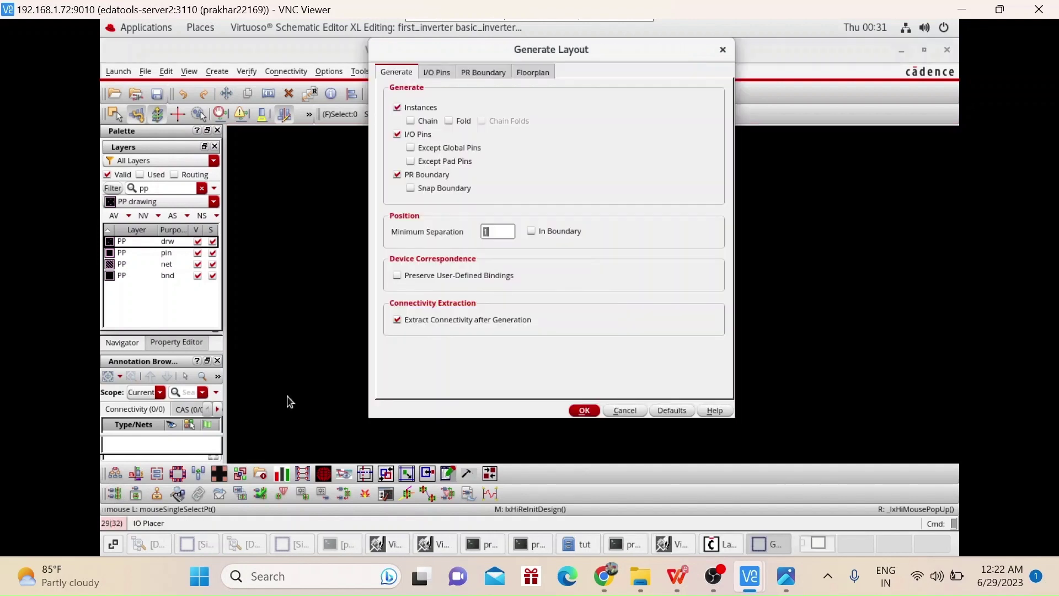
{"action": "left_click", "coordinate": [583, 411]}
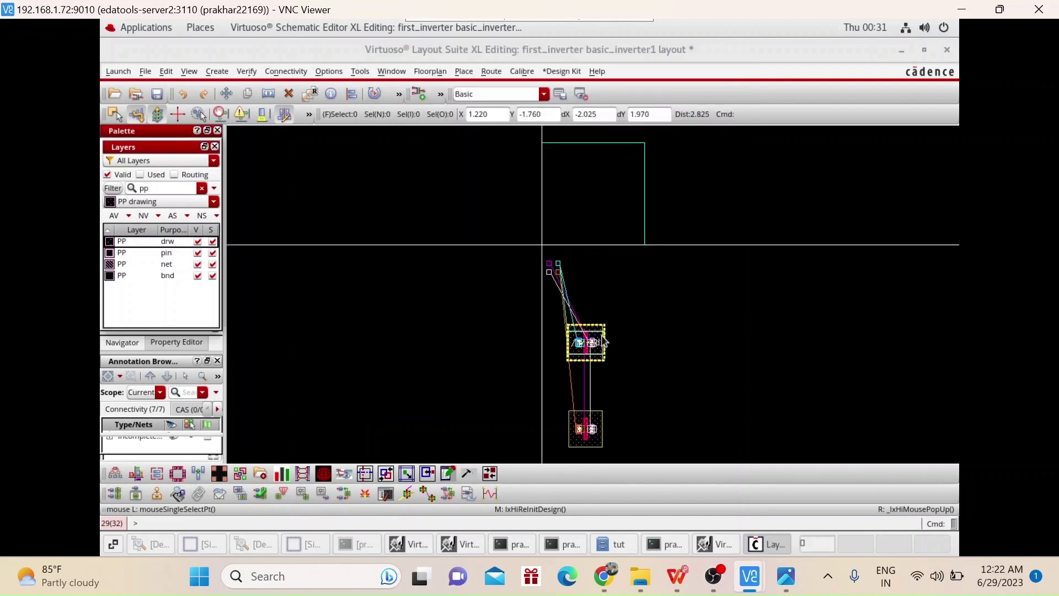
{"action": "left_click_drag", "start_coordinate": [544, 291], "coordinate": [574, 253]}
{"action": "key", "text": "Delete"}
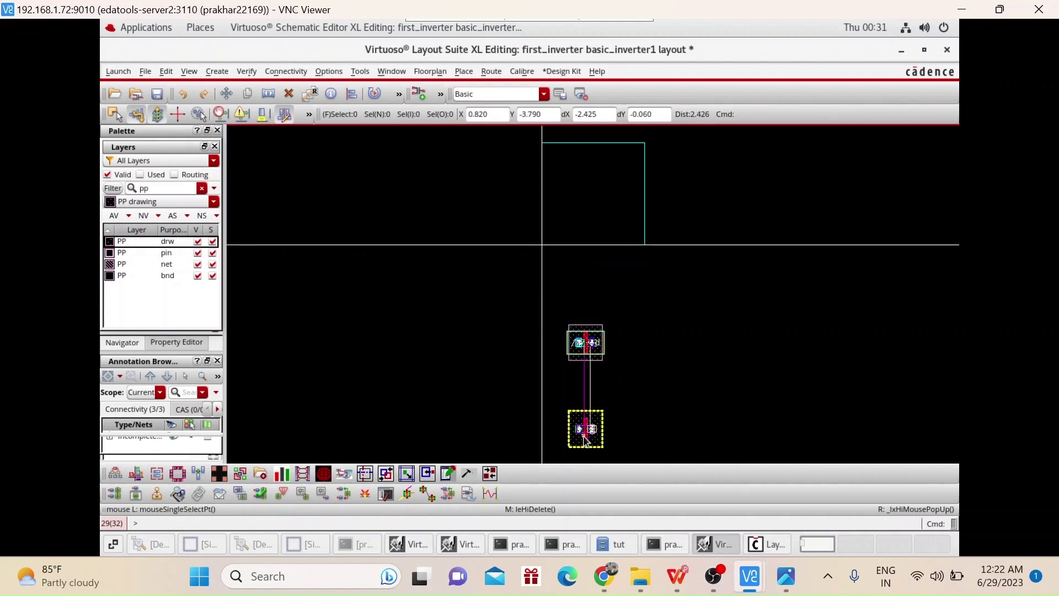
Step: Move the lower NMOS transistor up closer to the PMOS transistor, keeping the two vertically aligned
{"action": "left_click_drag", "start_coordinate": [586, 440], "coordinate": [584, 412]}
{"action": "left_click", "coordinate": [587, 390]}
{"action": "scroll", "coordinate": [589, 388], "scroll_direction": "up", "scroll_amount": 2, "text": "ctrl"}
{"action": "left_click", "coordinate": [579, 331]}
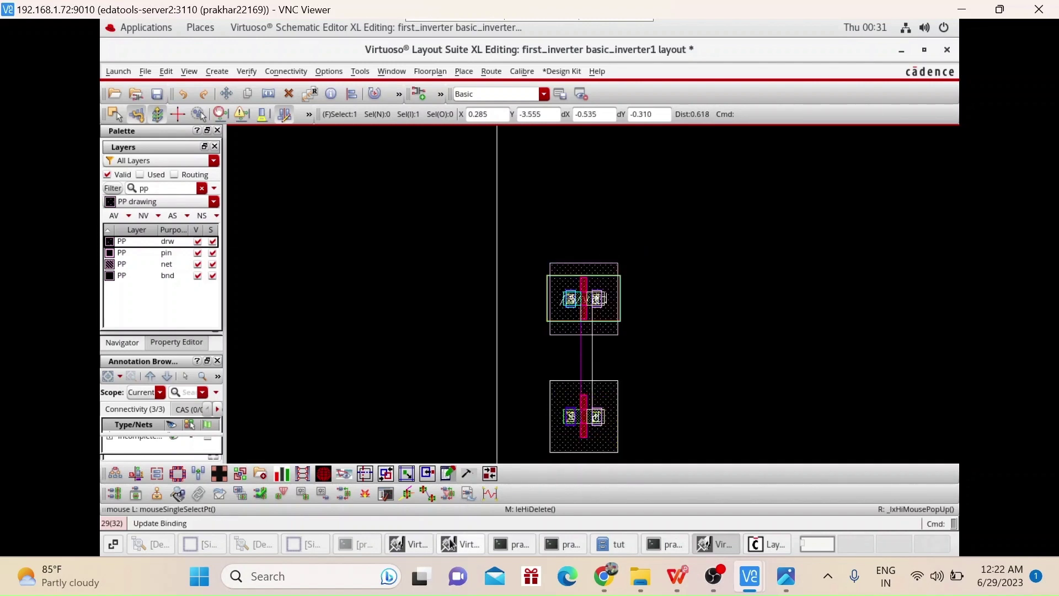
Step: Check the transistors against the inverter schematic and return to the layout
{"action": "left_click", "coordinate": [452, 544]}
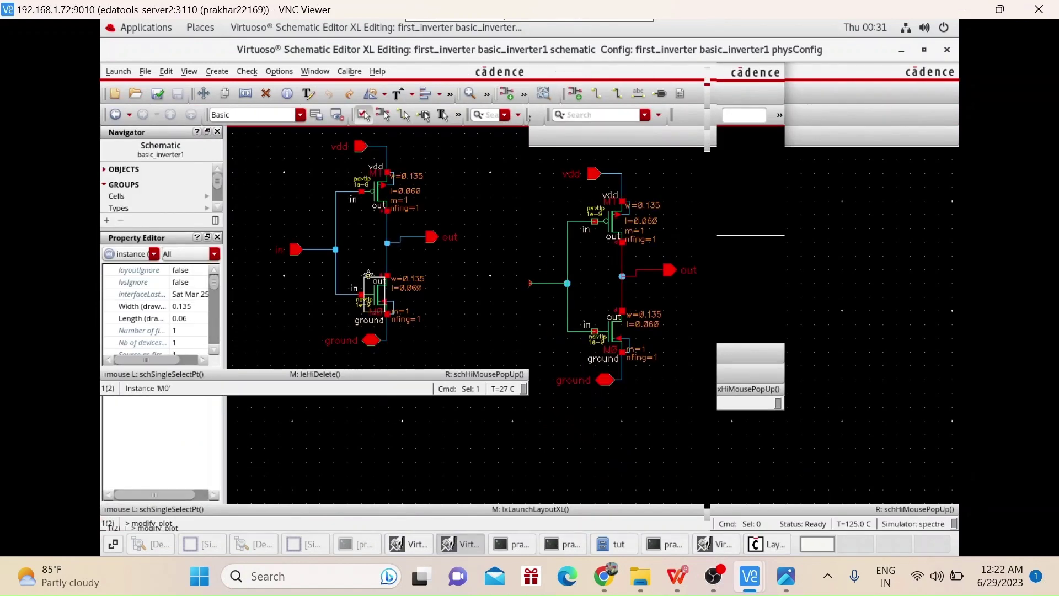
{"action": "left_click", "coordinate": [377, 206]}
{"action": "left_click", "coordinate": [716, 544]}
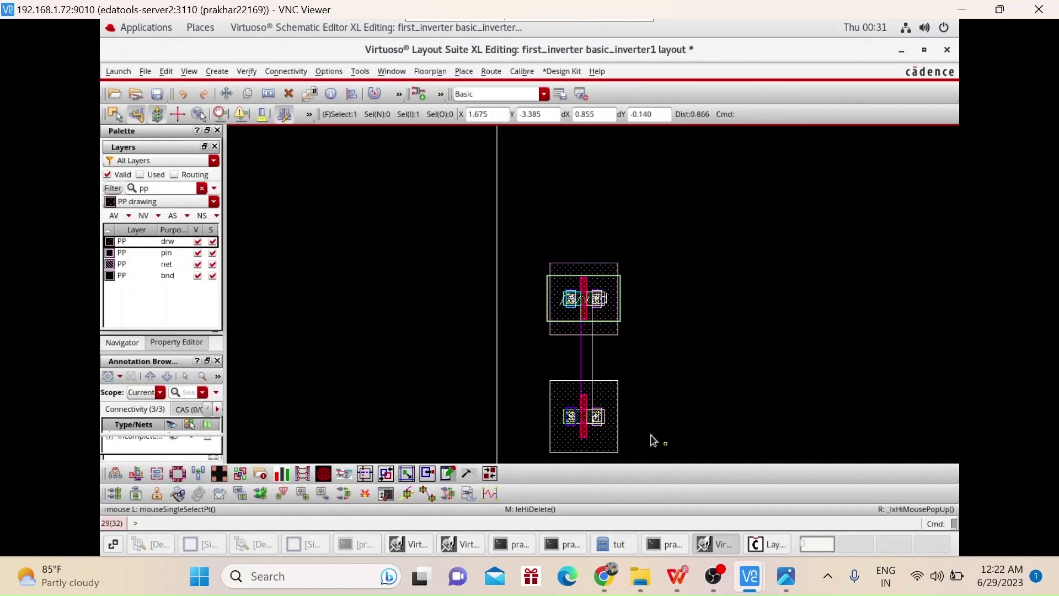
Step: Filter the layers for po and make PO drawing the active layer
{"action": "scroll", "coordinate": [594, 380], "scroll_direction": "up", "scroll_amount": 2, "text": "ctrl"}
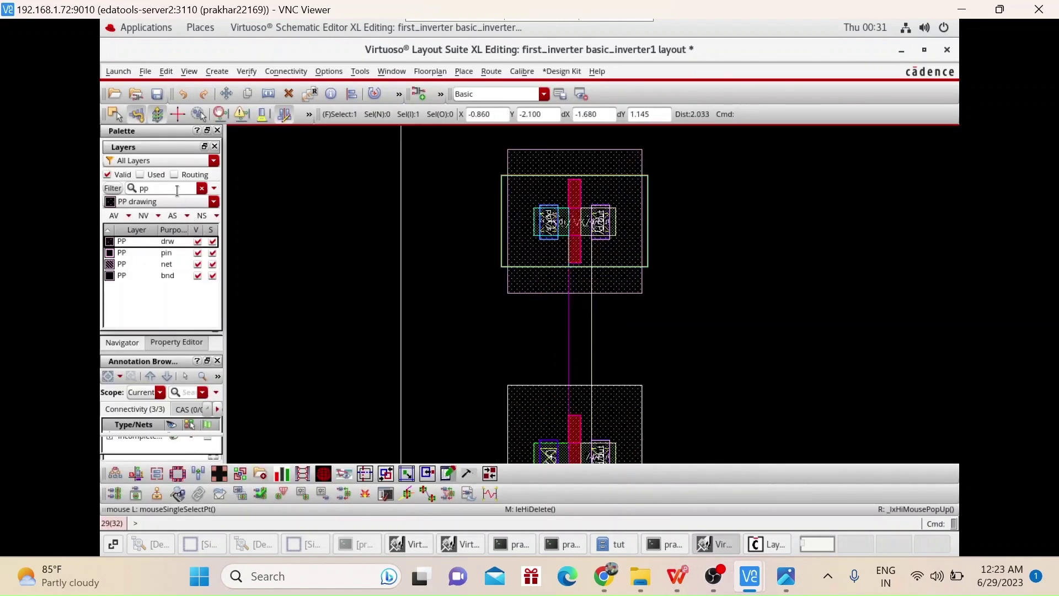
{"action": "left_click", "coordinate": [201, 189]}
{"action": "type", "text": "po"}
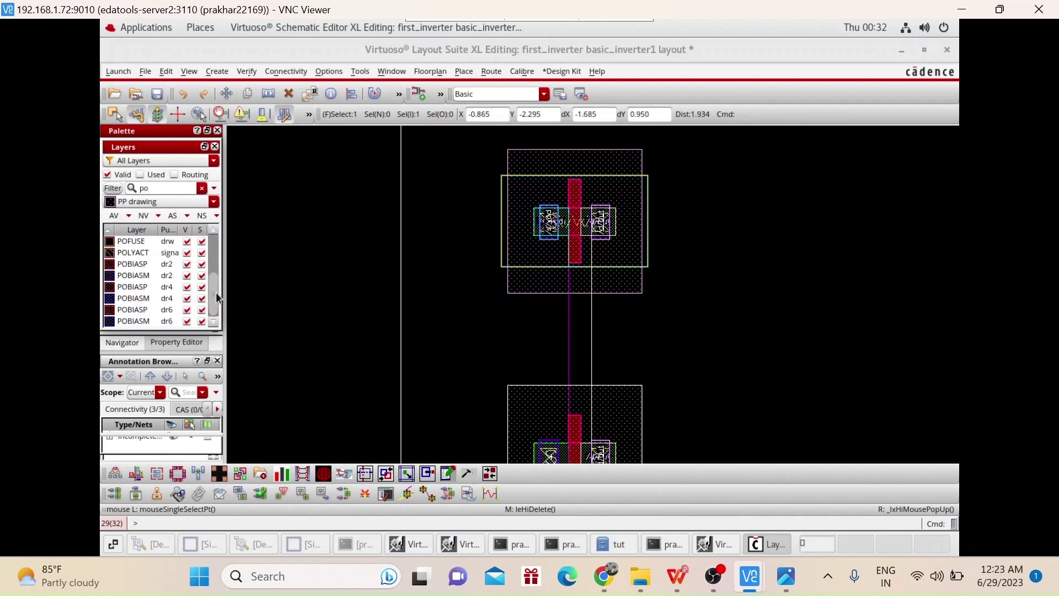
{"action": "left_click_drag", "start_coordinate": [209, 290], "coordinate": [207, 241]}
{"action": "left_click", "coordinate": [160, 242]}
Step: Draw a PO rectangle about 0.06 wide and 1.035 high joining the PMOS gate to the NMOS gate
{"action": "scroll", "coordinate": [575, 252], "scroll_direction": "up", "scroll_amount": 2, "text": "ctrl"}
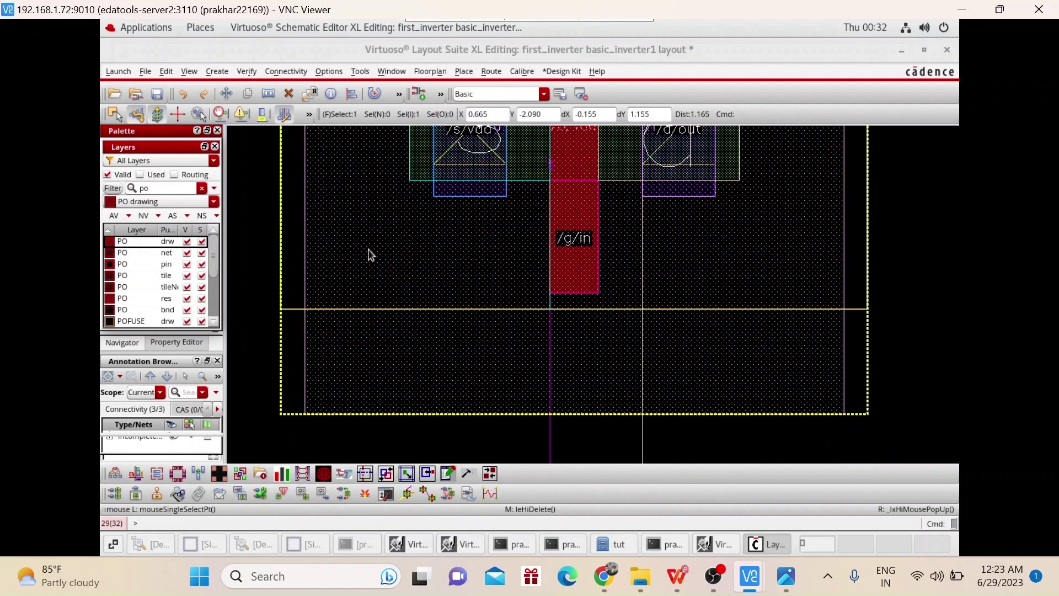
{"action": "left_click", "coordinate": [249, 258]}
{"action": "key", "text": "r"}
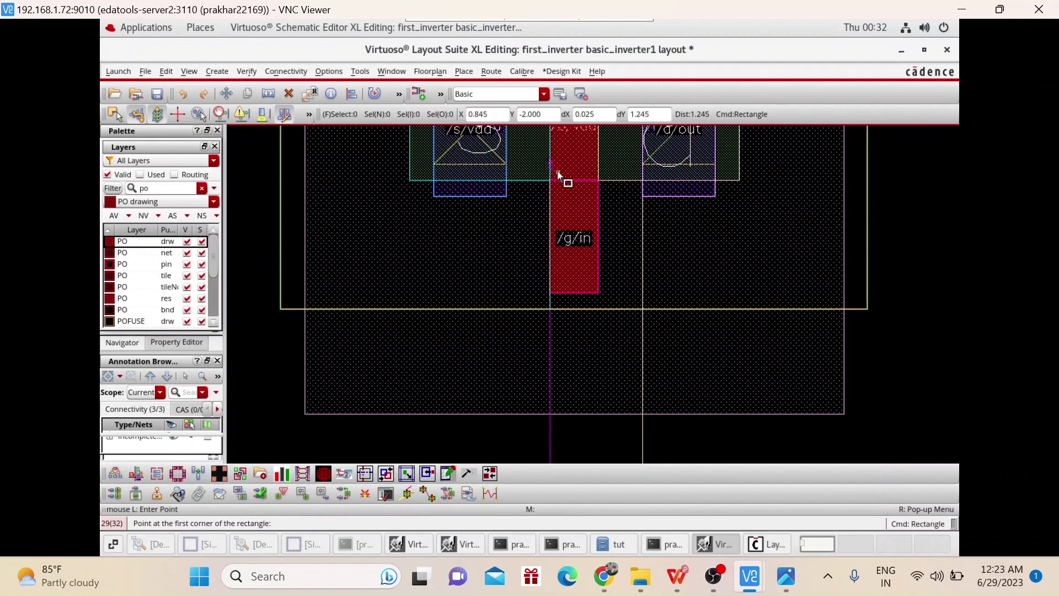
{"action": "scroll", "coordinate": [560, 172], "scroll_direction": "up", "scroll_amount": 1, "text": "ctrl"}
{"action": "left_click", "coordinate": [542, 189]}
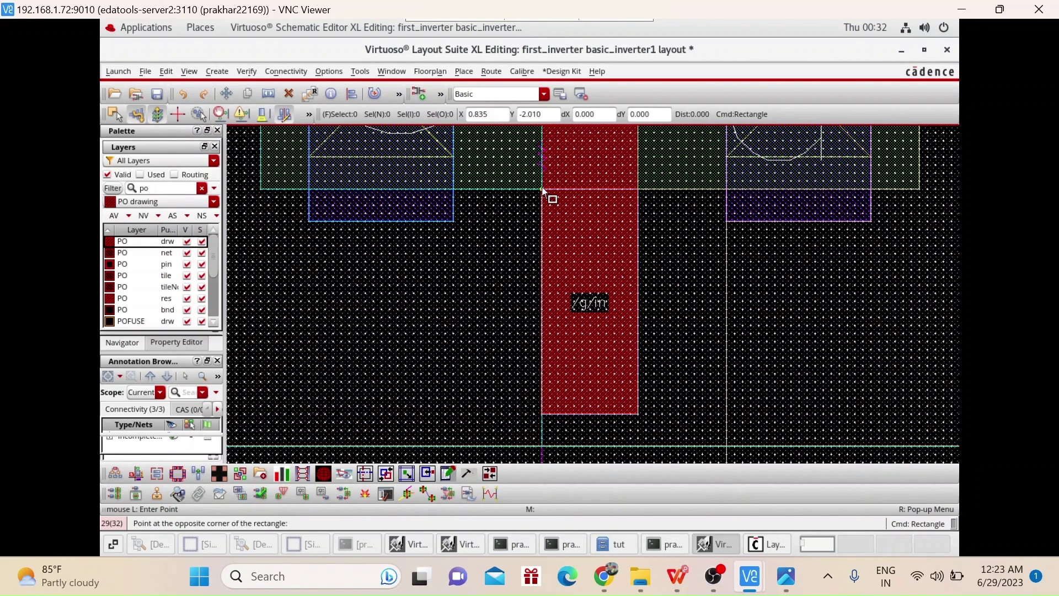
{"action": "scroll", "coordinate": [638, 269], "scroll_direction": "down", "scroll_amount": 4}
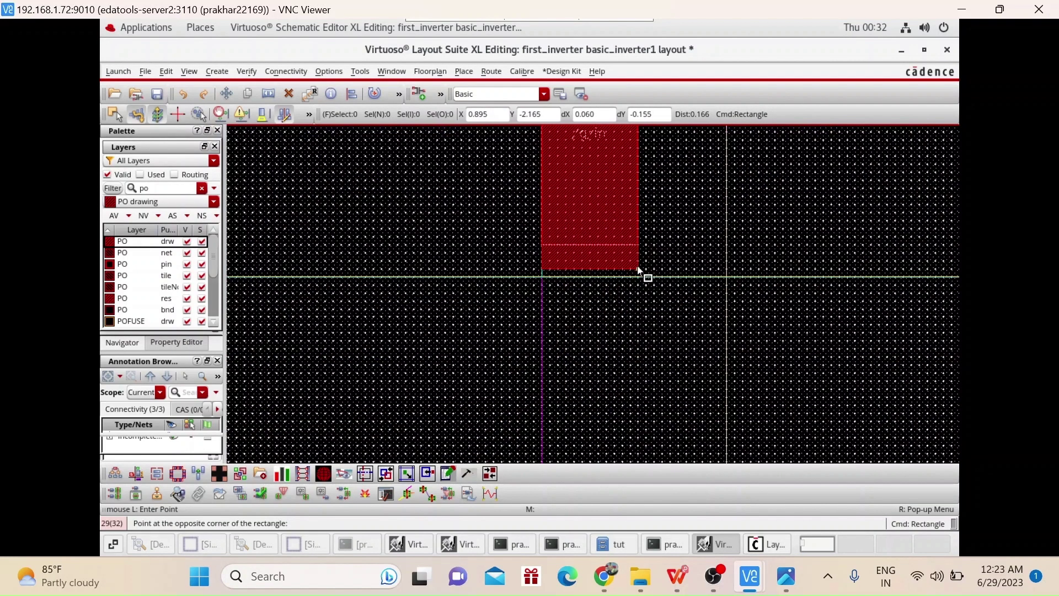
{"action": "scroll", "coordinate": [639, 267], "scroll_direction": "down", "scroll_amount": 5}
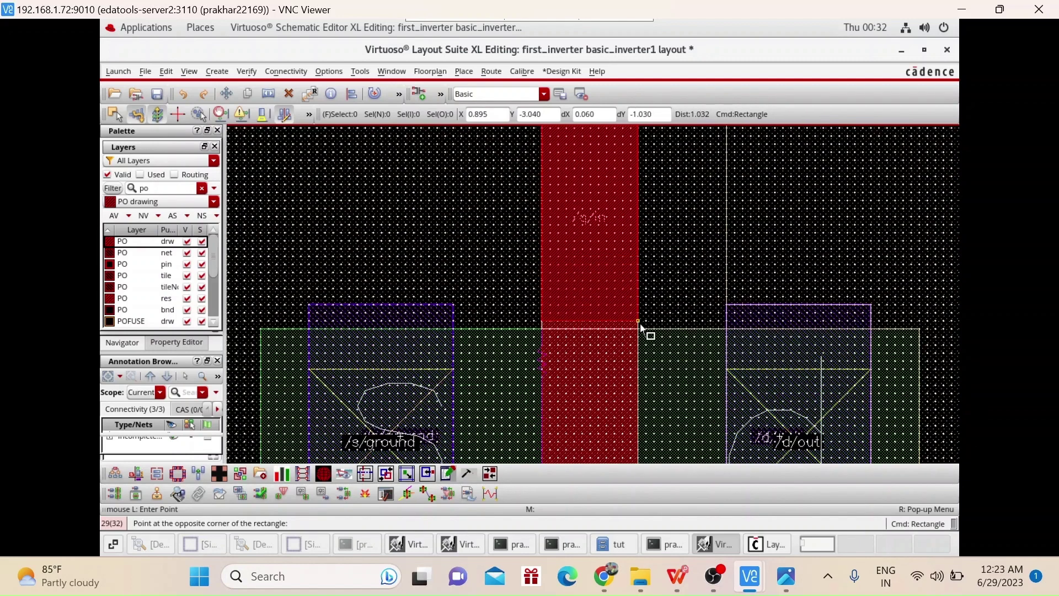
{"action": "left_click", "coordinate": [639, 329]}
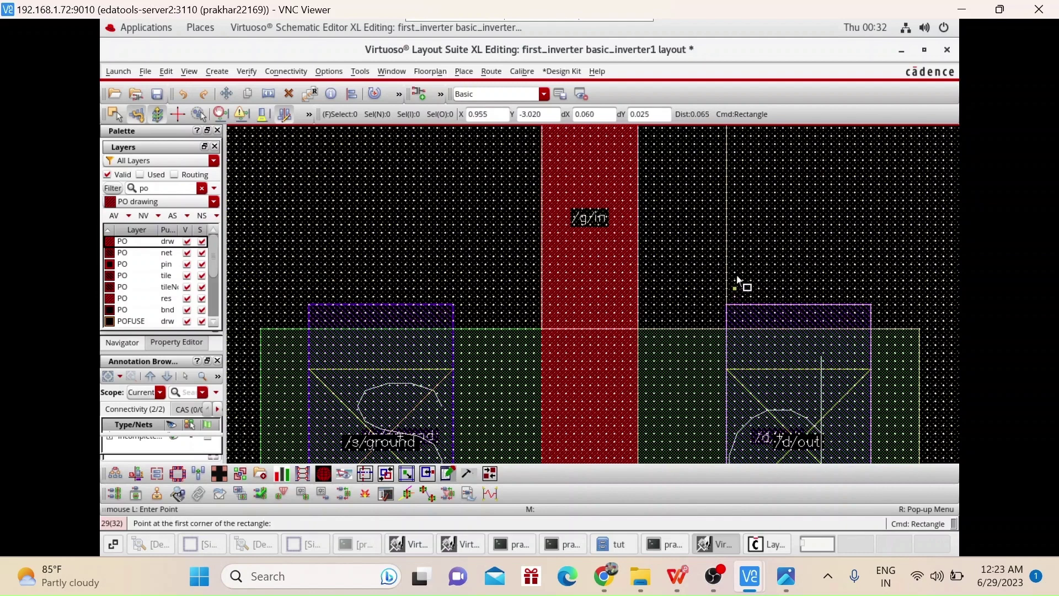
{"action": "key", "text": "Escape"}
{"action": "scroll", "coordinate": [740, 276], "scroll_direction": "up", "scroll_amount": 2}
{"action": "scroll", "coordinate": [740, 276], "scroll_direction": "down", "scroll_amount": 1, "text": "ctrl"}
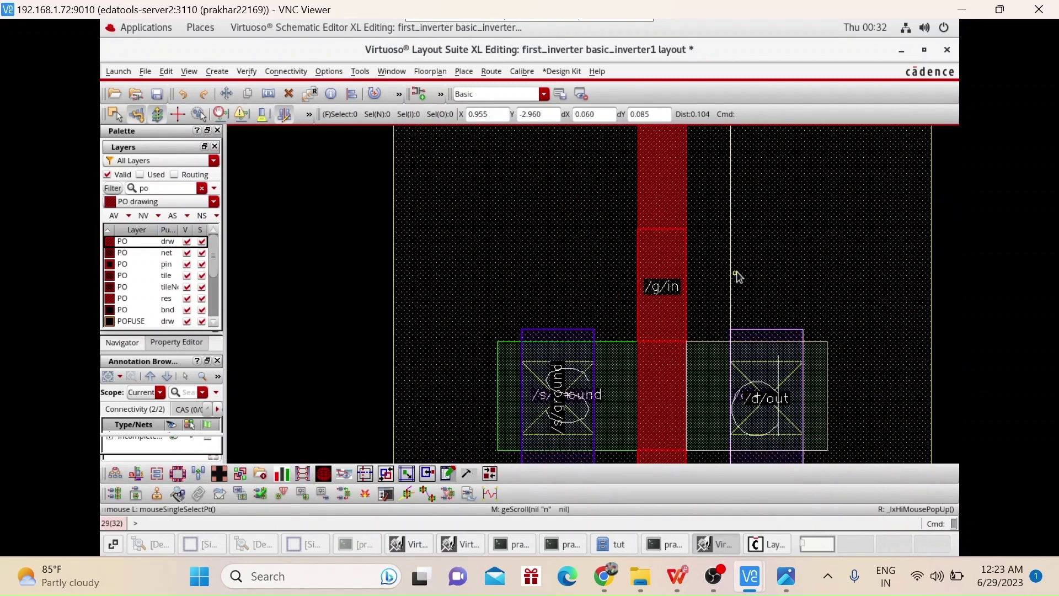
{"action": "scroll", "coordinate": [738, 276], "scroll_direction": "down", "scroll_amount": 1, "text": "ctrl"}
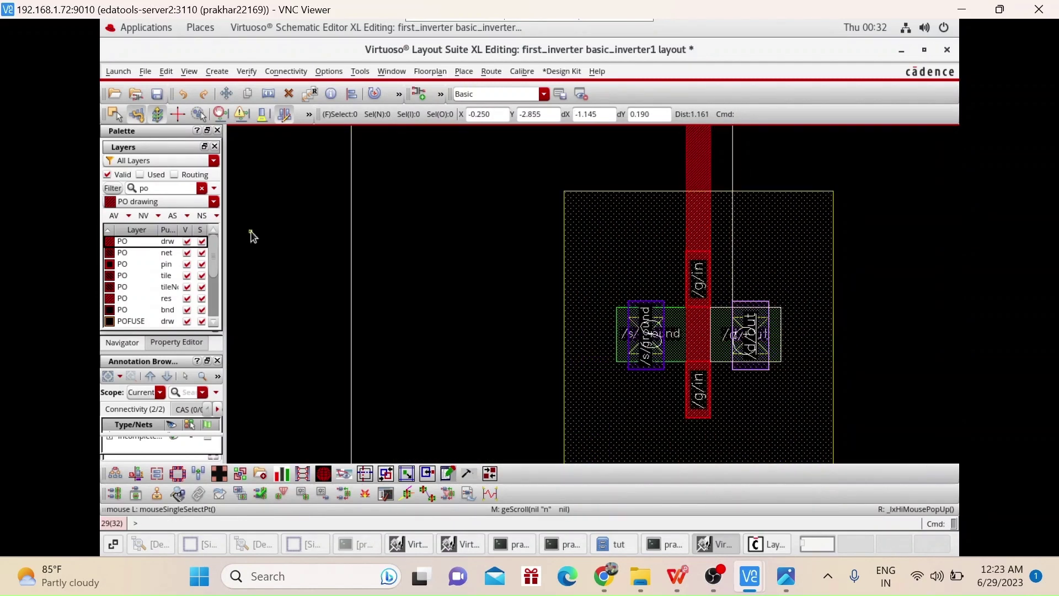
Step: Filter the layers for m1 and make M1 drawing the active layer
{"action": "left_click", "coordinate": [203, 190]}
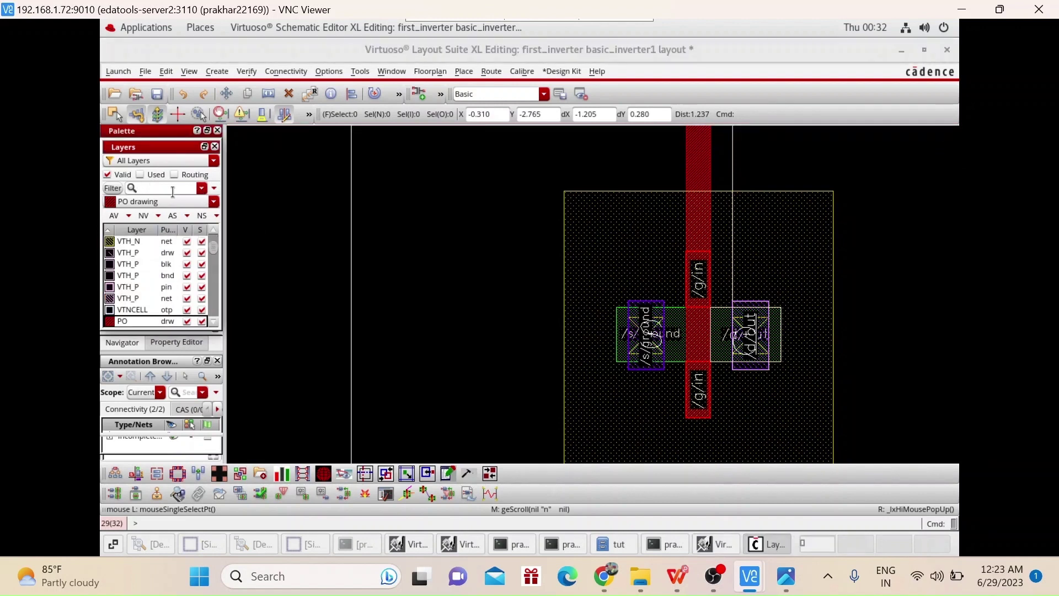
{"action": "type", "text": "m1"}
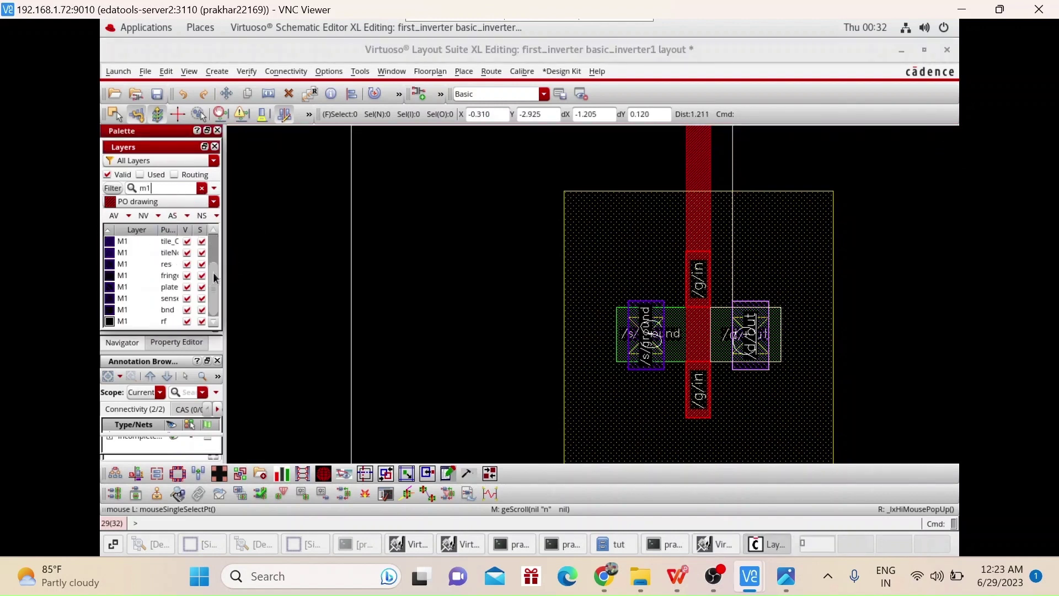
{"action": "scroll", "coordinate": [211, 241], "scroll_direction": "up", "scroll_amount": 3}
{"action": "left_click", "coordinate": [123, 241]}
Step: Draw an M1 rectangle about 0.09 wide and 1.26 high joining the PMOS drain to the NMOS drain
{"action": "key", "text": "r"}
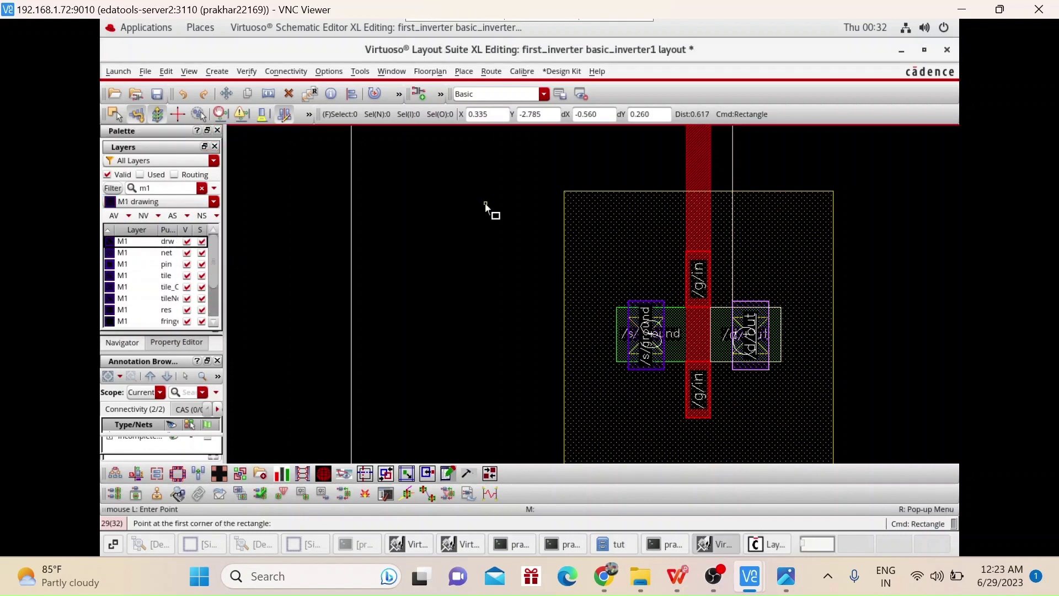
{"action": "key", "text": "Up"}
{"action": "key", "text": "Right"}
{"action": "key", "text": "Right"}
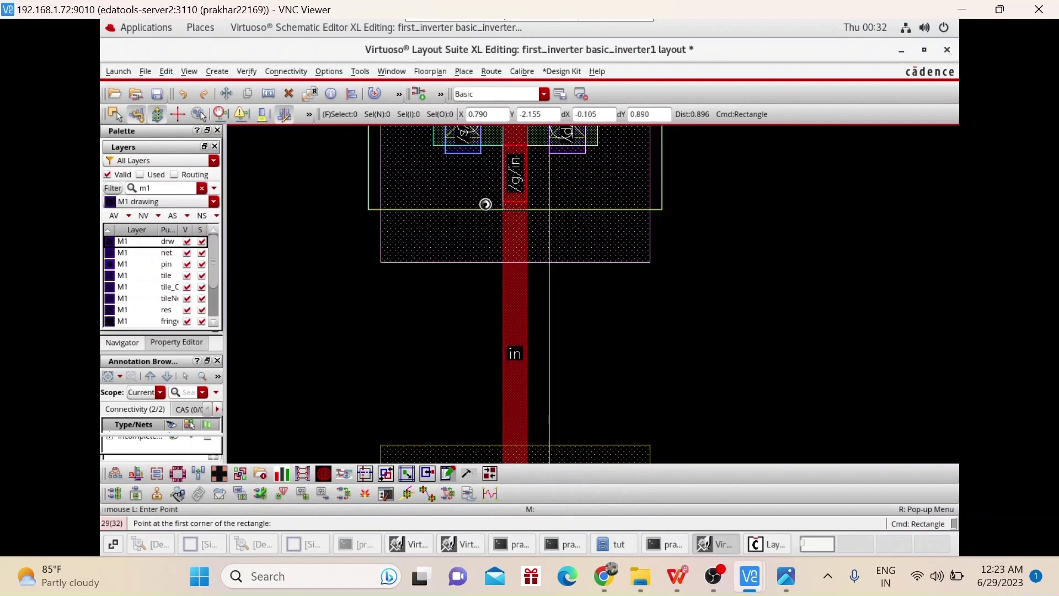
{"action": "key", "text": "Left"}
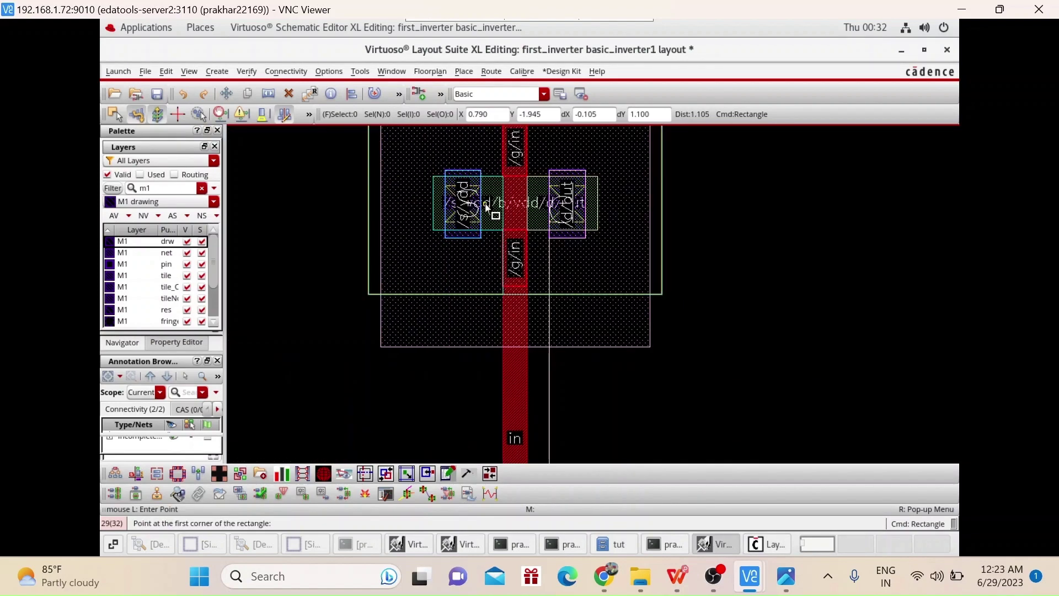
{"action": "scroll", "coordinate": [553, 182], "scroll_direction": "up", "scroll_amount": 1, "text": "ctrl"}
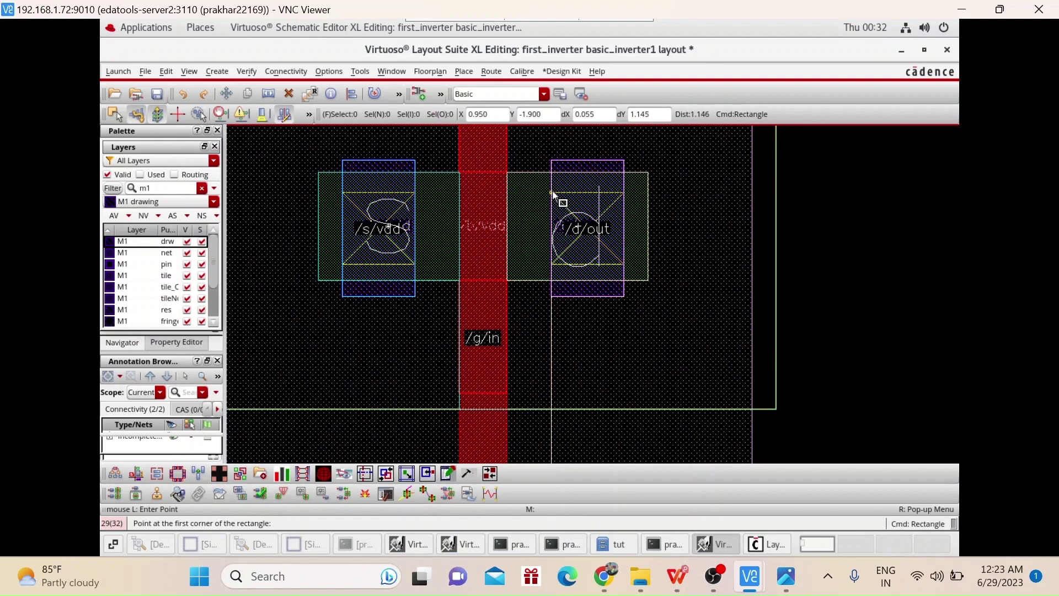
{"action": "left_click", "coordinate": [553, 192]}
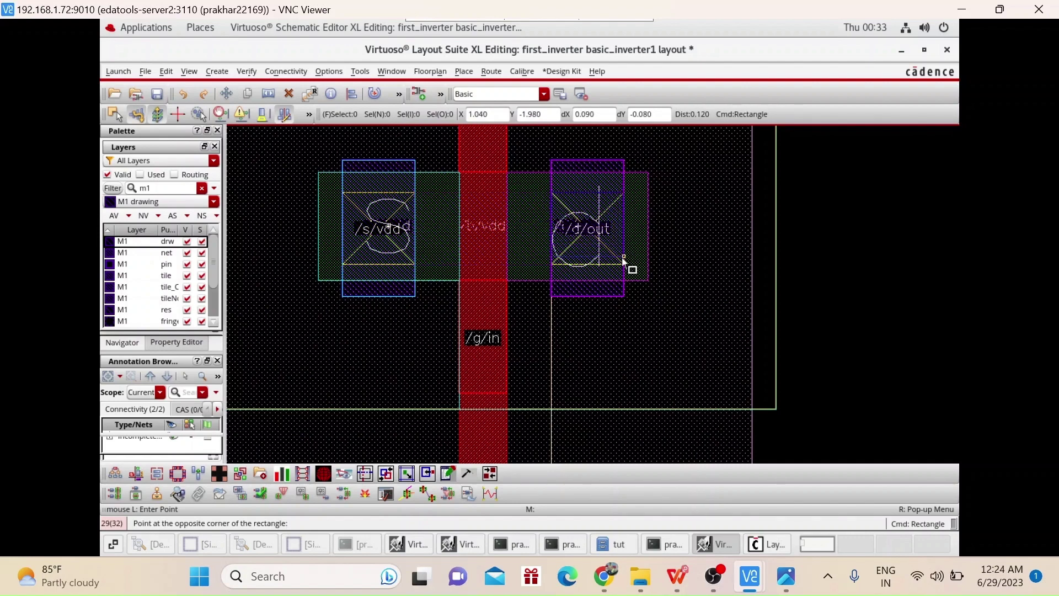
{"action": "scroll", "coordinate": [623, 258], "scroll_direction": "down", "scroll_amount": 5}
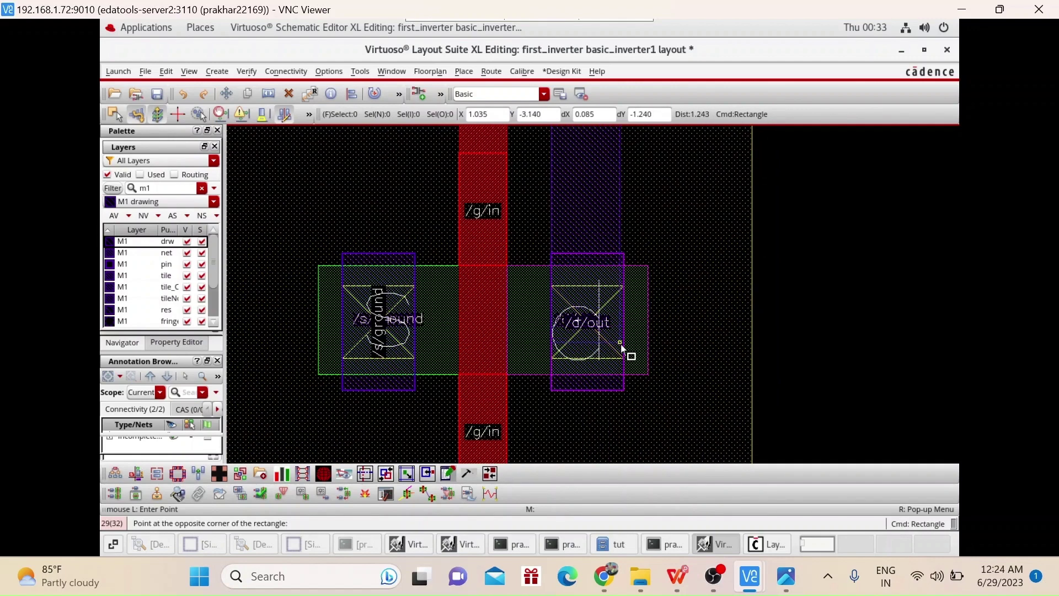
{"action": "left_click", "coordinate": [625, 362]}
{"action": "key", "text": "Escape"}
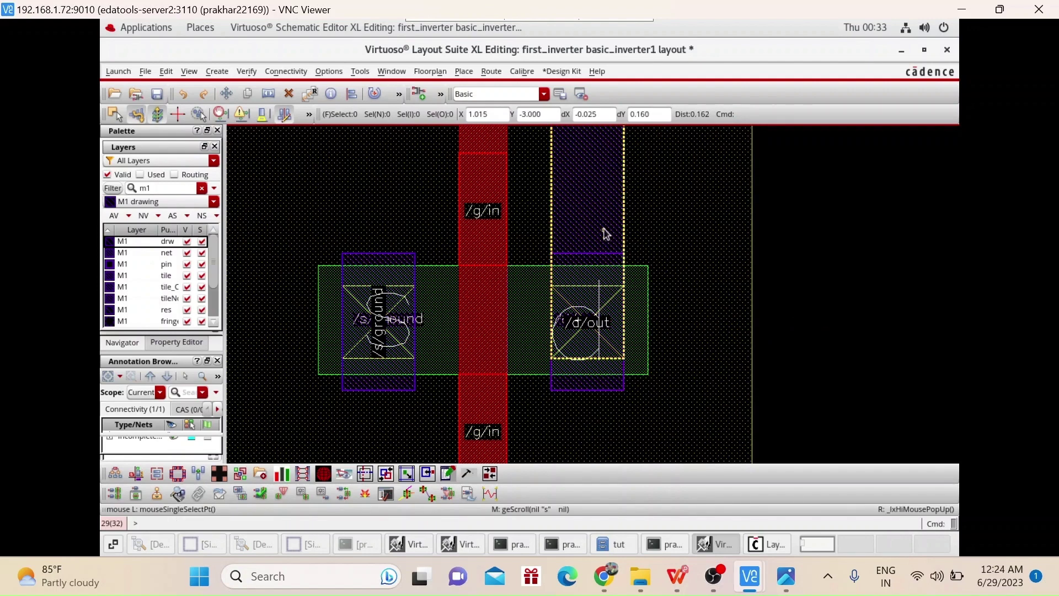
Step: Check the routed connections against the inverter schematic and return to the layout
{"action": "scroll", "coordinate": [606, 234], "scroll_direction": "down", "scroll_amount": 2, "text": "ctrl"}
{"action": "scroll", "coordinate": [606, 234], "scroll_direction": "up", "scroll_amount": 3}
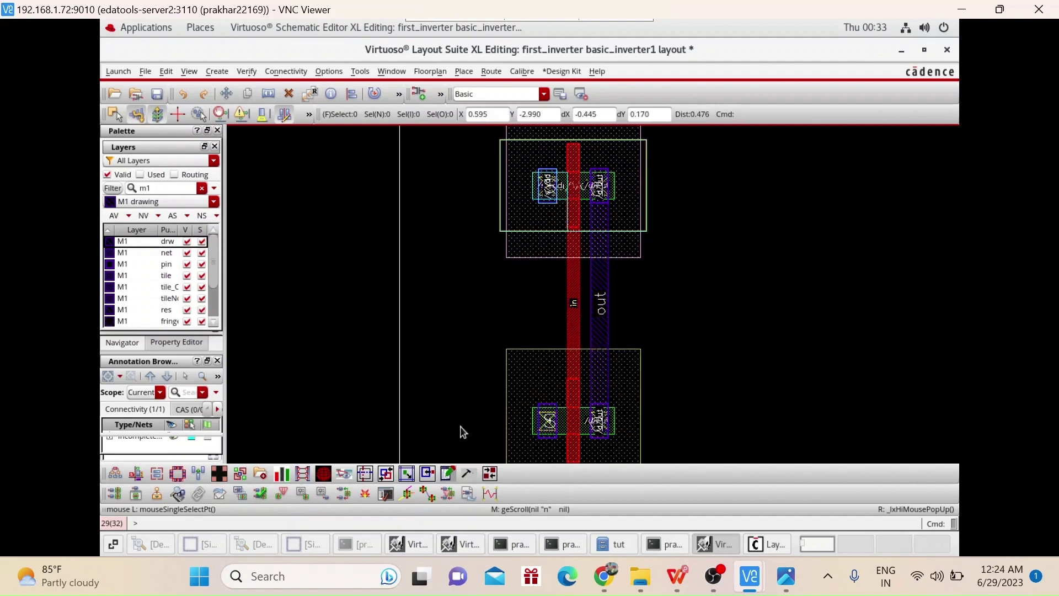
{"action": "left_click", "coordinate": [413, 543]}
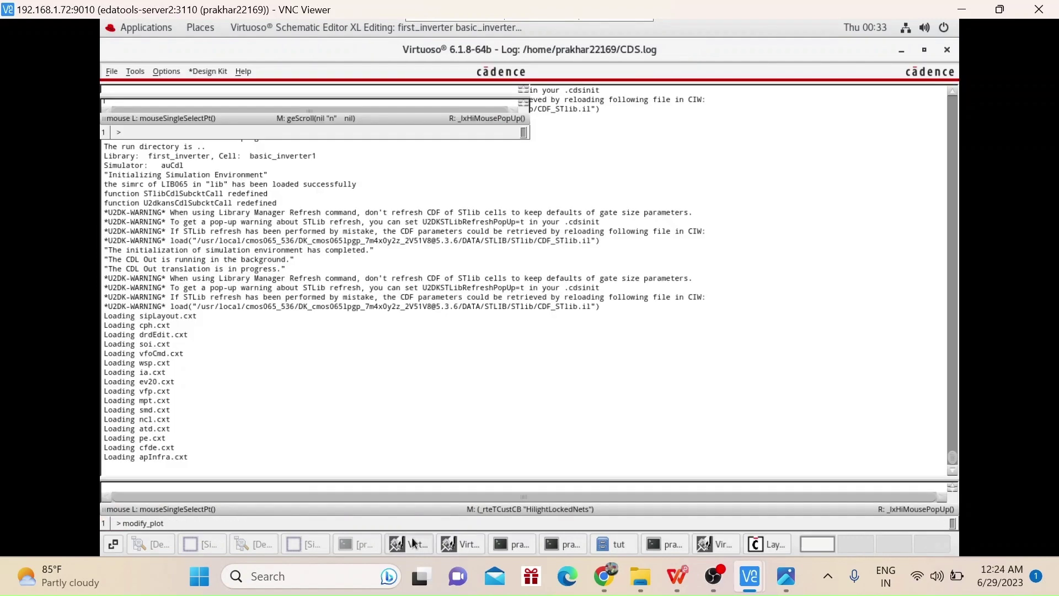
{"action": "left_click", "coordinate": [464, 544]}
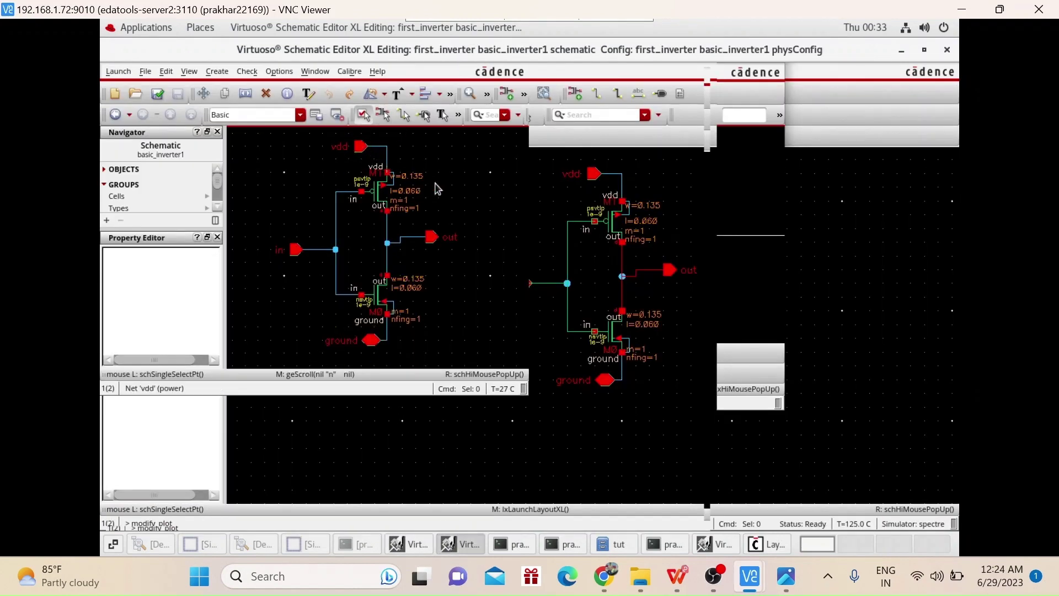
{"action": "left_click", "coordinate": [715, 546]}
Step: Set the via definition to PTAP__ with one row and one column and place one beside the lower-left corner of the NMOS
{"action": "scroll", "coordinate": [609, 407], "scroll_direction": "up", "scroll_amount": 2}
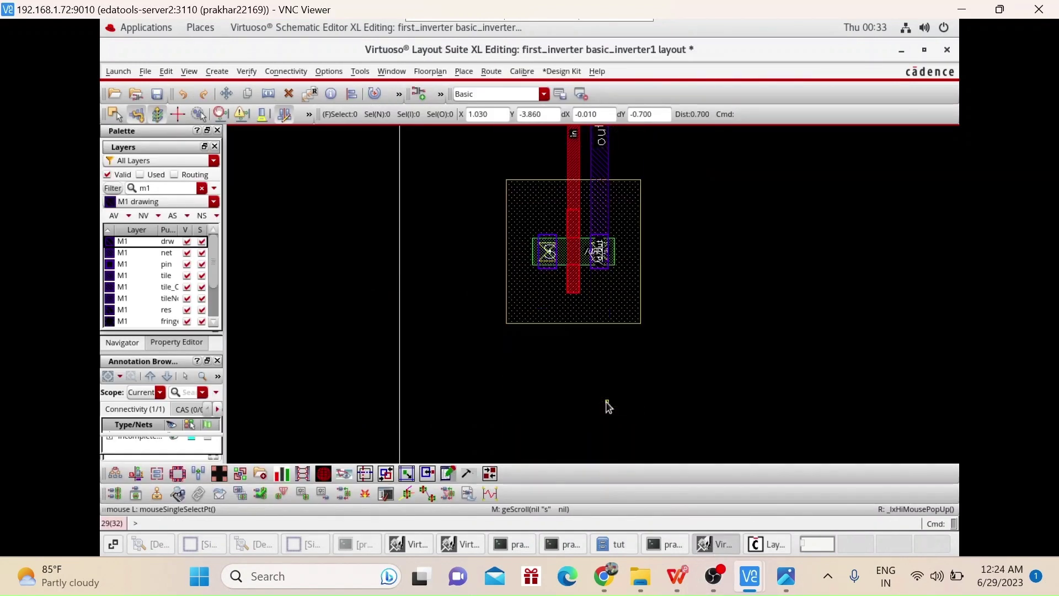
{"action": "left_click", "coordinate": [220, 72]}
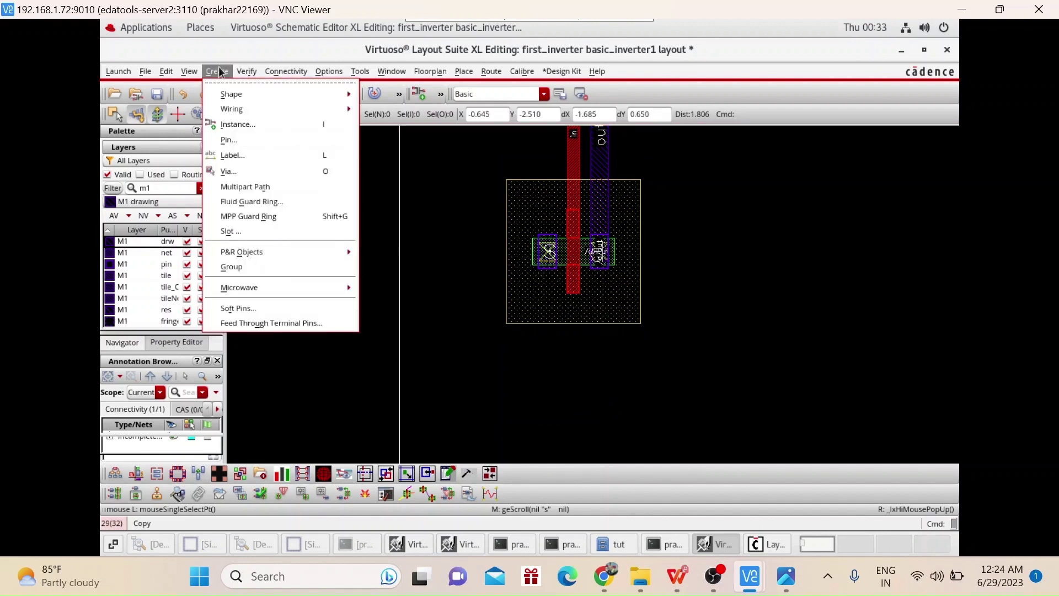
{"action": "left_click", "coordinate": [231, 174]}
{"action": "left_click", "coordinate": [499, 144]}
{"action": "left_click", "coordinate": [500, 160]}
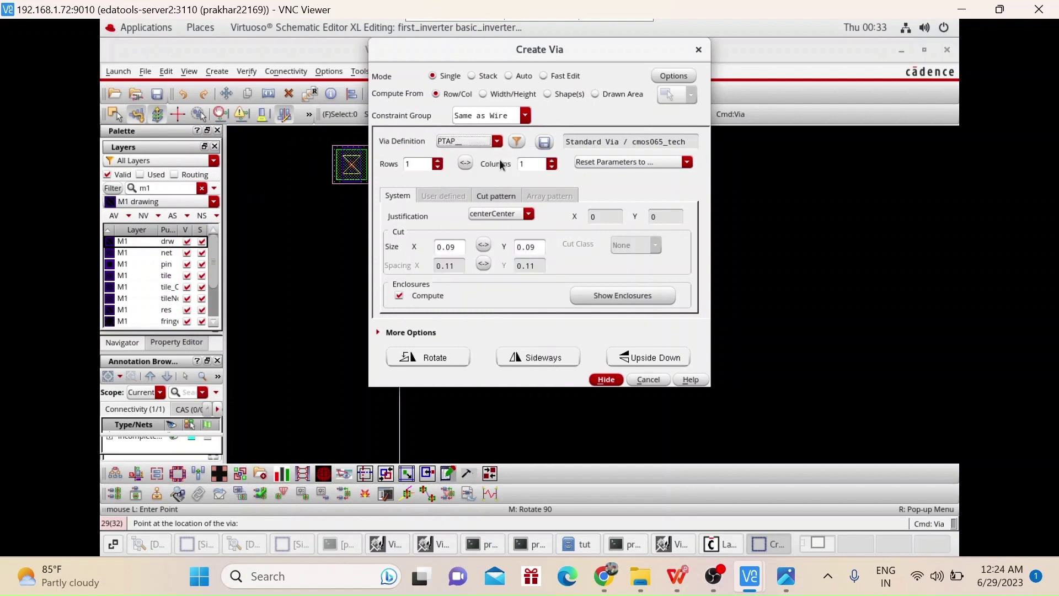
{"action": "left_click", "coordinate": [606, 380]}
{"action": "left_click", "coordinate": [438, 340]}
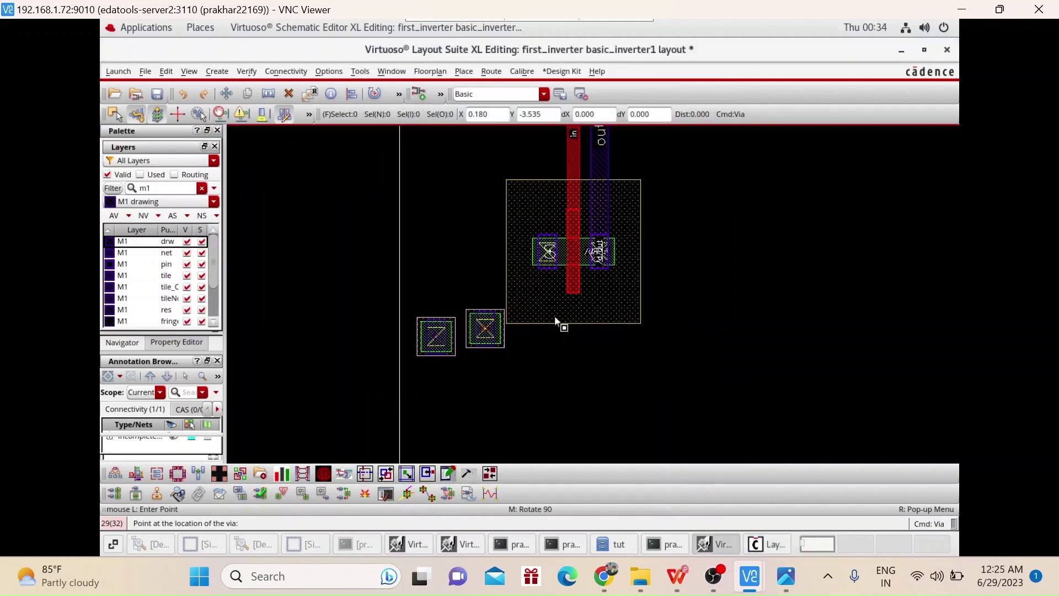
Step: Place a second PTAP__ via directly below the NMOS source, just outside the transistor's outline
{"action": "key", "text": "ctrl+z"}
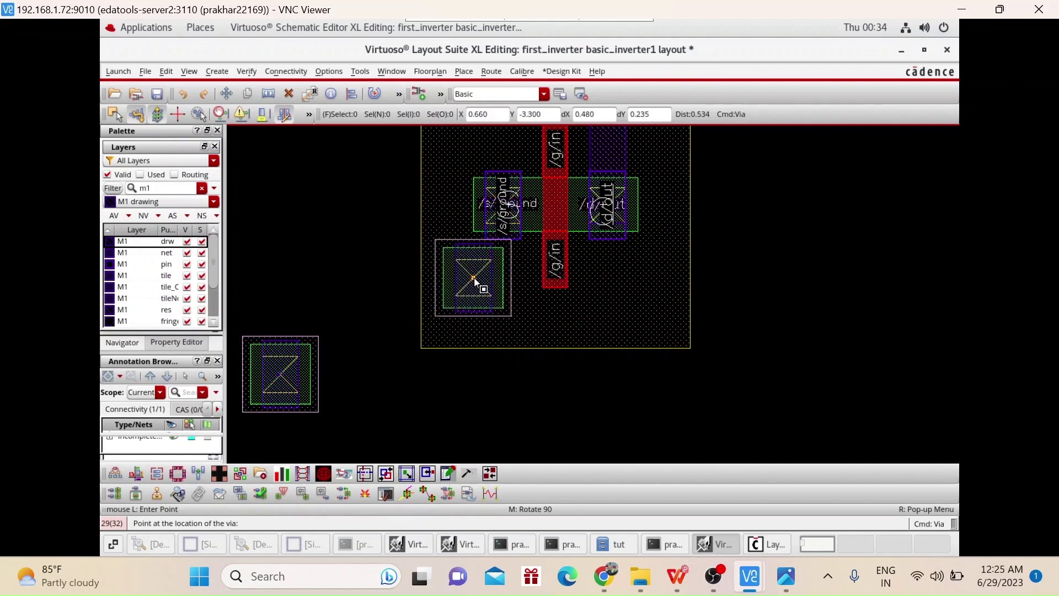
{"action": "key", "text": "ctrl+z"}
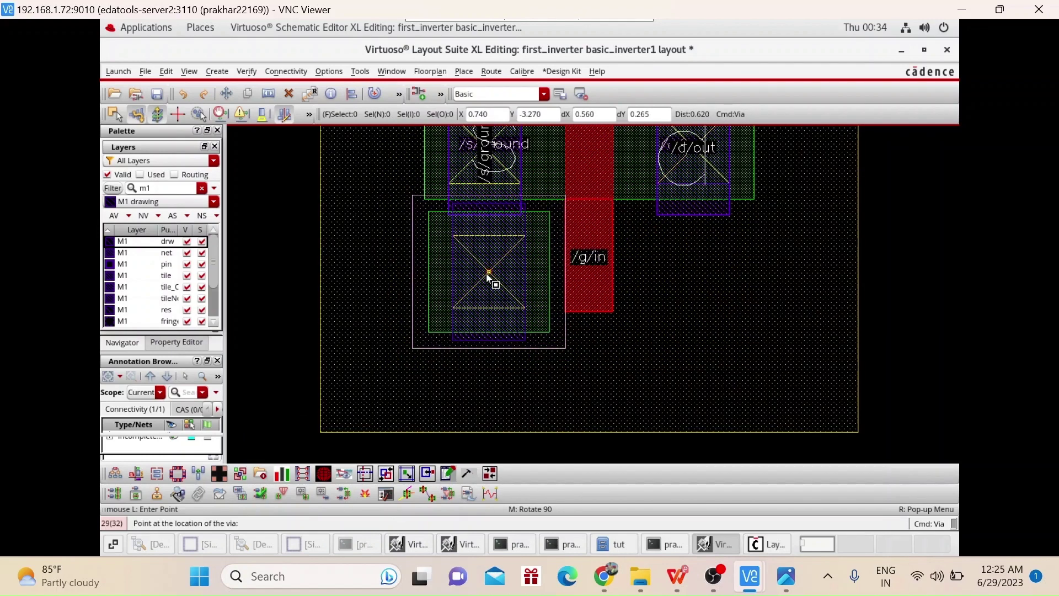
{"action": "scroll", "coordinate": [486, 278], "scroll_direction": "down", "scroll_amount": 5}
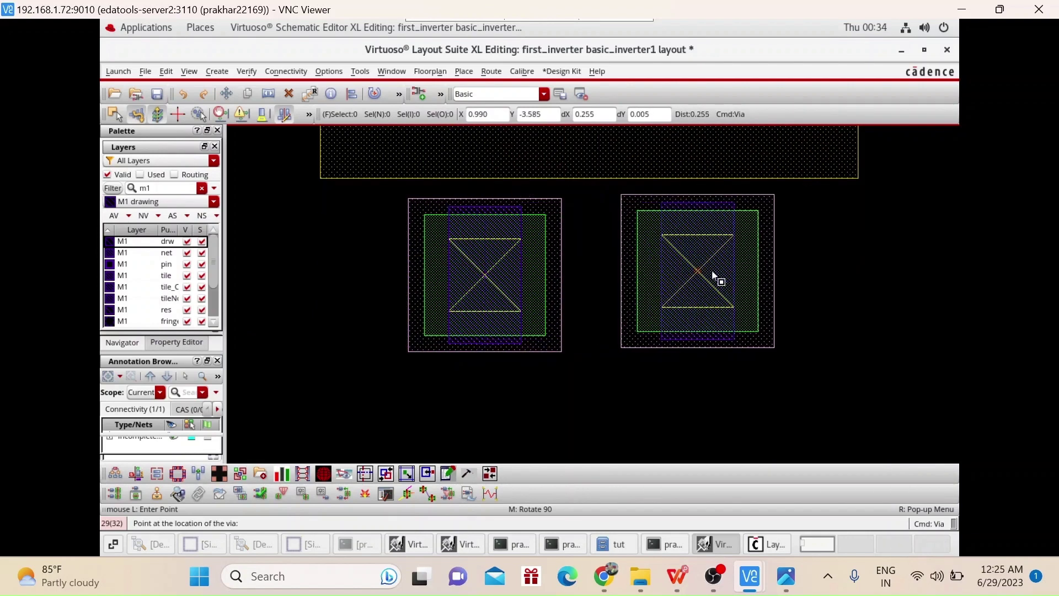
{"action": "key", "text": "Escape"}
Step: Draw an M1 rectangle about 0.09 wide and 0.565 high joining the NMOS source to the PTAP__ via below it
{"action": "scroll", "coordinate": [586, 273], "scroll_direction": "up", "scroll_amount": 8}
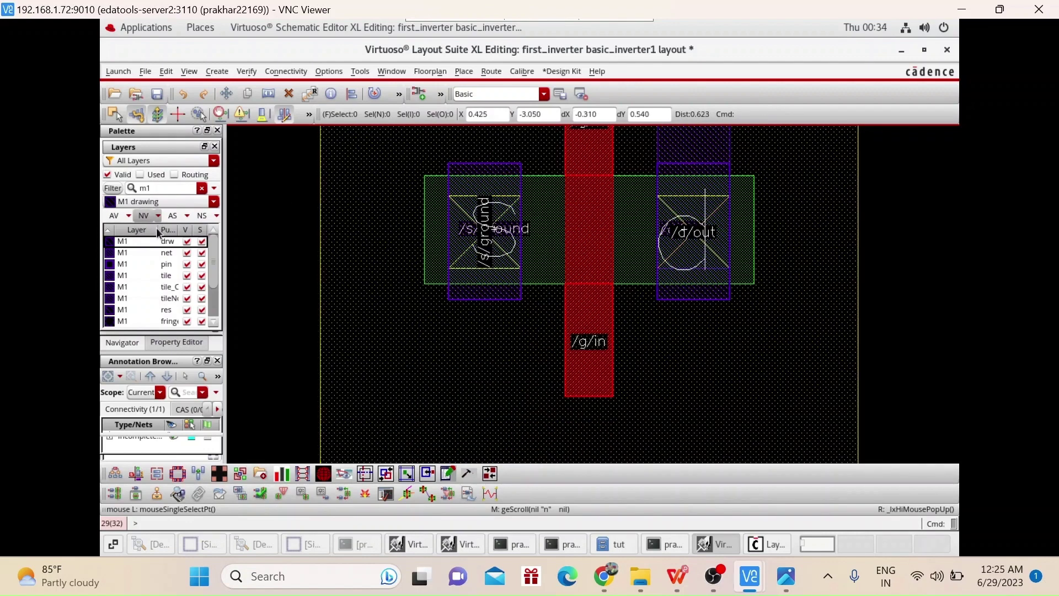
{"action": "key", "text": "r"}
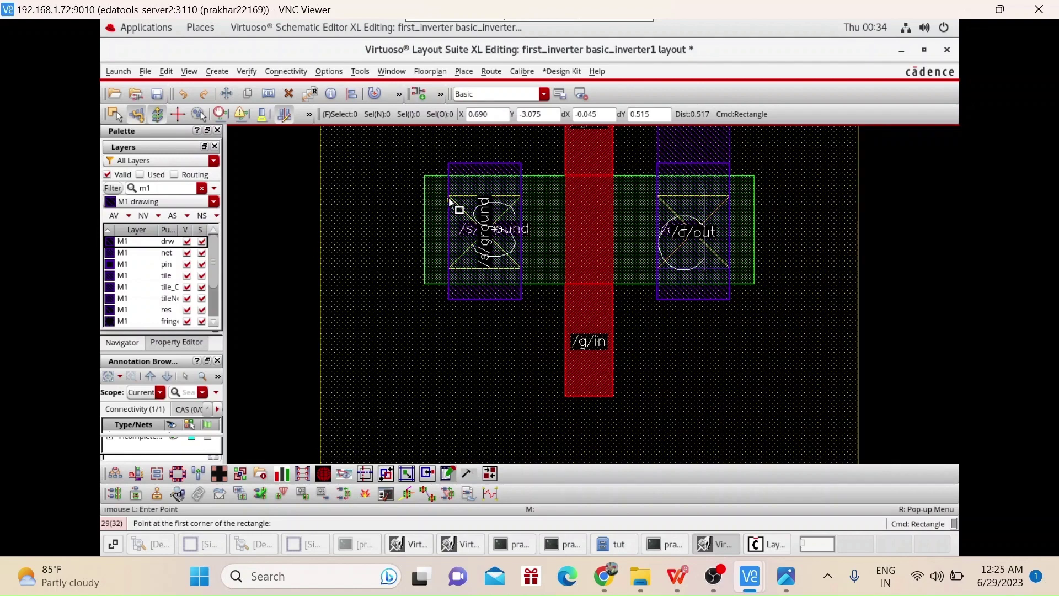
{"action": "left_click", "coordinate": [449, 196]}
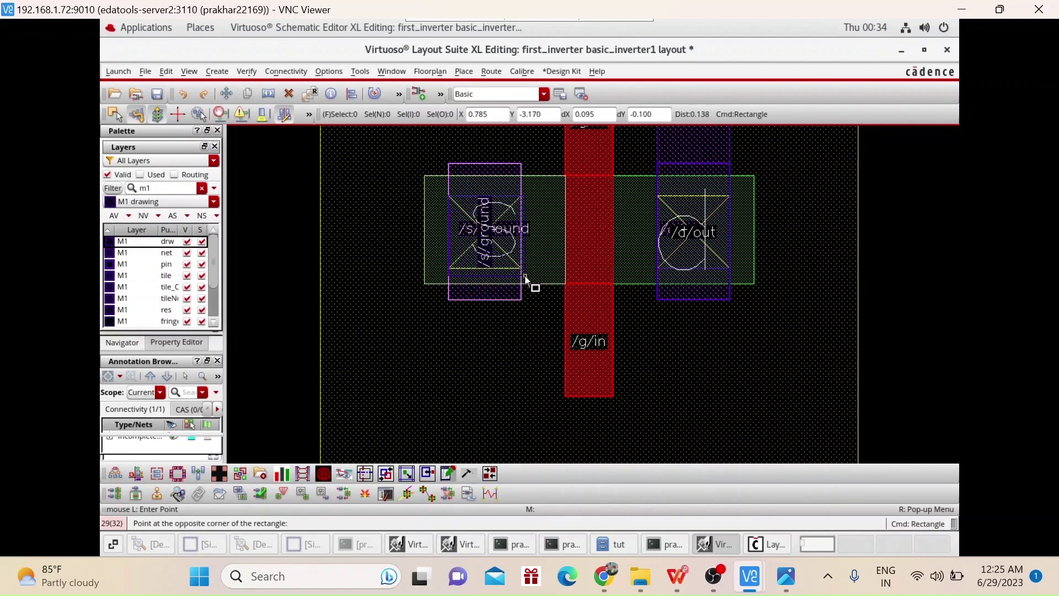
{"action": "scroll", "coordinate": [522, 287], "scroll_direction": "down", "scroll_amount": 4}
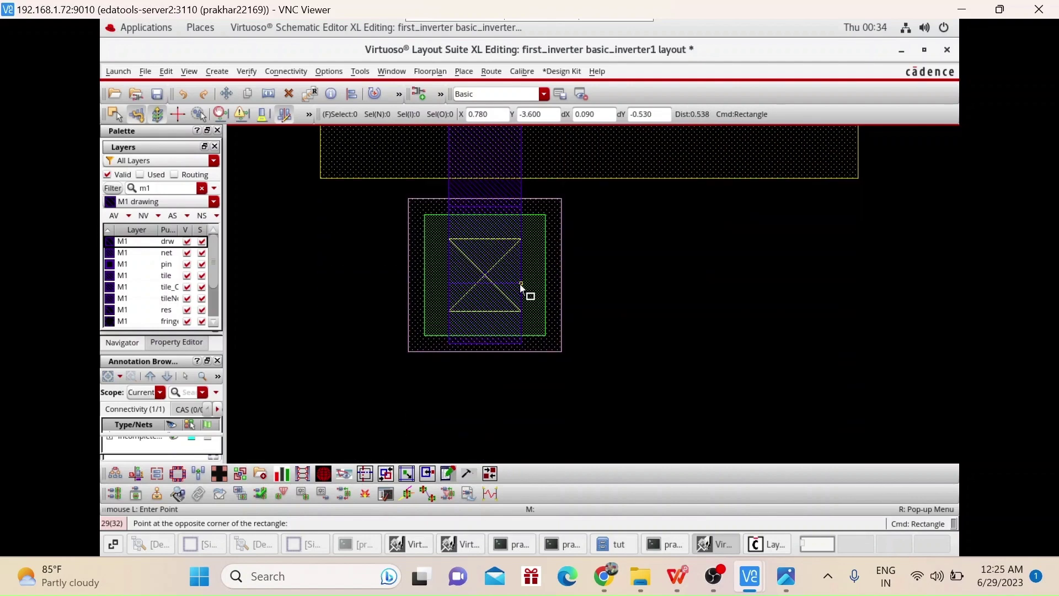
{"action": "left_click", "coordinate": [521, 312]}
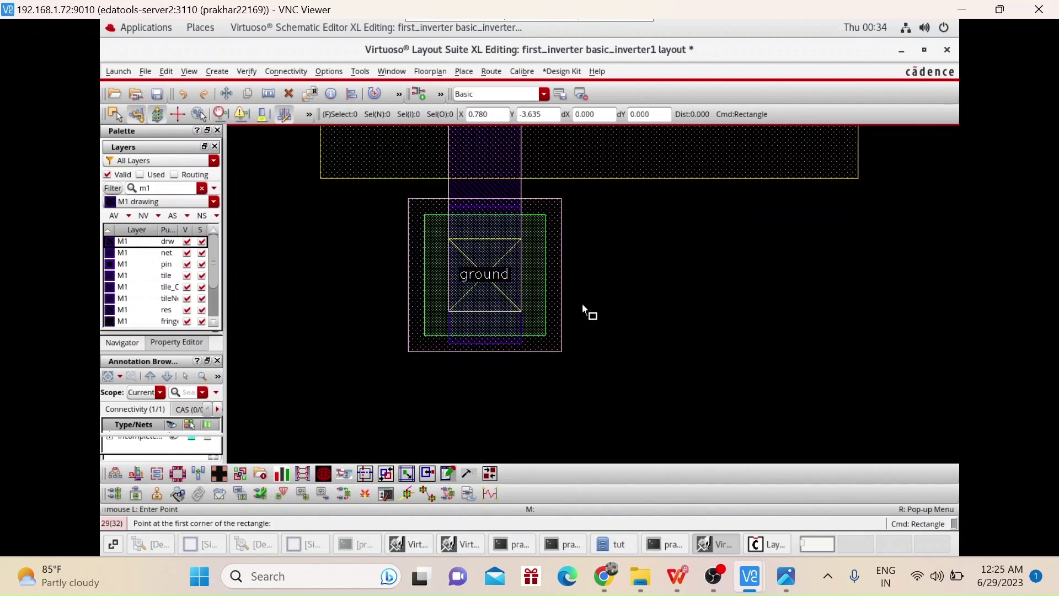
{"action": "key", "text": "Escape"}
Step: Set the via definition to M1___NW with one row and one column and place one beside the PMOS, outside its right edge
{"action": "scroll", "coordinate": [591, 313], "scroll_direction": "up", "scroll_amount": 5}
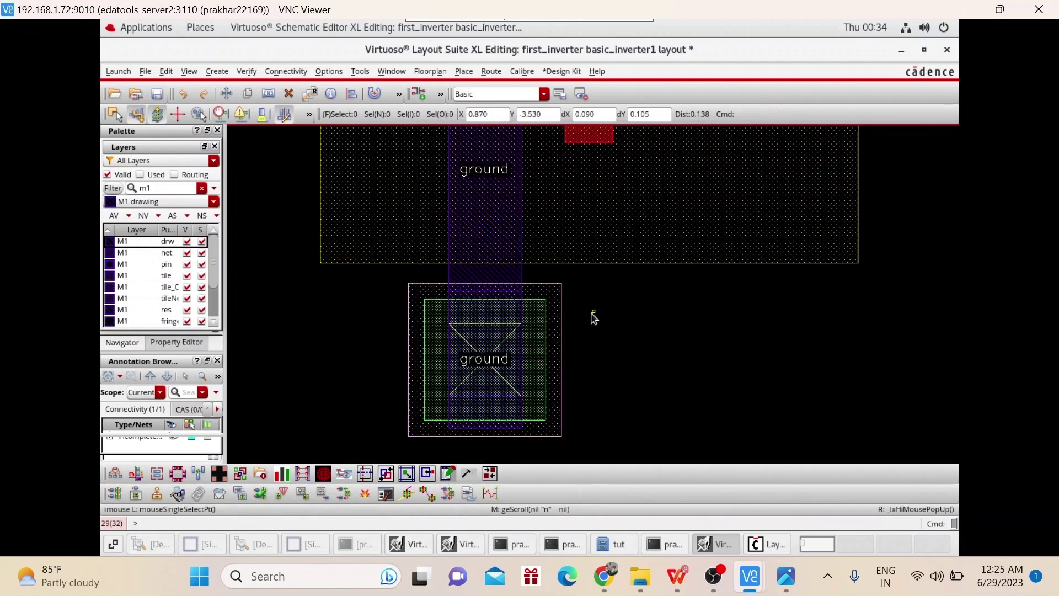
{"action": "scroll", "coordinate": [591, 313], "scroll_direction": "up", "scroll_amount": 10}
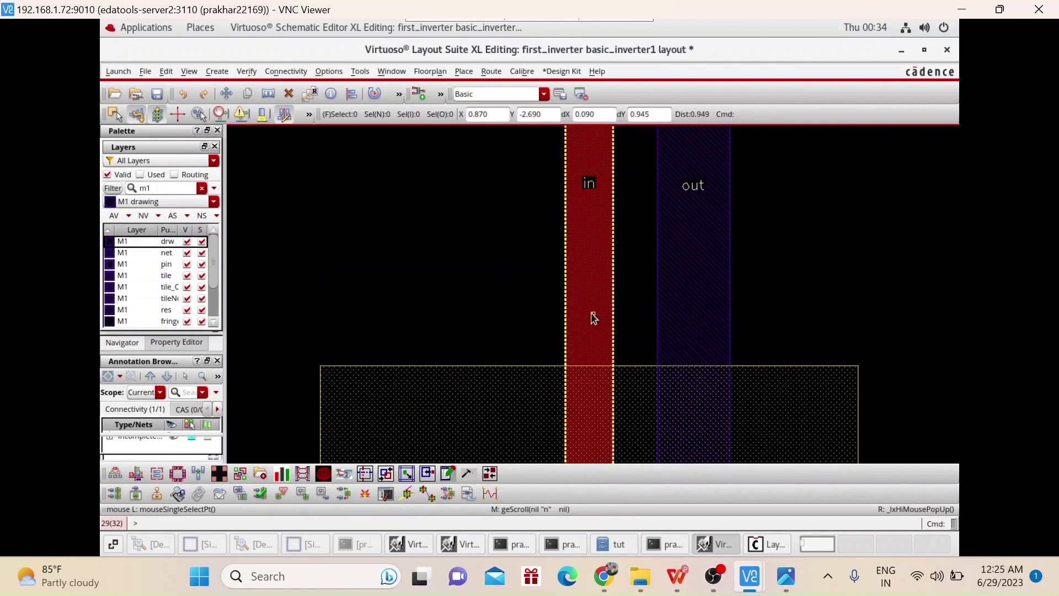
{"action": "scroll", "coordinate": [593, 318], "scroll_direction": "up", "scroll_amount": 2}
{"action": "scroll", "coordinate": [593, 319], "scroll_direction": "up", "scroll_amount": 10}
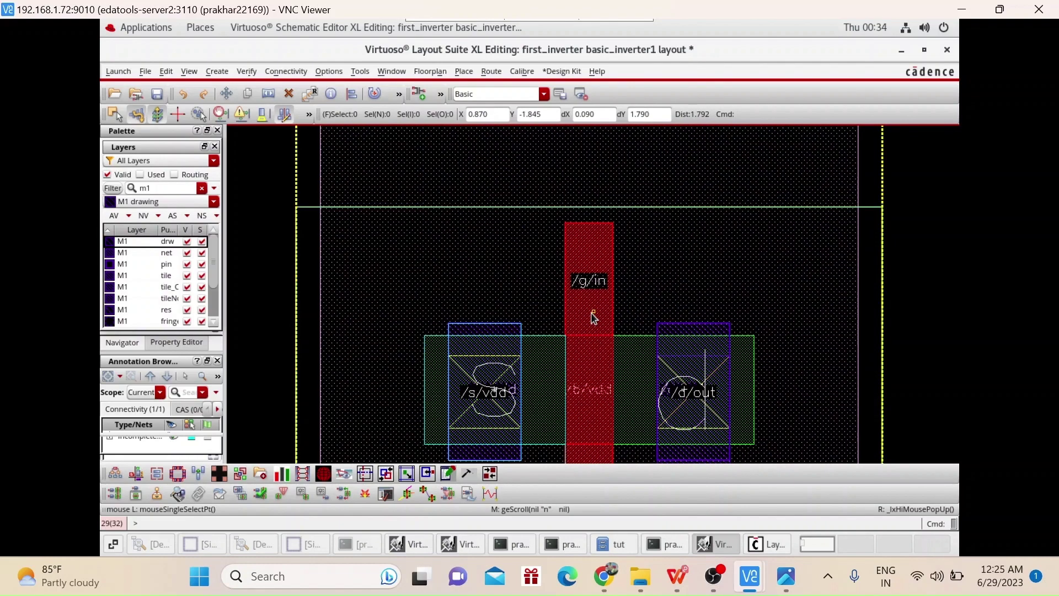
{"action": "scroll", "coordinate": [502, 289], "scroll_direction": "down", "scroll_amount": 3}
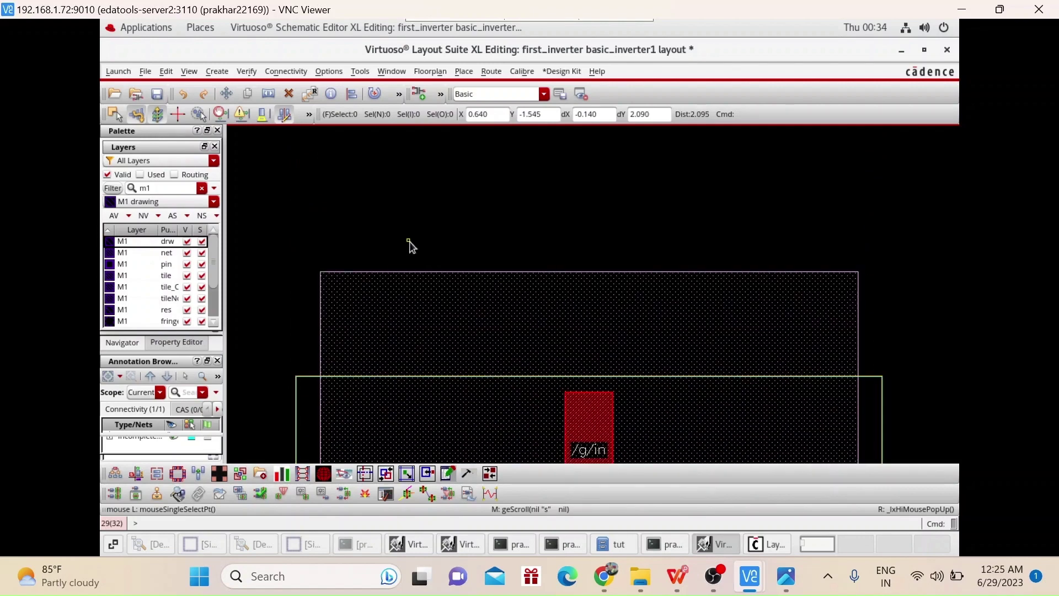
{"action": "scroll", "coordinate": [411, 246], "scroll_direction": "down", "scroll_amount": 1, "text": "ctrl"}
{"action": "left_click", "coordinate": [217, 71]}
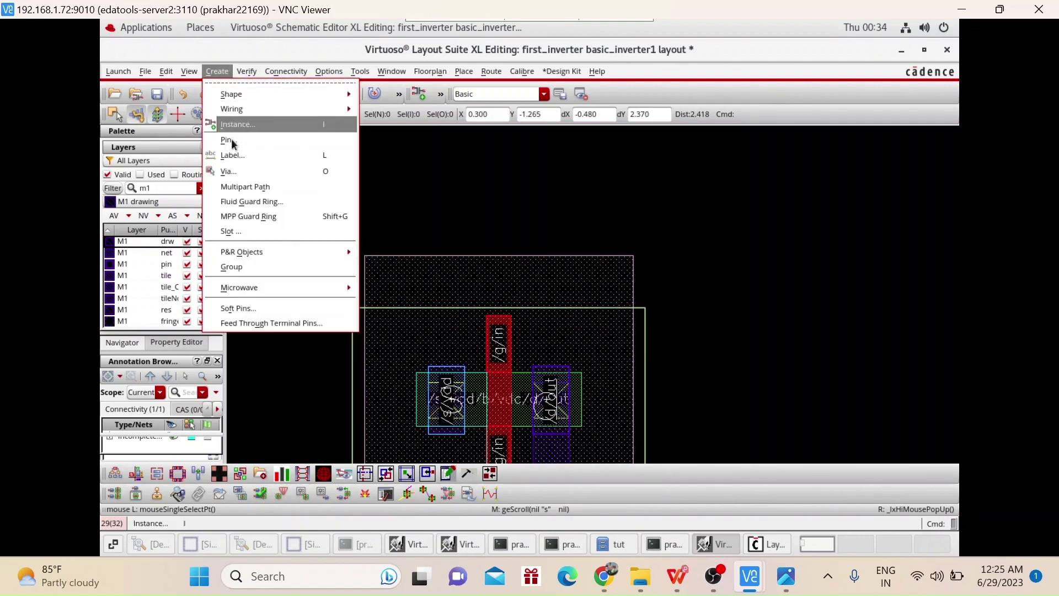
{"action": "left_click", "coordinate": [235, 169]}
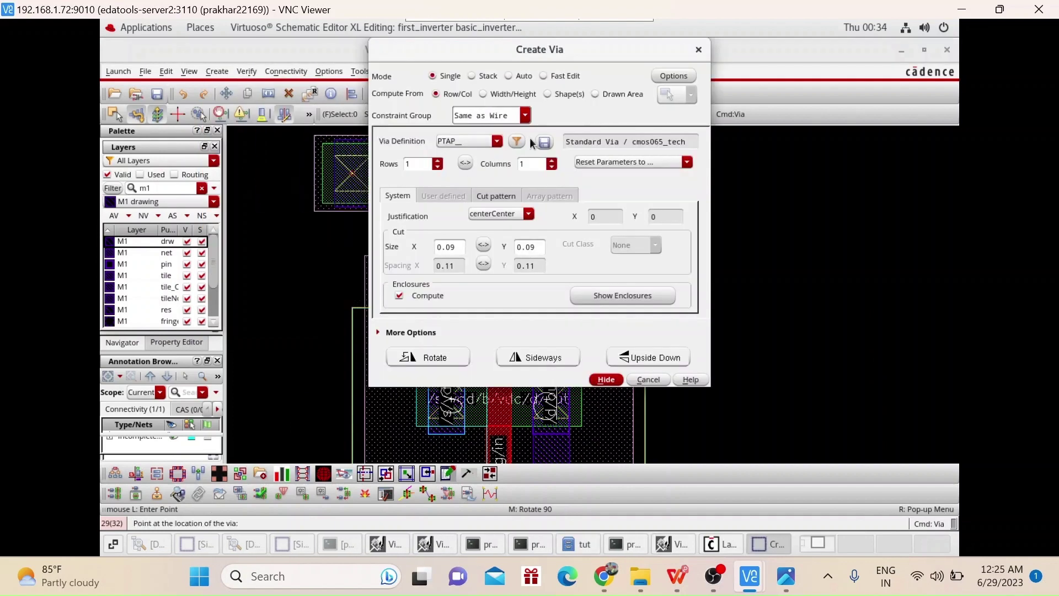
{"action": "left_click", "coordinate": [497, 142]}
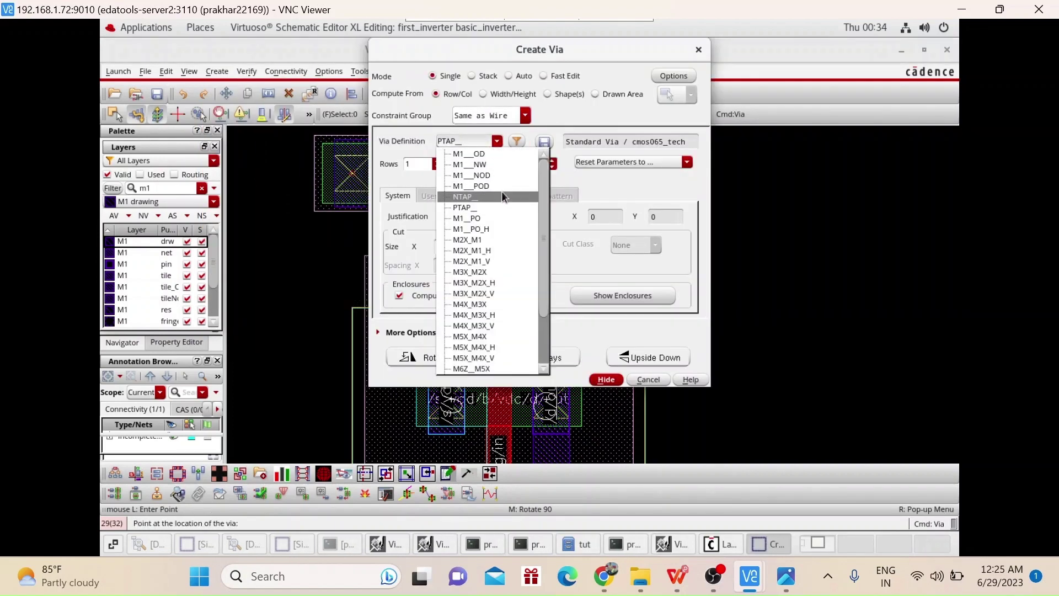
{"action": "left_click", "coordinate": [498, 164]}
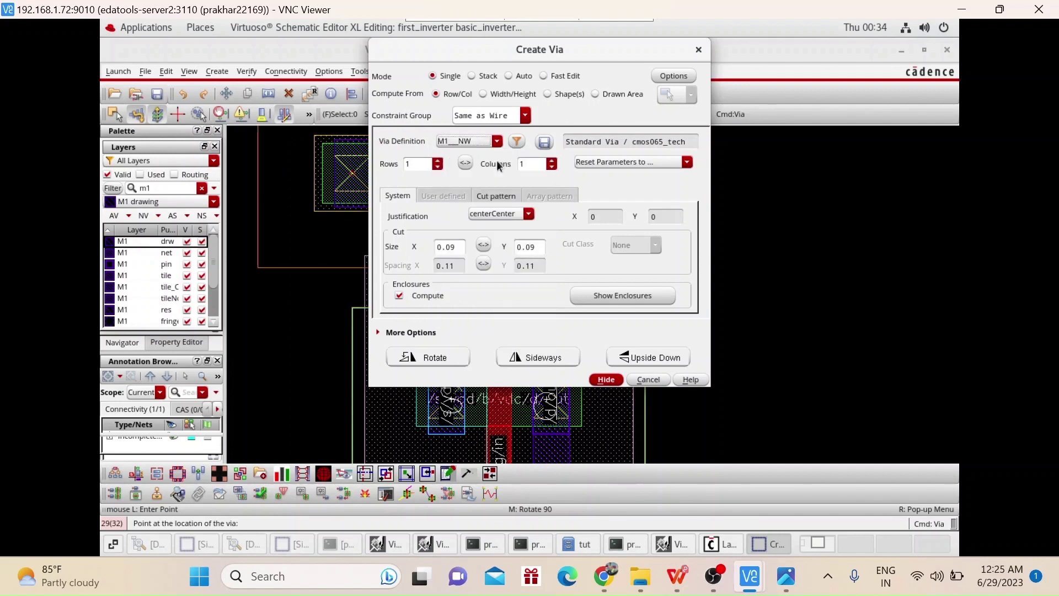
{"action": "left_click", "coordinate": [612, 383]}
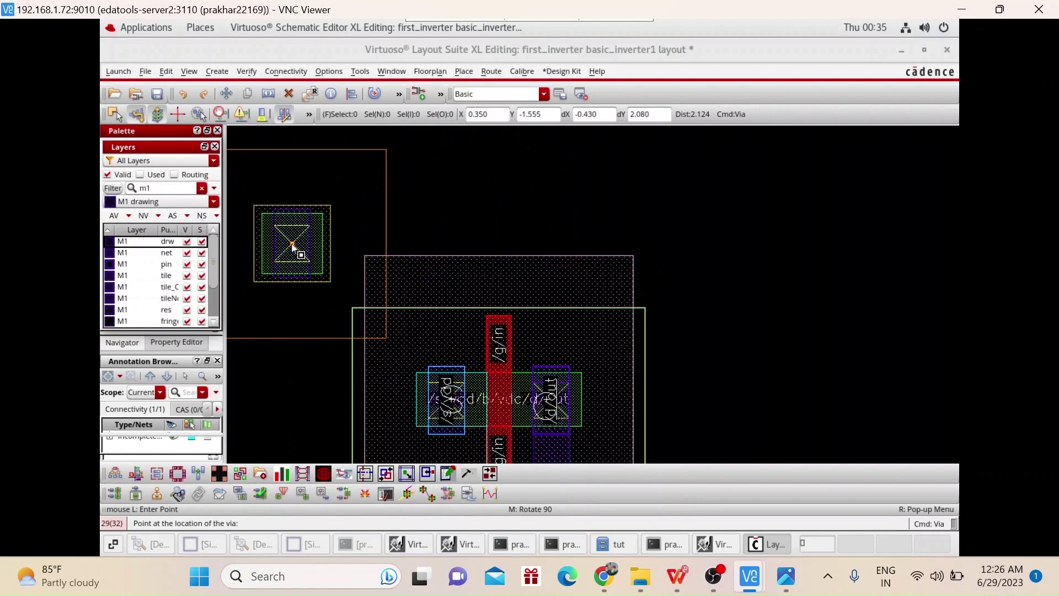
{"action": "left_click", "coordinate": [822, 312]}
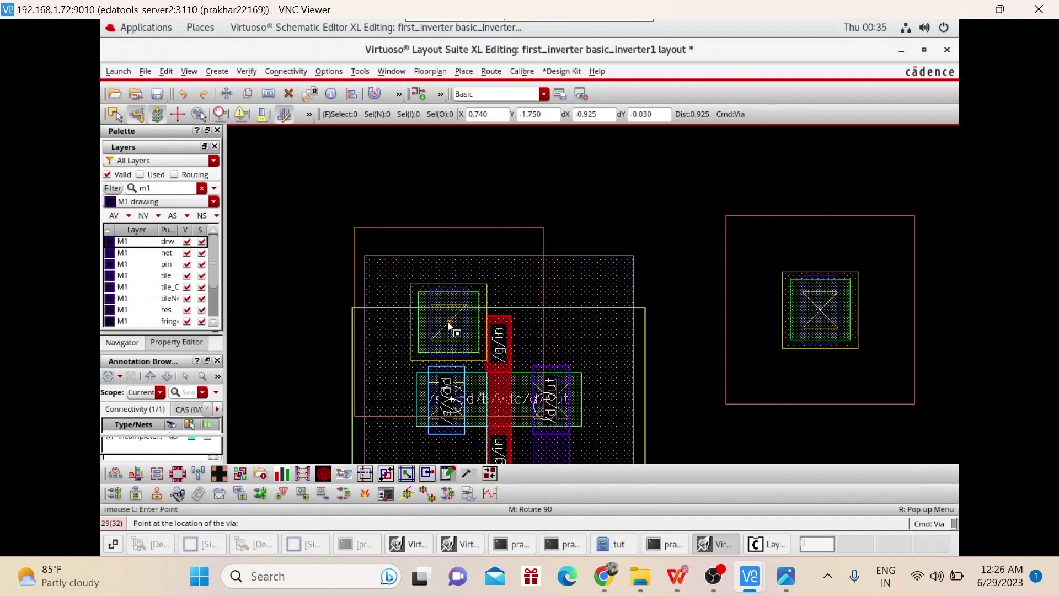
Step: Place a second M1___NW via just above the PMOS outline over its source, and delete the spare one beside the transistor
{"action": "scroll", "coordinate": [448, 326], "scroll_direction": "up", "scroll_amount": 2, "text": "ctrl"}
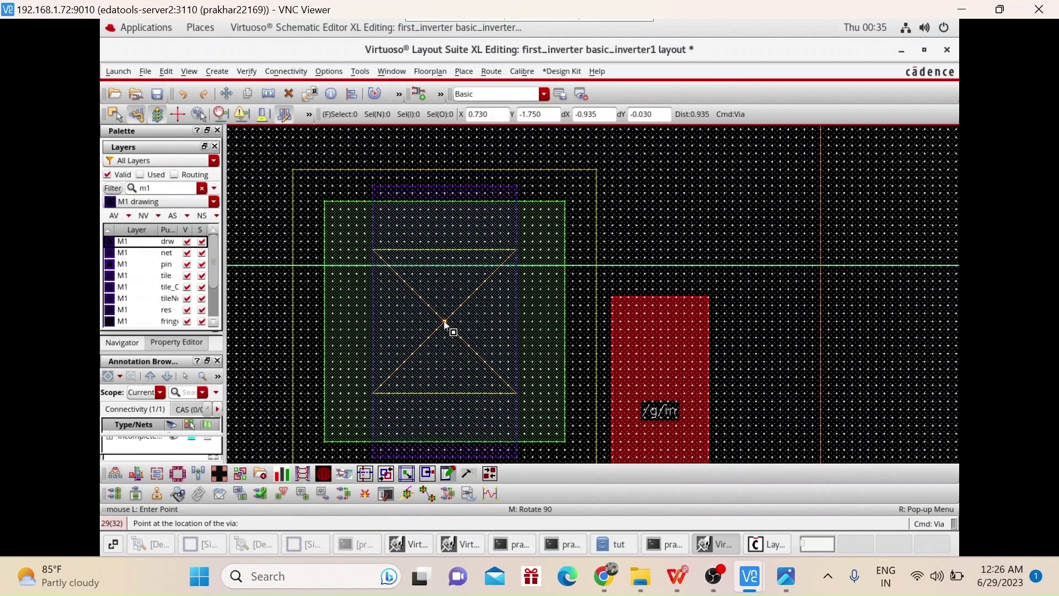
{"action": "scroll", "coordinate": [448, 325], "scroll_direction": "down", "scroll_amount": 1}
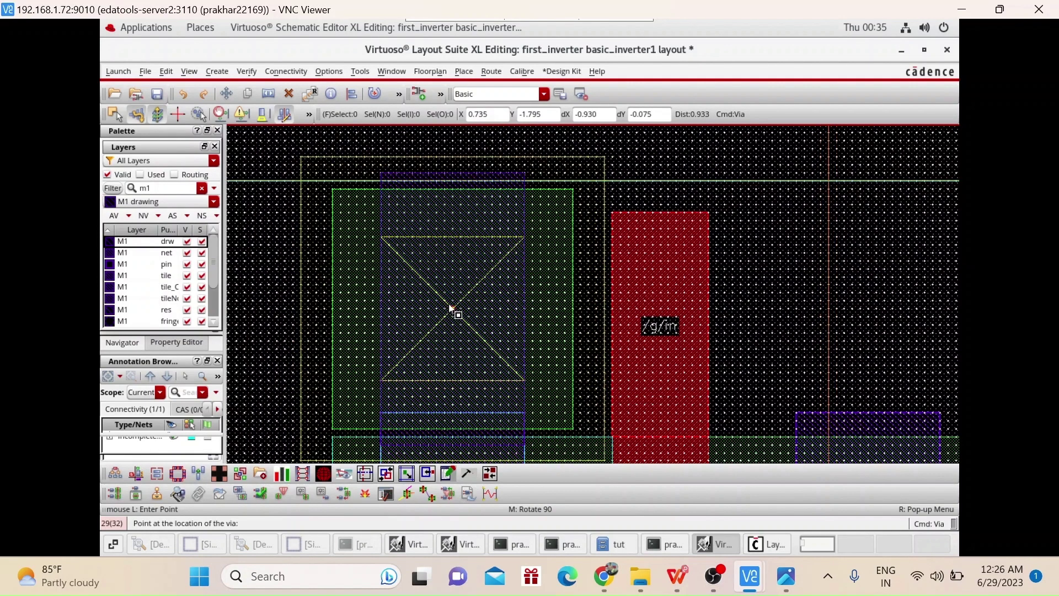
{"action": "scroll", "coordinate": [450, 307], "scroll_direction": "up", "scroll_amount": 4}
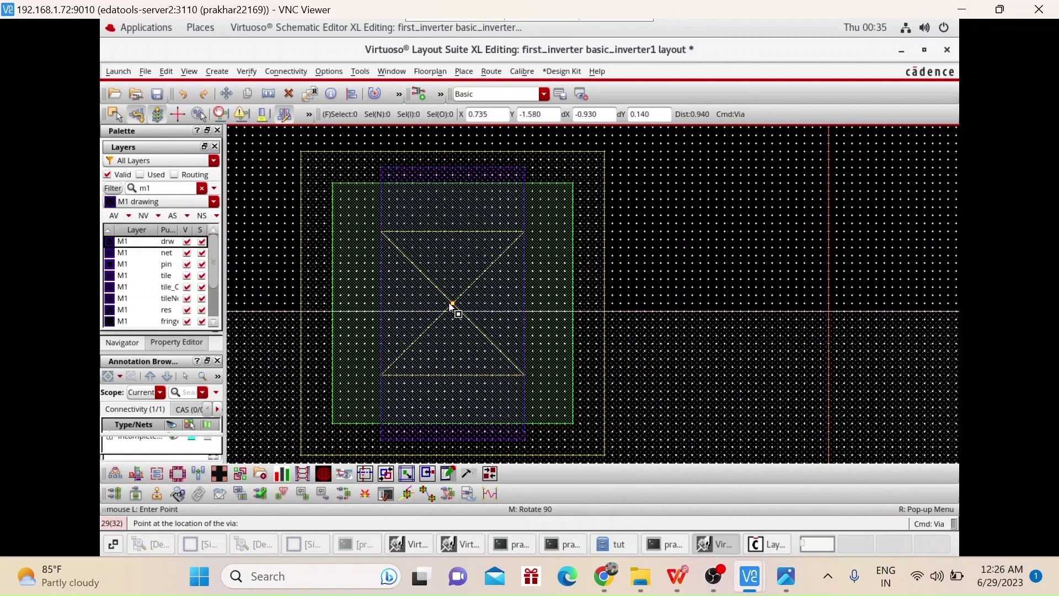
{"action": "scroll", "coordinate": [451, 307], "scroll_direction": "down", "scroll_amount": 2, "text": "ctrl"}
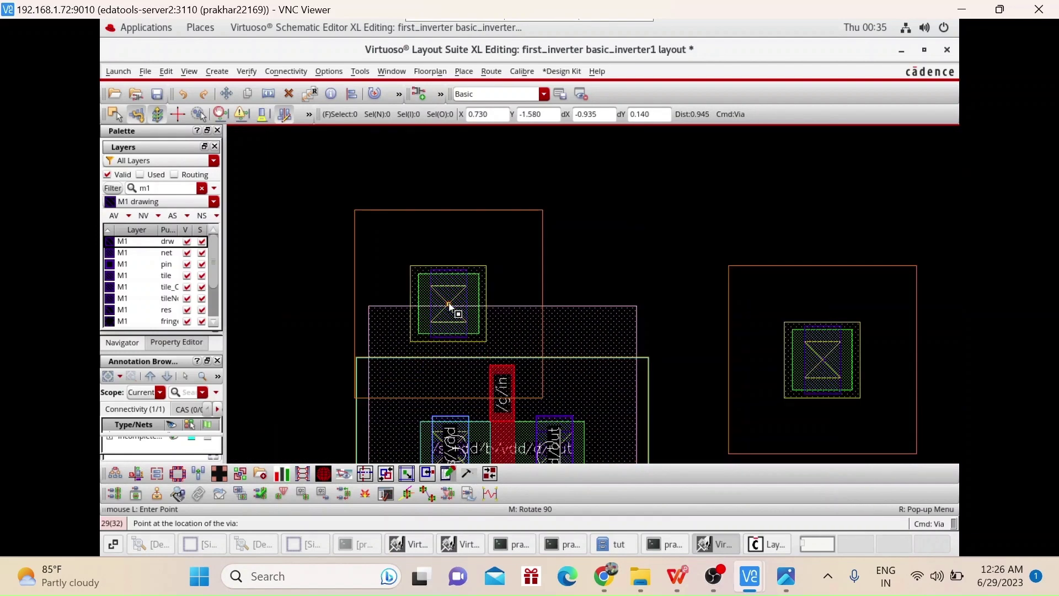
{"action": "scroll", "coordinate": [450, 307], "scroll_direction": "up", "scroll_amount": 2}
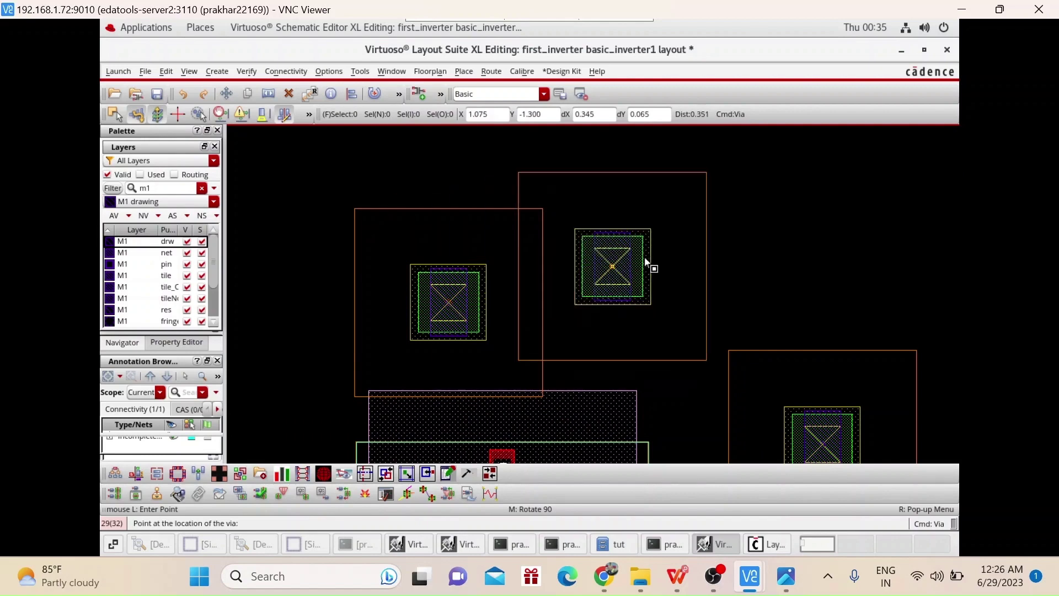
{"action": "key", "text": "Escape"}
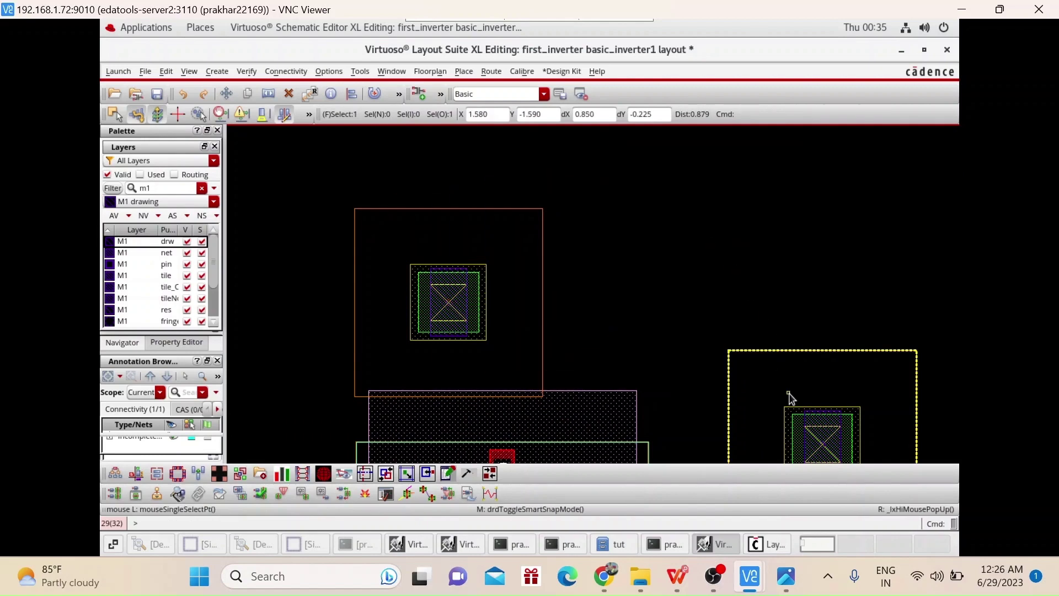
{"action": "key", "text": "Delete"}
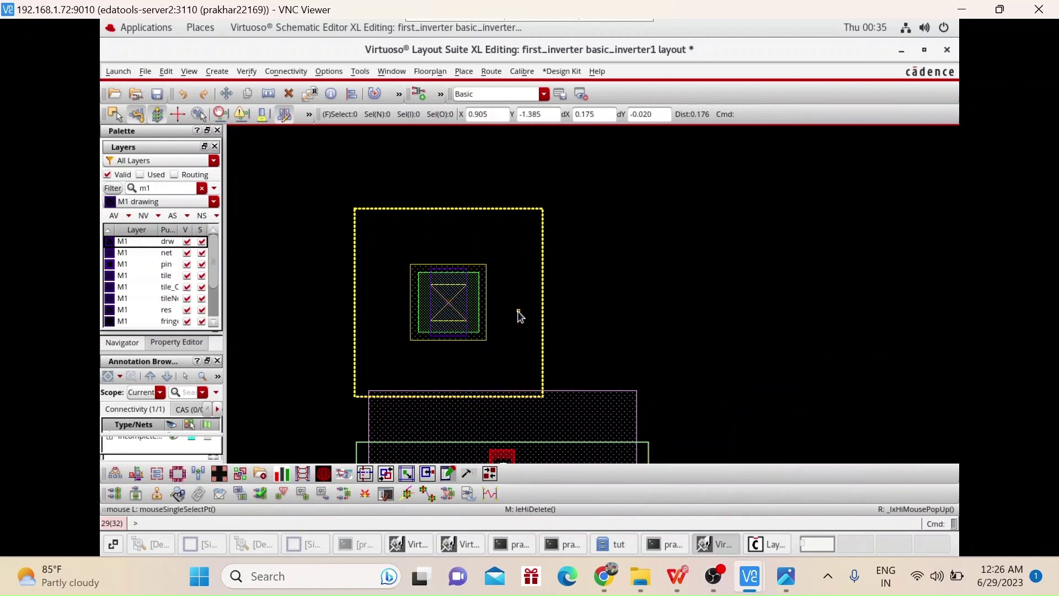
Step: Draw an M1 rectangle about 0.085 wide and 0.675 high from the PMOS source up to the M1___NW via
{"action": "scroll", "coordinate": [530, 367], "scroll_direction": "down", "scroll_amount": 6}
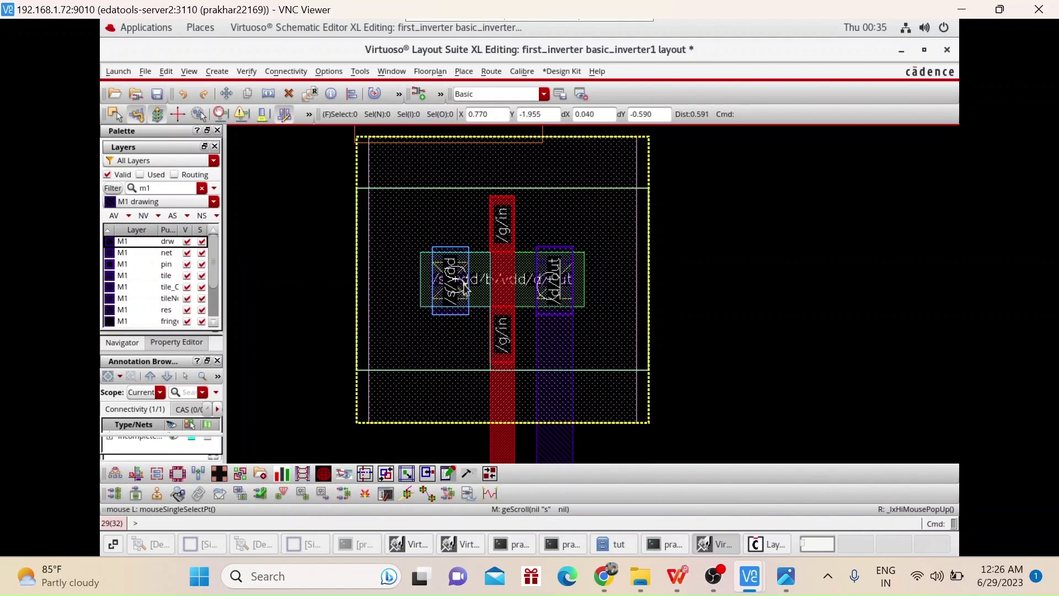
{"action": "key", "text": "r"}
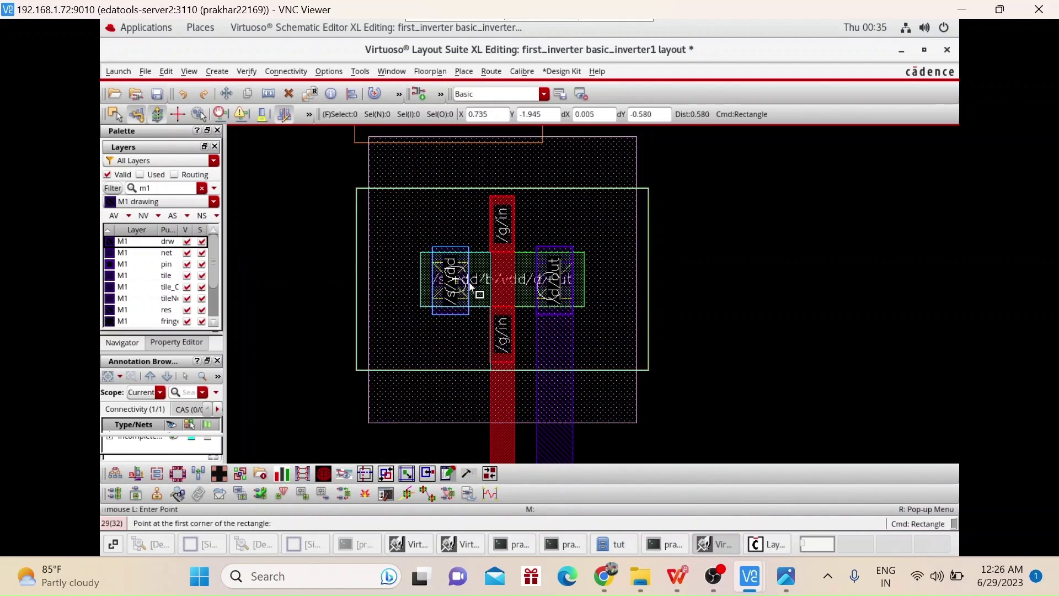
{"action": "scroll", "coordinate": [495, 286], "scroll_direction": "up", "scroll_amount": 1, "text": "ctrl"}
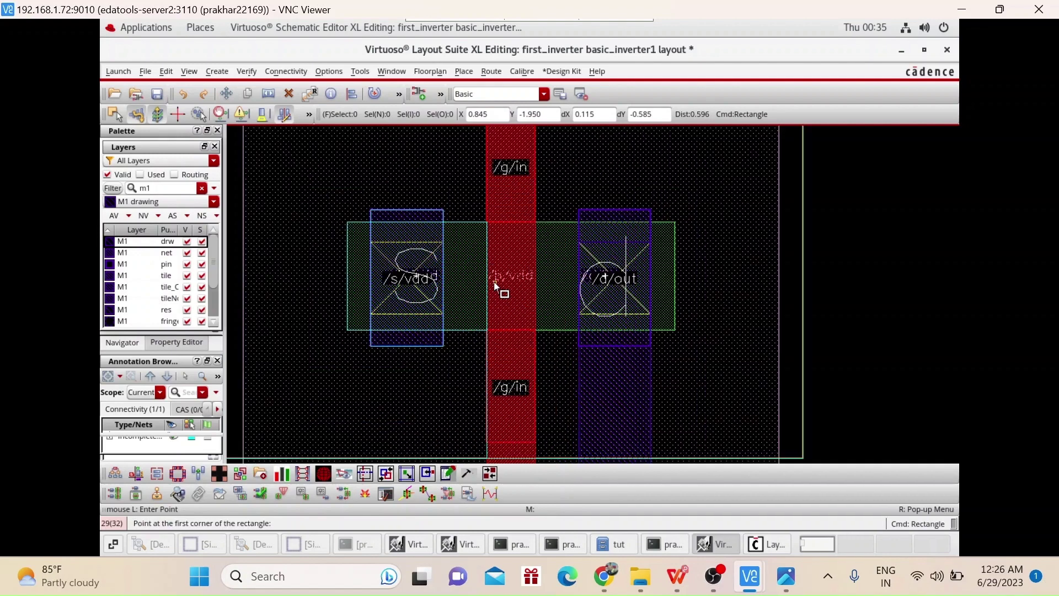
{"action": "left_click", "coordinate": [373, 319]}
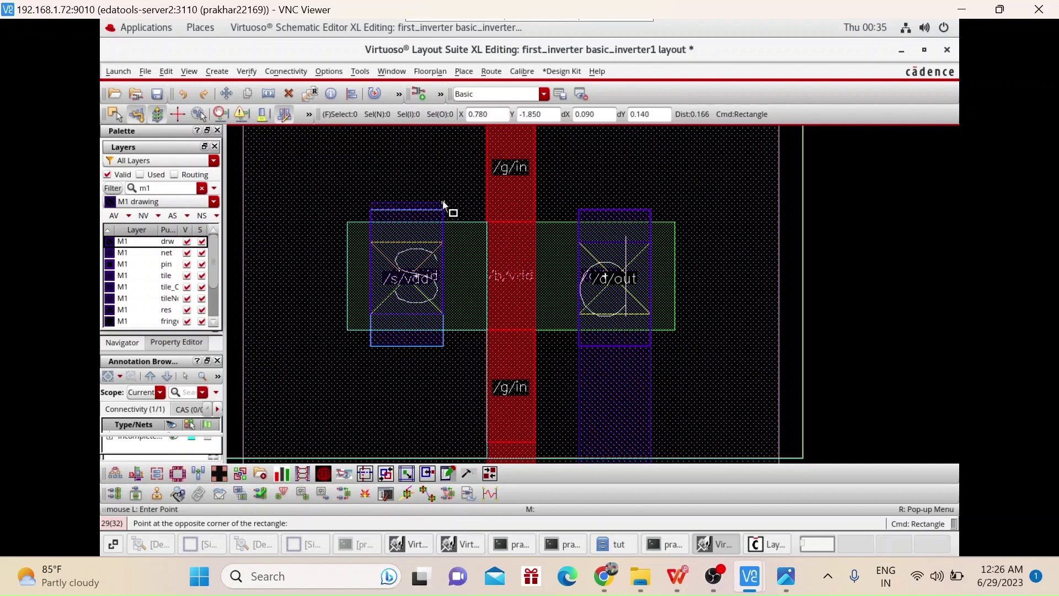
{"action": "scroll", "coordinate": [443, 202], "scroll_direction": "up", "scroll_amount": 6}
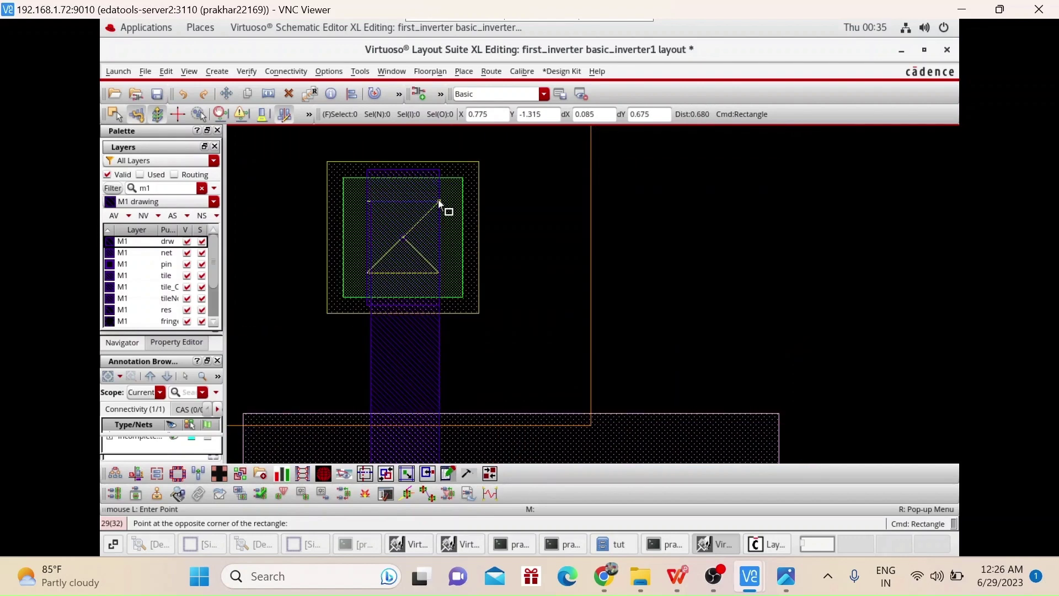
{"action": "left_click", "coordinate": [440, 204]}
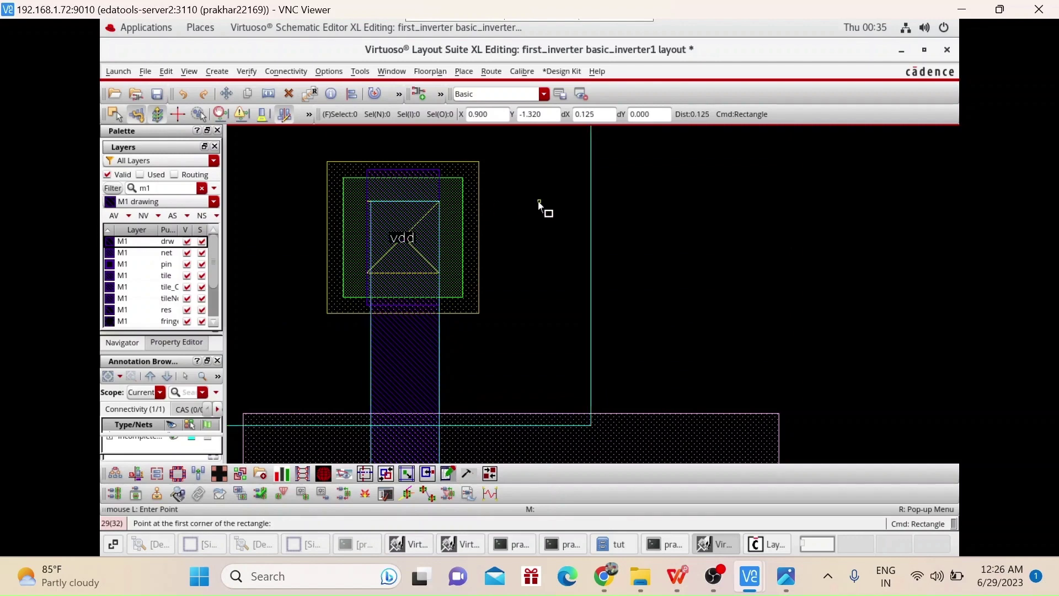
{"action": "key", "text": "Escape"}
Step: Inspect both ends of the M1 strip between the PMOS source and the via, and undo that rectangle
{"action": "scroll", "coordinate": [541, 209], "scroll_direction": "down", "scroll_amount": 8}
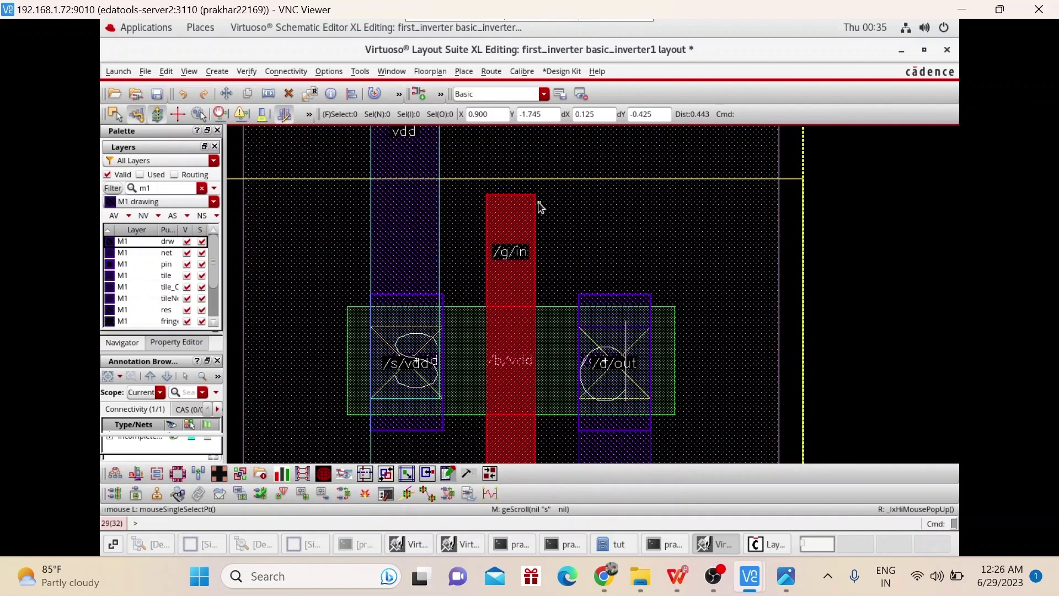
{"action": "scroll", "coordinate": [541, 207], "scroll_direction": "up", "scroll_amount": 5}
{"action": "scroll", "coordinate": [541, 207], "scroll_direction": "up", "scroll_amount": 3}
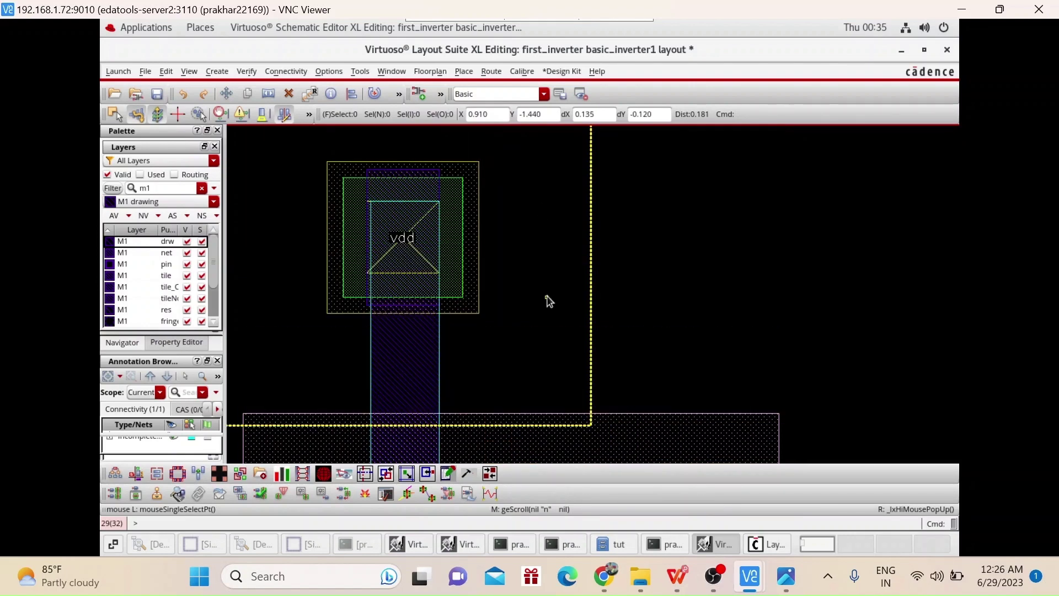
{"action": "key", "text": "u"}
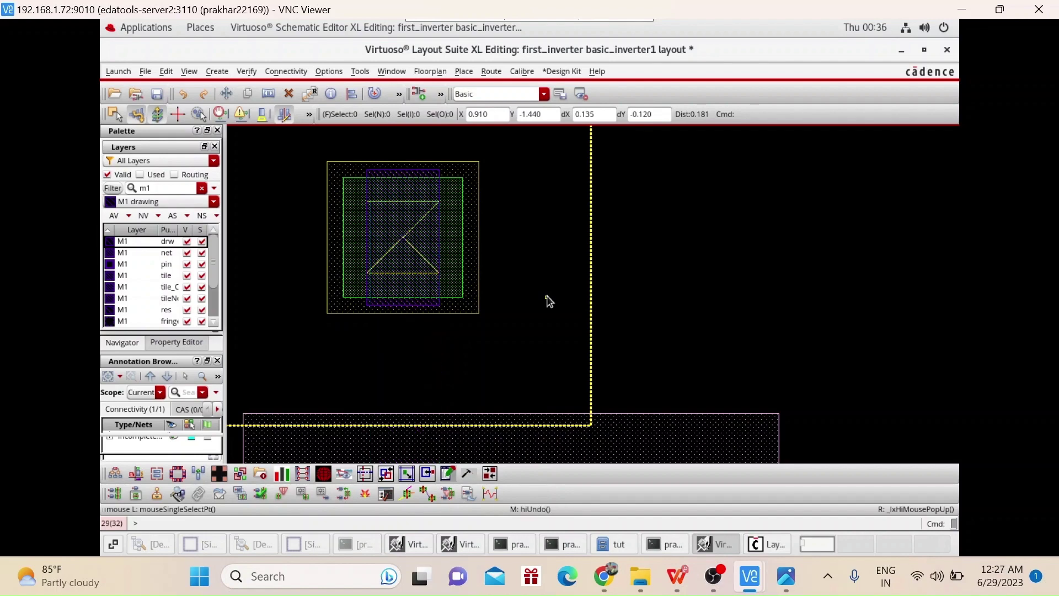
Step: Move the M1___NW via slightly to the right to align it with the PMOS source below
{"action": "key", "text": "m"}
{"action": "left_click", "coordinate": [374, 373]}
{"action": "key", "text": "Escape"}
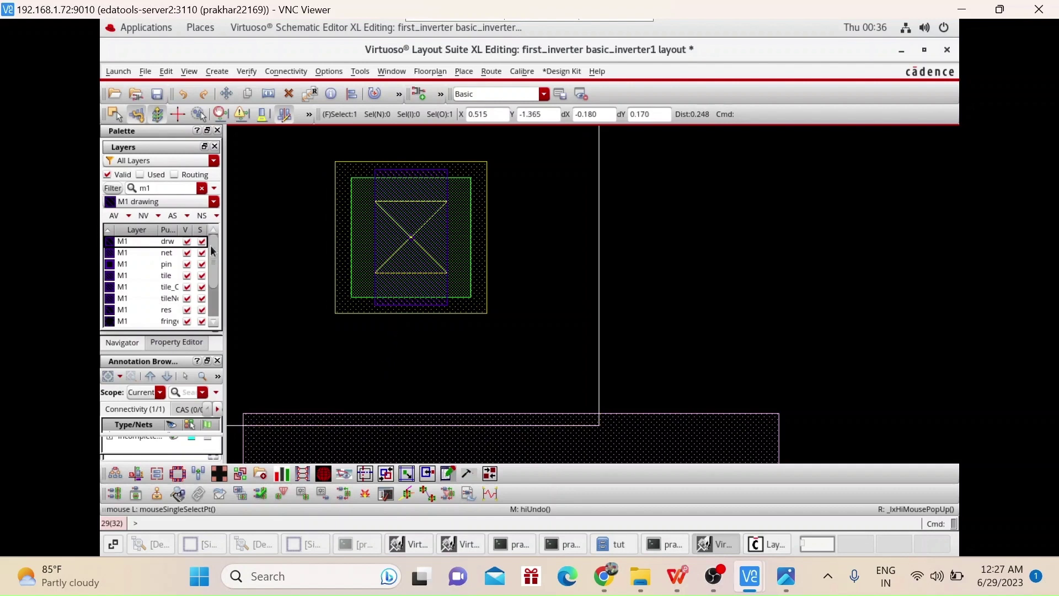
{"action": "key", "text": "r"}
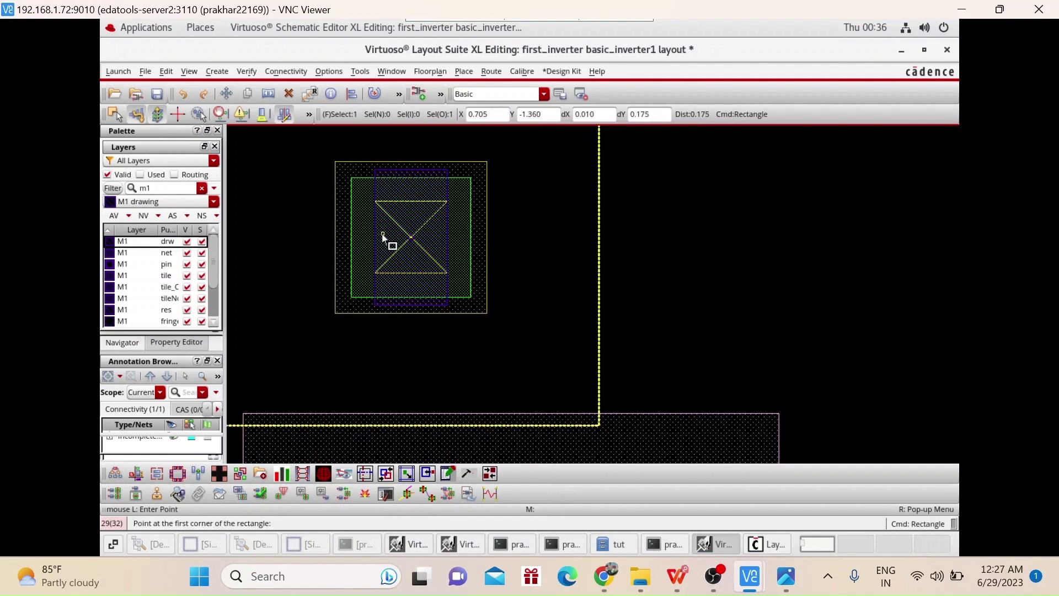
{"action": "left_click", "coordinate": [376, 202]}
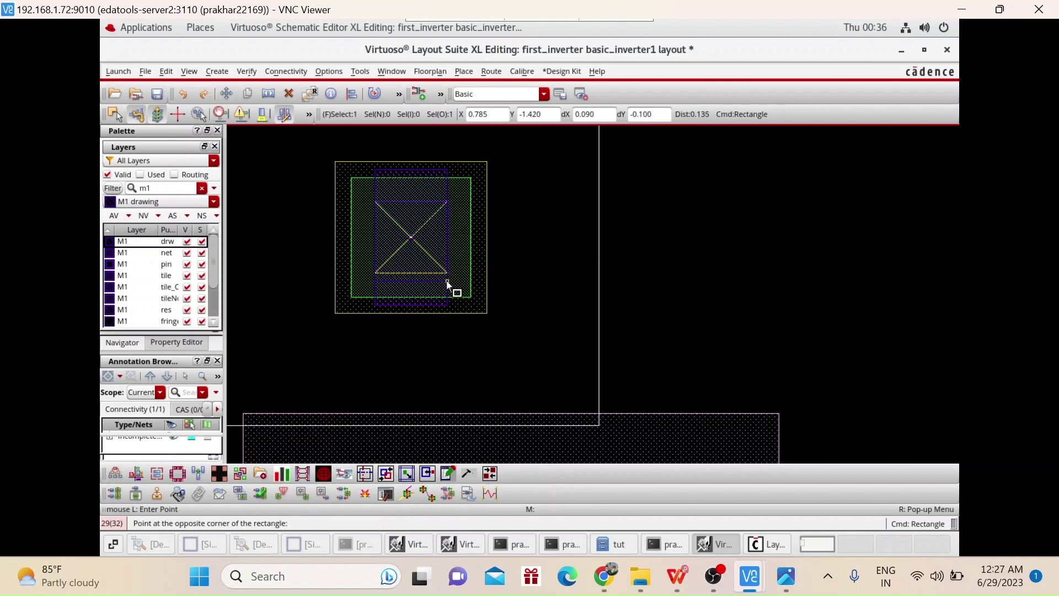
{"action": "scroll", "coordinate": [448, 284], "scroll_direction": "down", "scroll_amount": 5}
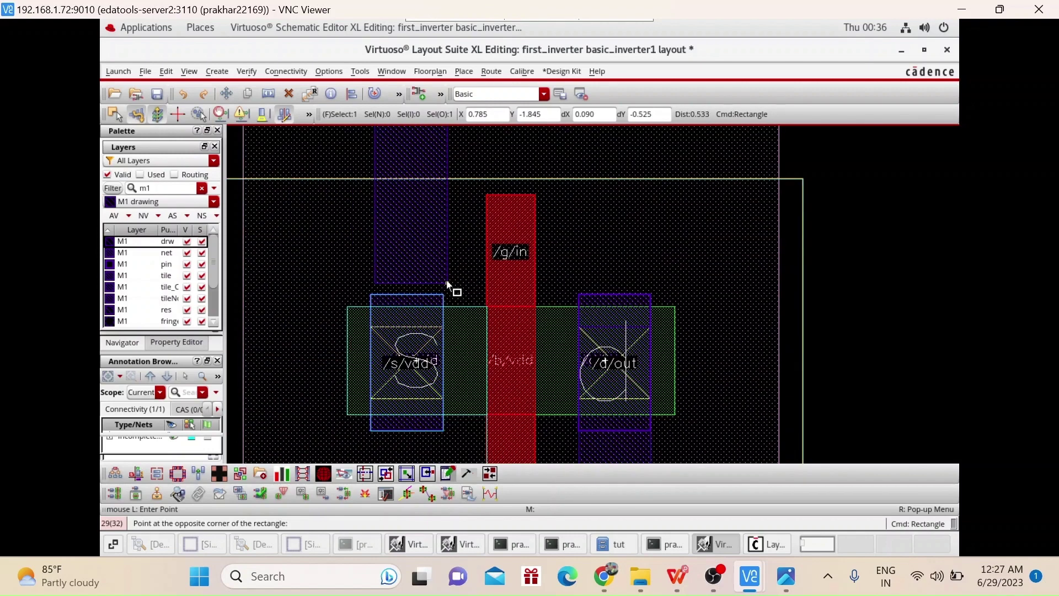
{"action": "key", "text": "Escape"}
Step: Shift the M1___NW via 0.005 left and join it to the PMOS source with an M1 rectangle about 0.09 wide and 0.67 high
{"action": "scroll", "coordinate": [448, 284], "scroll_direction": "up", "scroll_amount": 4}
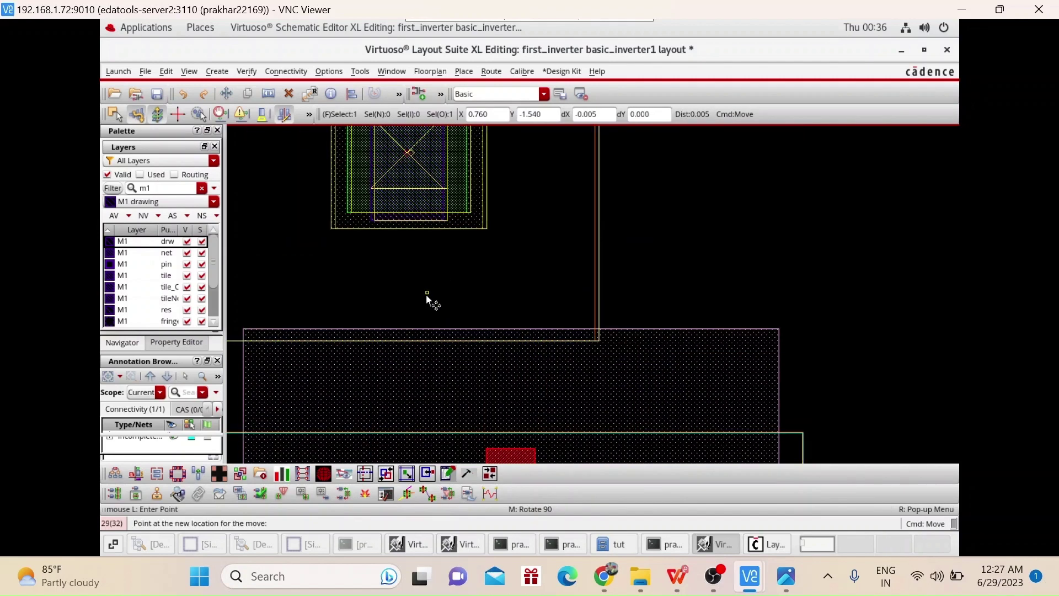
{"action": "scroll", "coordinate": [403, 217], "scroll_direction": "up", "scroll_amount": 2}
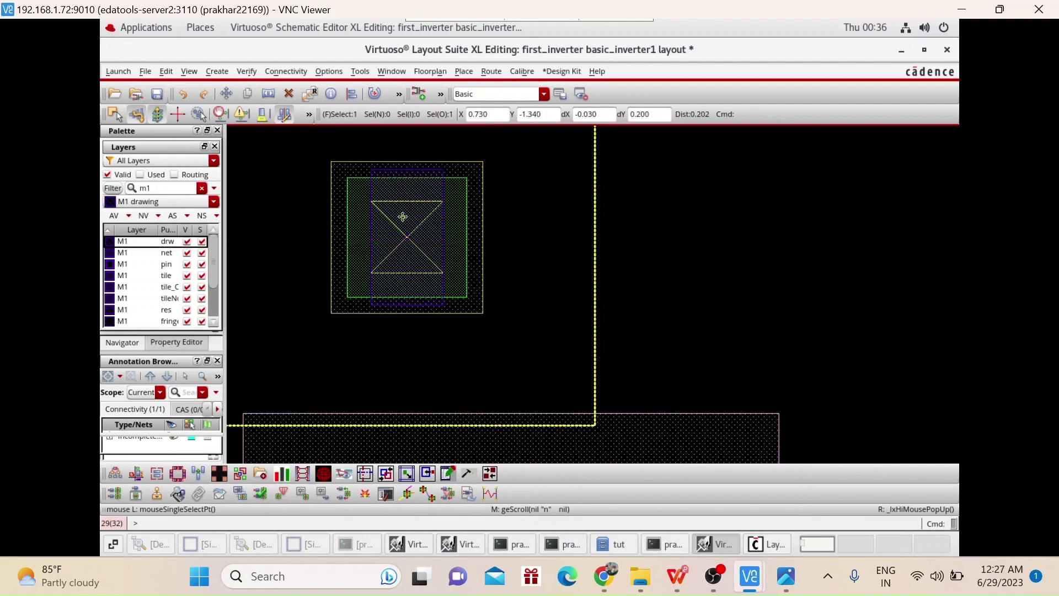
{"action": "key", "text": "r"}
{"action": "left_click", "coordinate": [374, 207]}
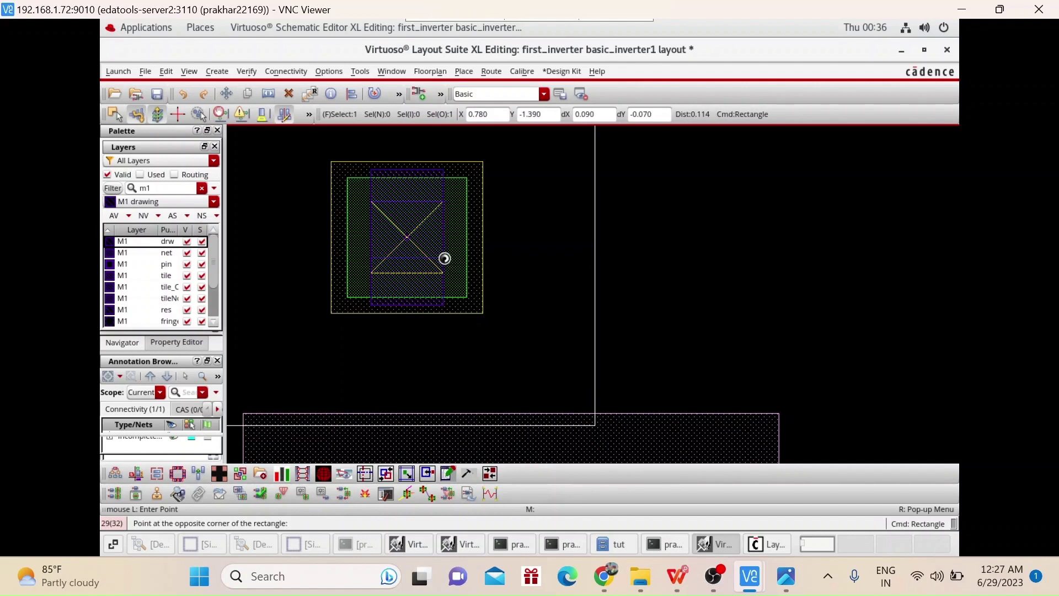
{"action": "scroll", "coordinate": [444, 257], "scroll_direction": "up", "scroll_amount": 2}
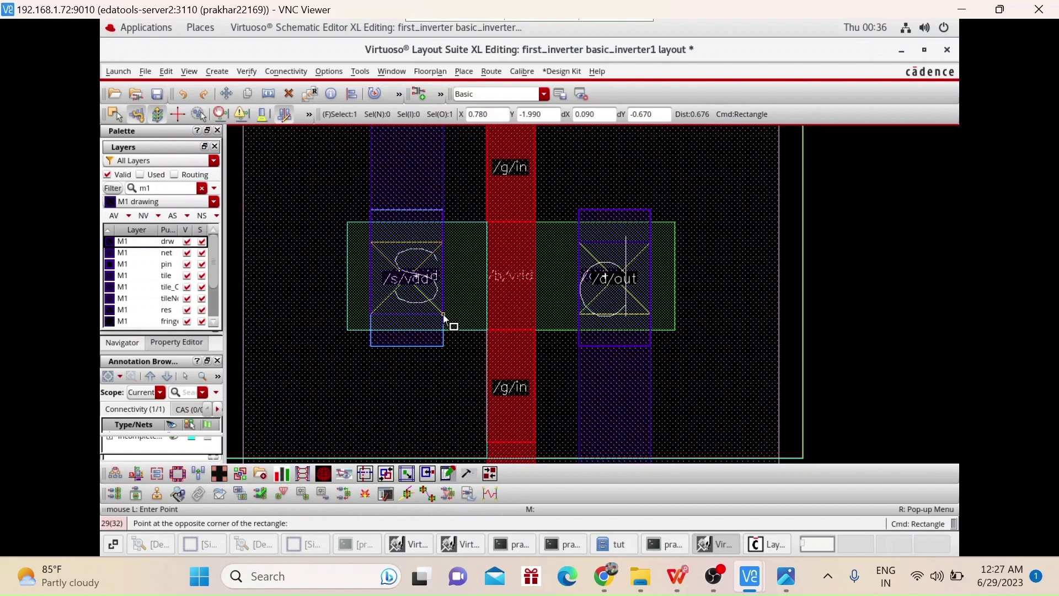
{"action": "left_click", "coordinate": [444, 319]}
{"action": "key", "text": "Escape"}
{"action": "scroll", "coordinate": [508, 302], "scroll_direction": "up", "scroll_amount": 4}
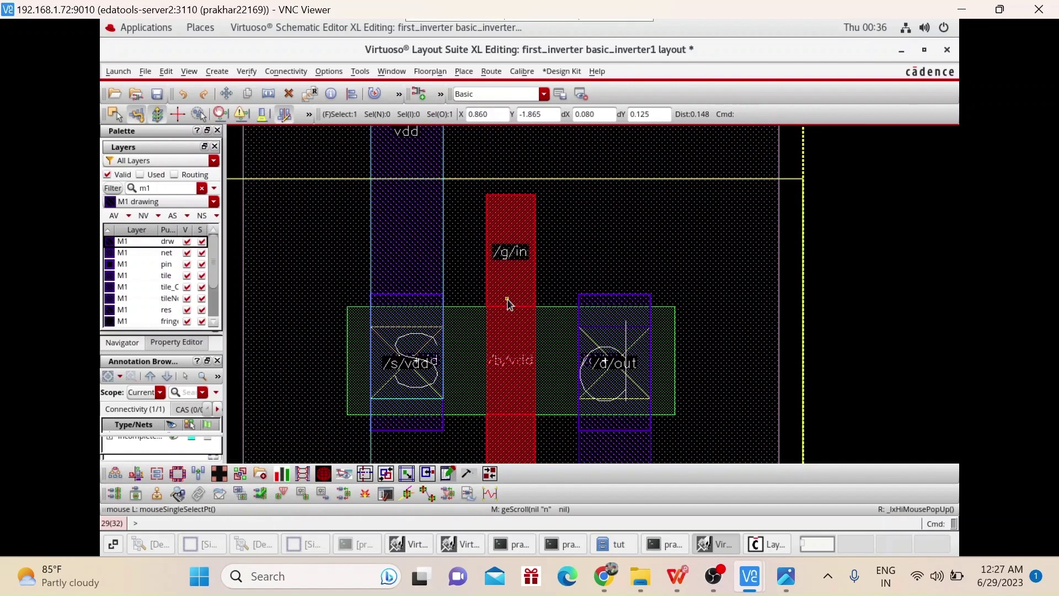
Step: Delete the unused, unconnected tap via to the left of the ground via below the NMOS
{"action": "scroll", "coordinate": [505, 301], "scroll_direction": "up", "scroll_amount": 2}
{"action": "scroll", "coordinate": [524, 217], "scroll_direction": "up", "scroll_amount": 6}
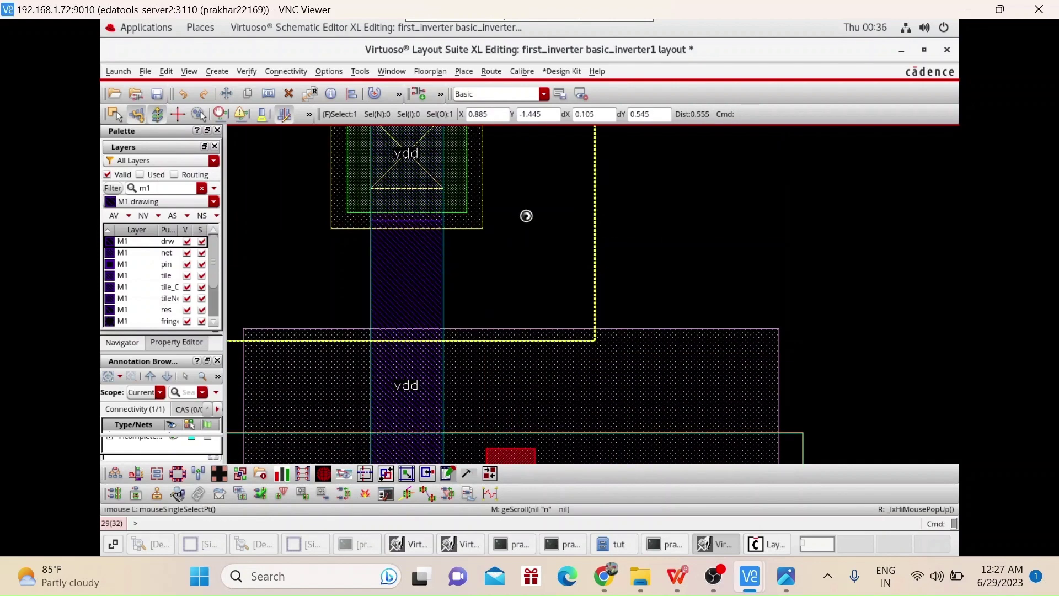
{"action": "scroll", "coordinate": [527, 216], "scroll_direction": "right", "scroll_amount": 10}
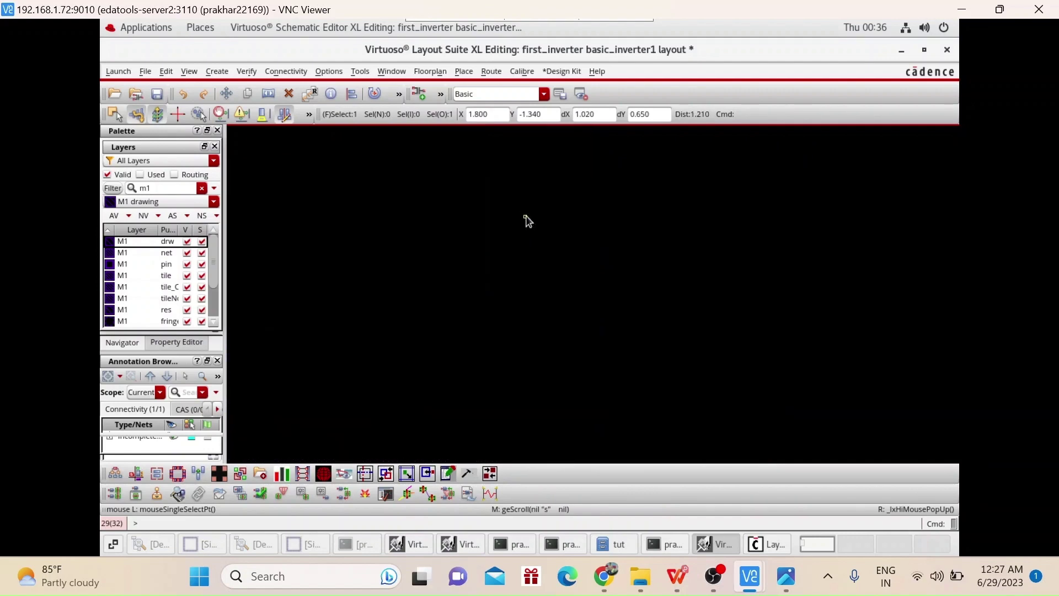
{"action": "scroll", "coordinate": [527, 220], "scroll_direction": "down", "scroll_amount": 5, "text": "ctrl"}
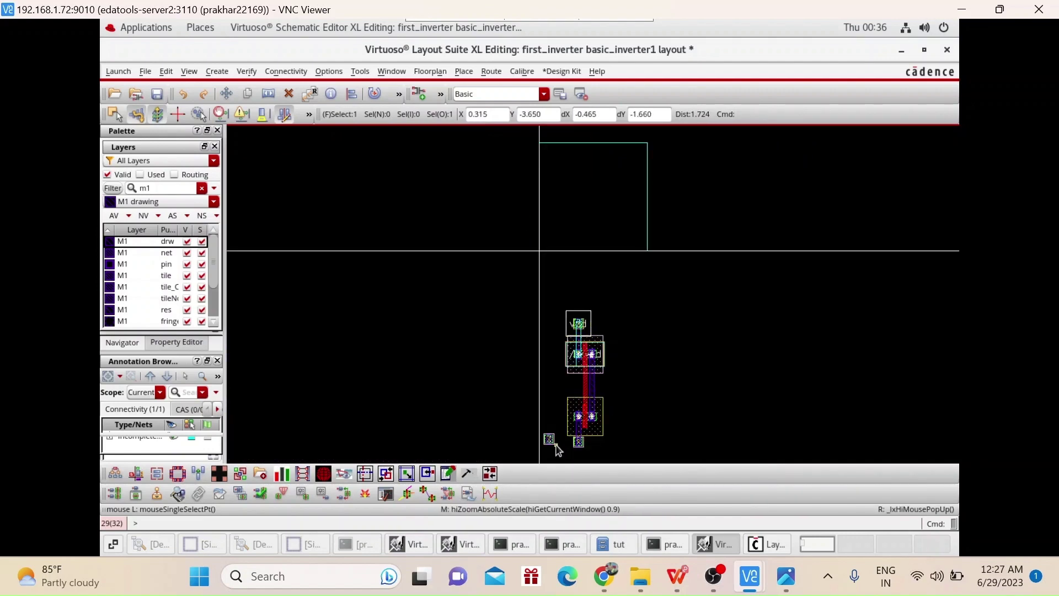
{"action": "scroll", "coordinate": [550, 441], "scroll_direction": "up", "scroll_amount": 3, "text": "ctrl"}
{"action": "scroll", "coordinate": [547, 387], "scroll_direction": "down", "scroll_amount": 1}
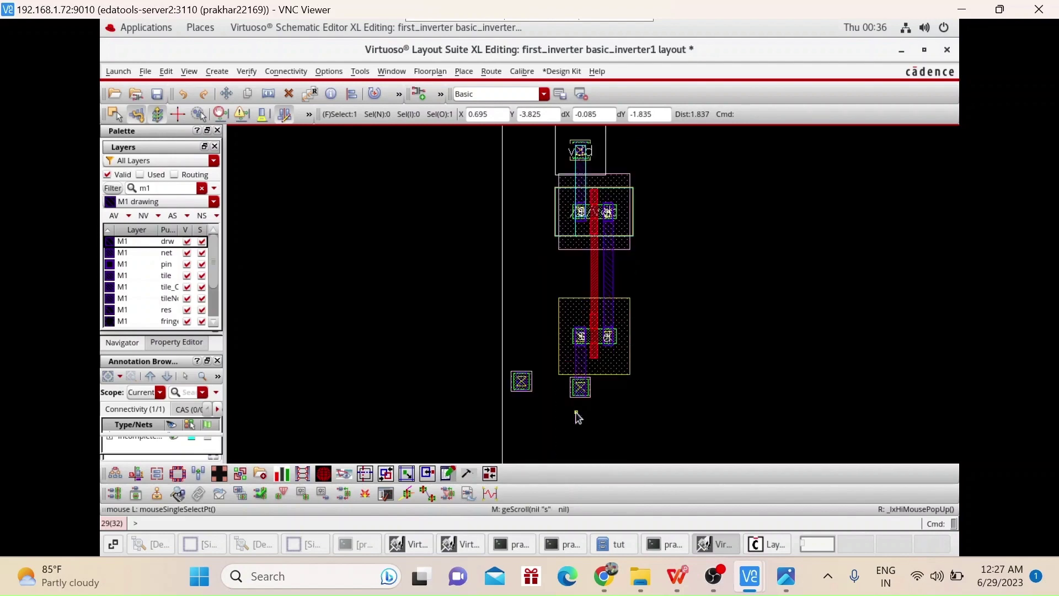
{"action": "scroll", "coordinate": [547, 382], "scroll_direction": "up", "scroll_amount": 3, "text": "ctrl"}
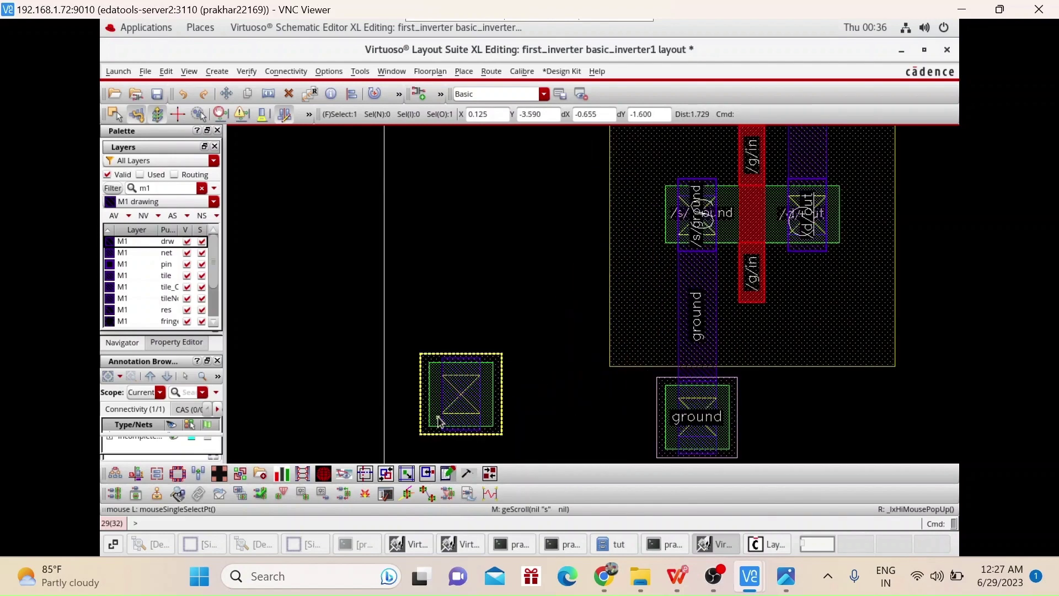
{"action": "key", "text": "Delete"}
Step: Place a single rotated M1__PO via over the edge of the poly gate strip, midway between the PMOS and NMOS
{"action": "scroll", "coordinate": [570, 346], "scroll_direction": "down", "scroll_amount": 3, "text": "ctrl"}
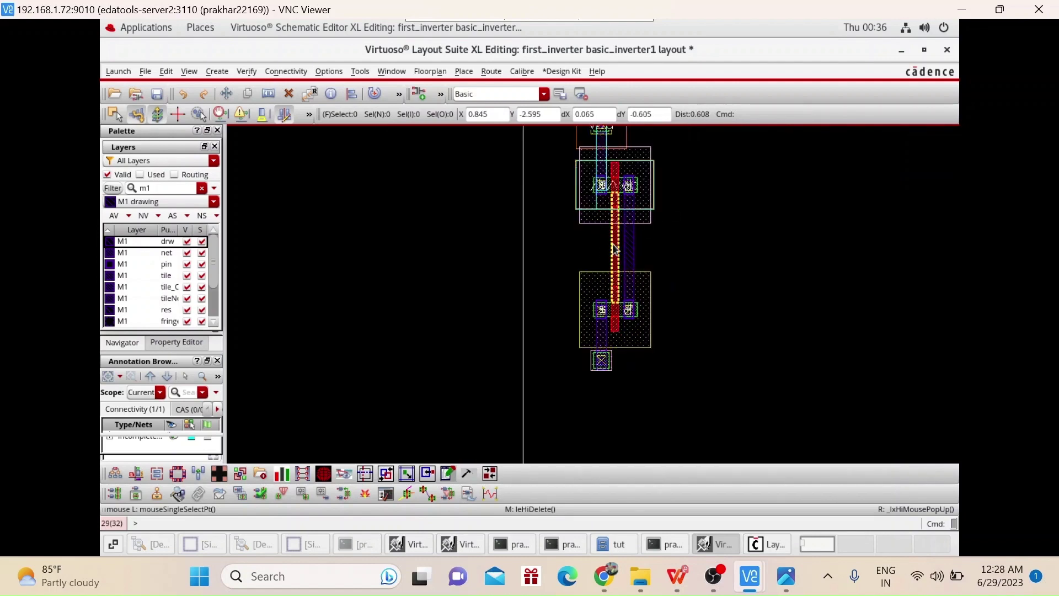
{"action": "scroll", "coordinate": [614, 242], "scroll_direction": "up", "scroll_amount": 4, "text": "ctrl"}
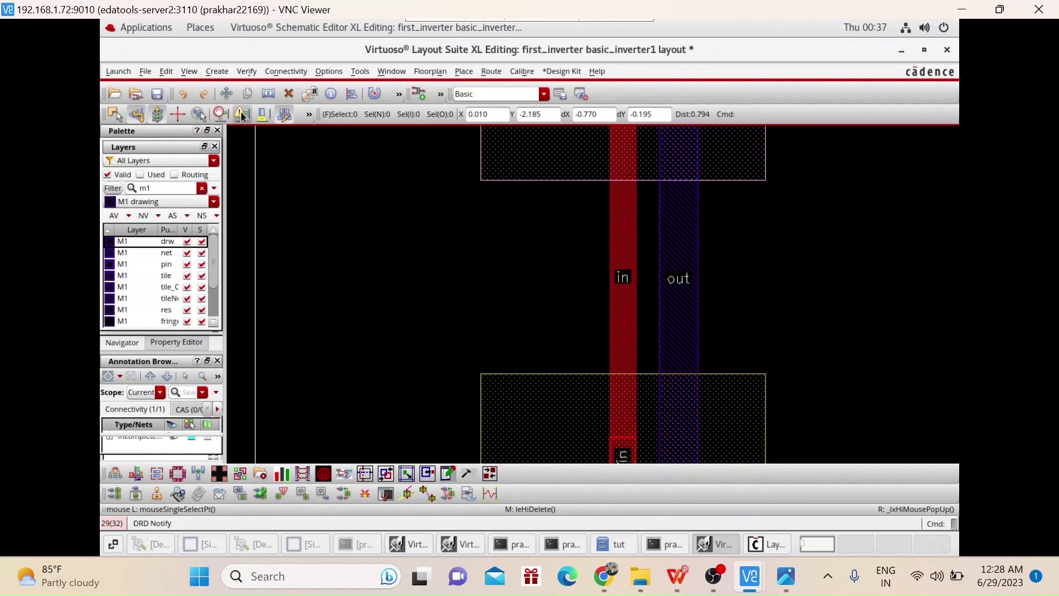
{"action": "left_click", "coordinate": [218, 72]}
{"action": "left_click", "coordinate": [235, 179]}
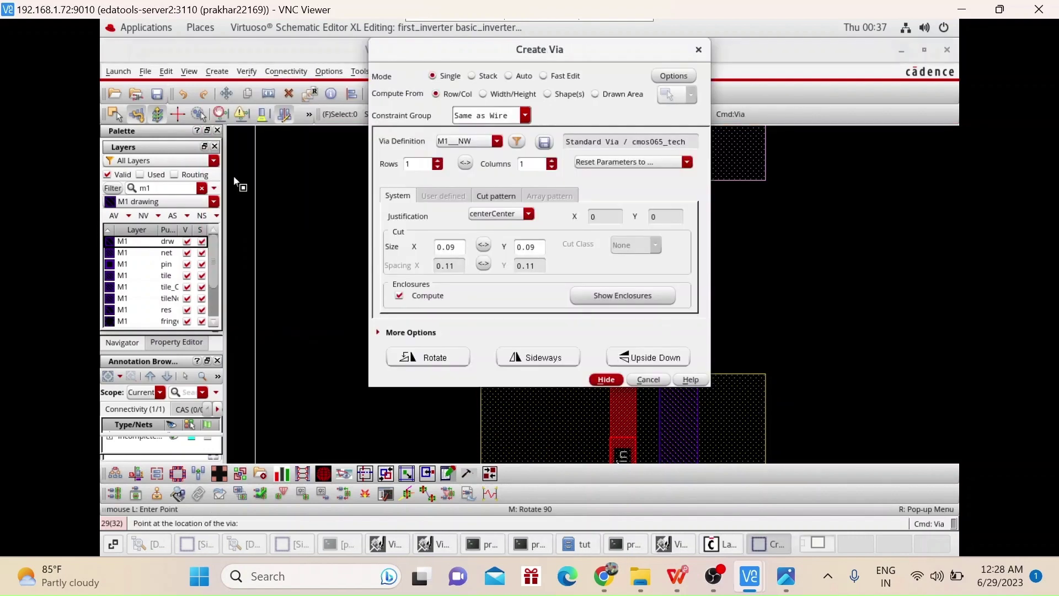
{"action": "left_click", "coordinate": [497, 142]}
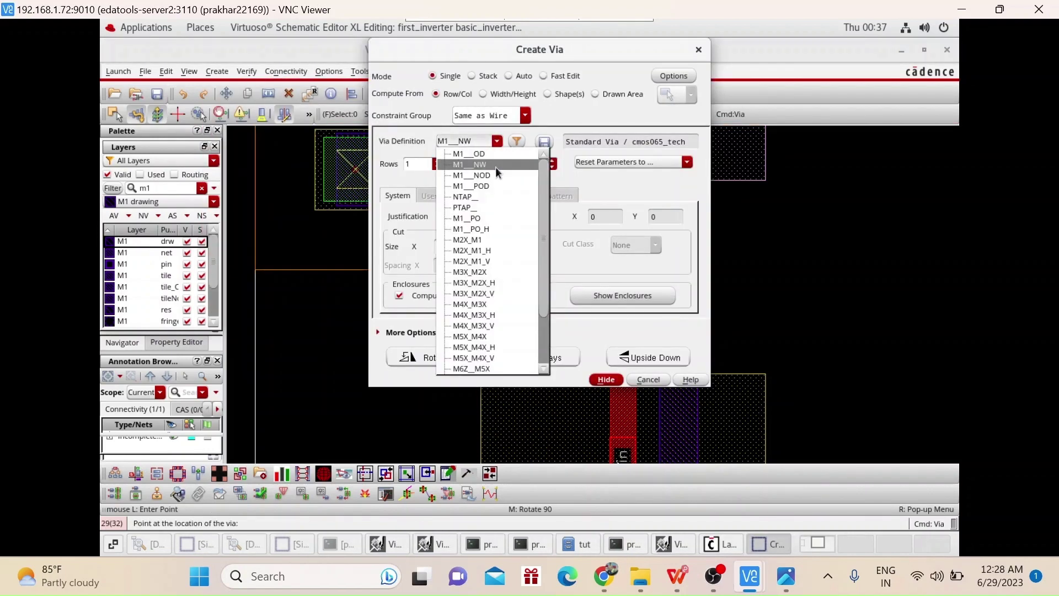
{"action": "left_click", "coordinate": [468, 218]}
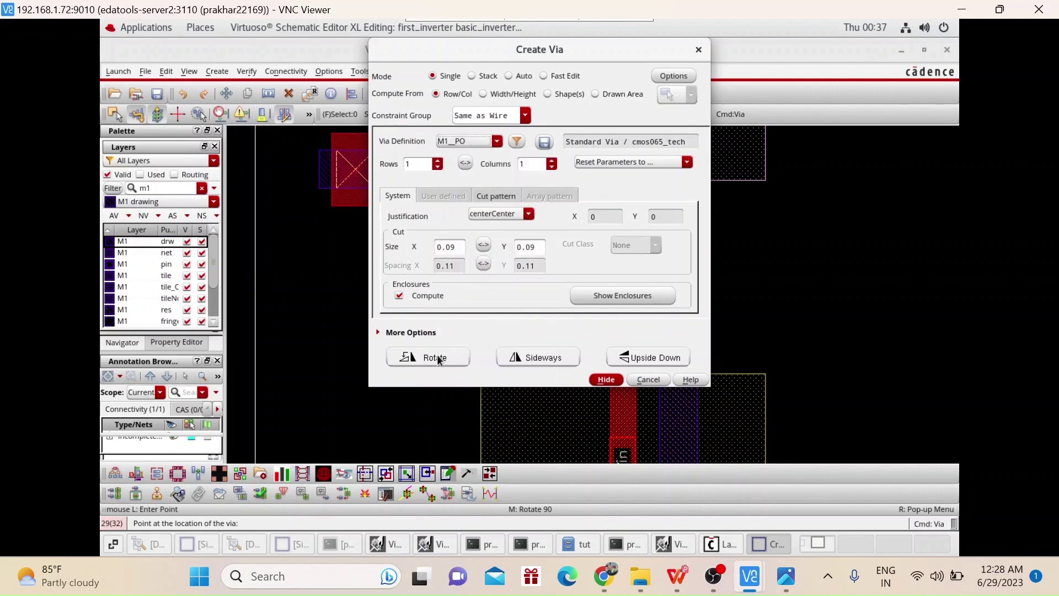
{"action": "left_click", "coordinate": [460, 358]}
{"action": "left_click", "coordinate": [608, 380]}
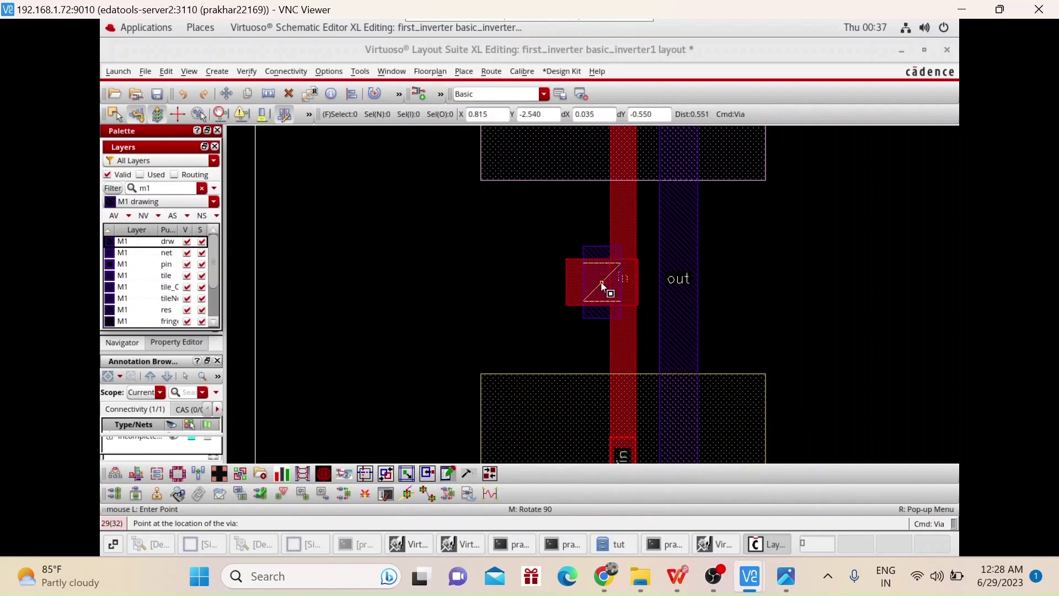
{"action": "left_click", "coordinate": [602, 284]}
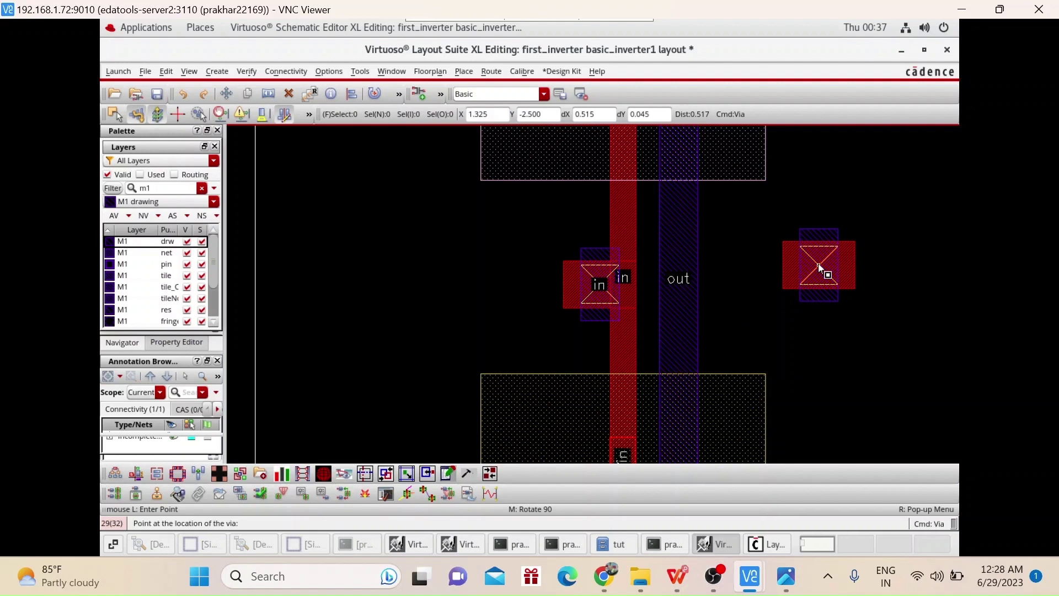
{"action": "key", "text": "Escape"}
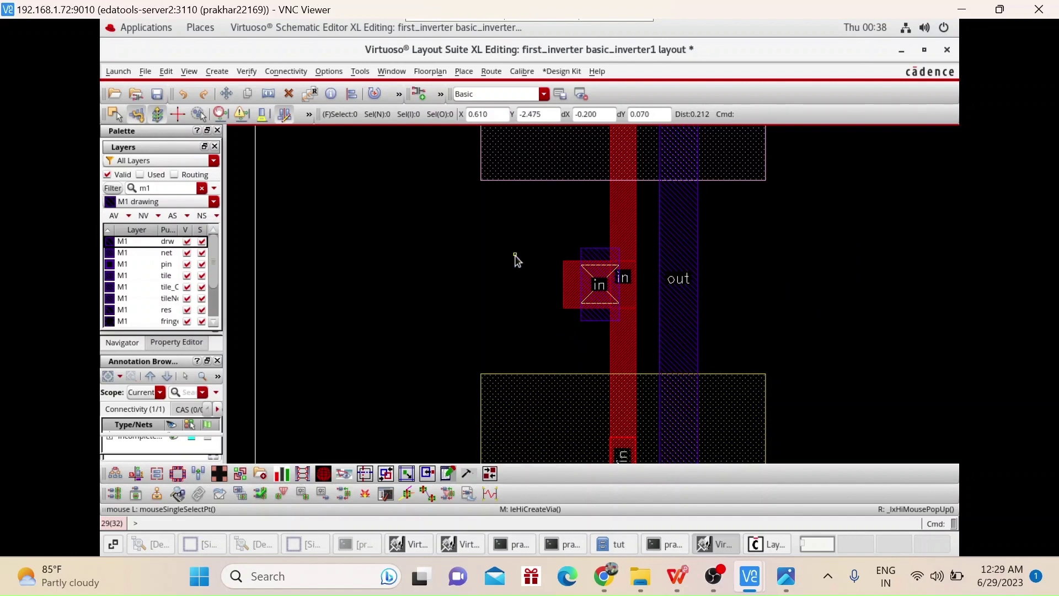
Step: Set up a pin on the M1 pin layer with terminal name in and I/O type input
{"action": "scroll", "coordinate": [614, 296], "scroll_direction": "up", "scroll_amount": 3}
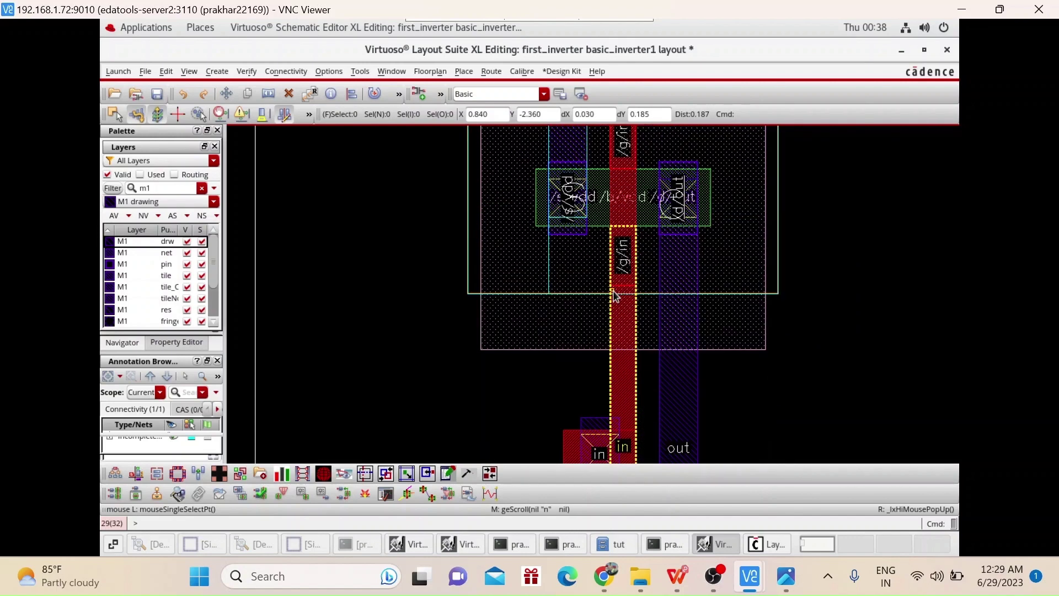
{"action": "scroll", "coordinate": [614, 295], "scroll_direction": "up", "scroll_amount": 3}
{"action": "scroll", "coordinate": [614, 295], "scroll_direction": "down", "scroll_amount": 6}
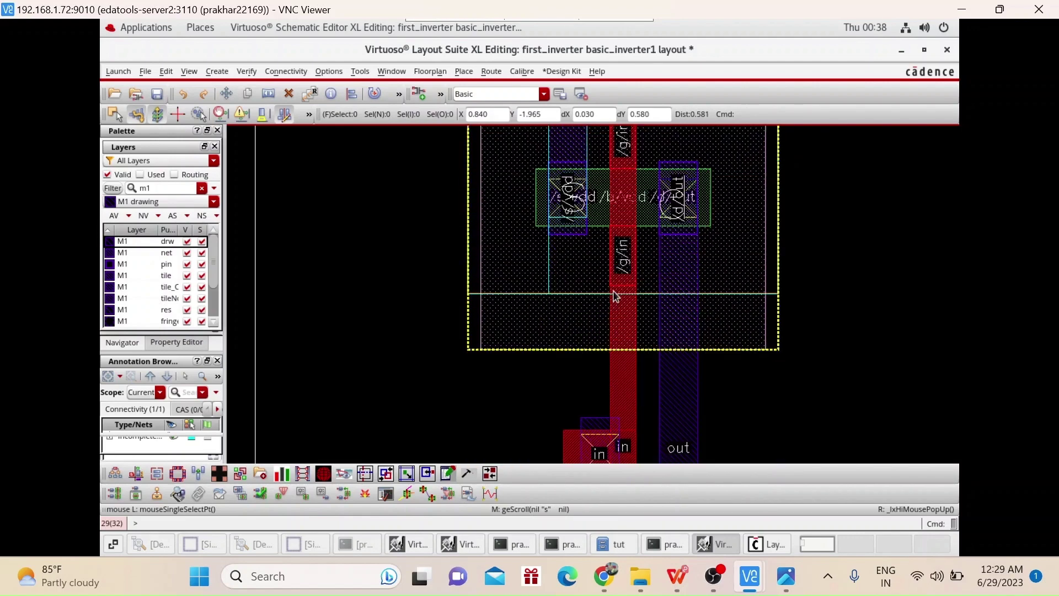
{"action": "scroll", "coordinate": [615, 295], "scroll_direction": "down", "scroll_amount": 2}
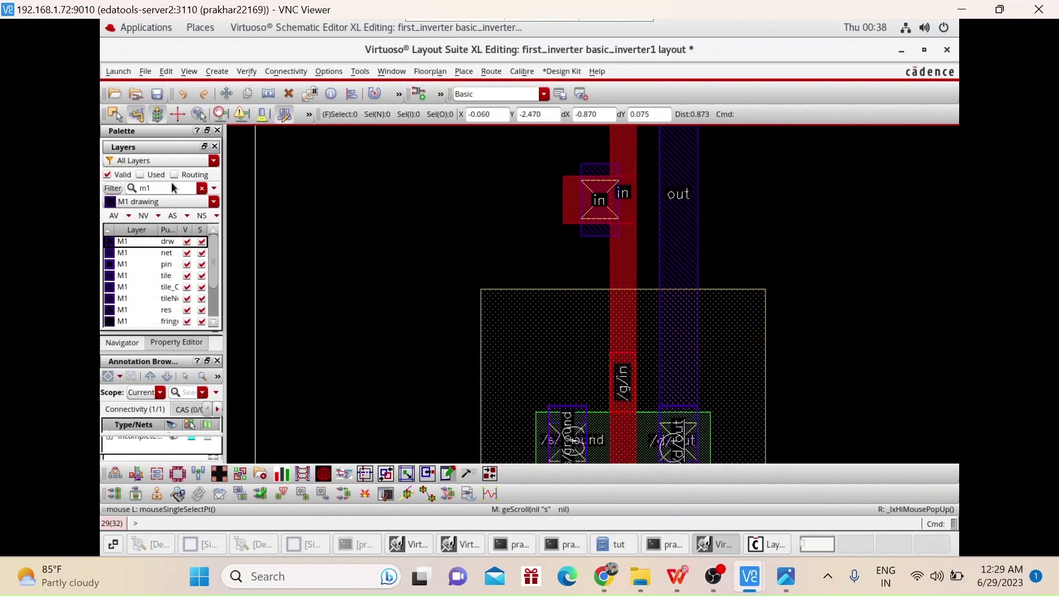
{"action": "left_click", "coordinate": [165, 265]}
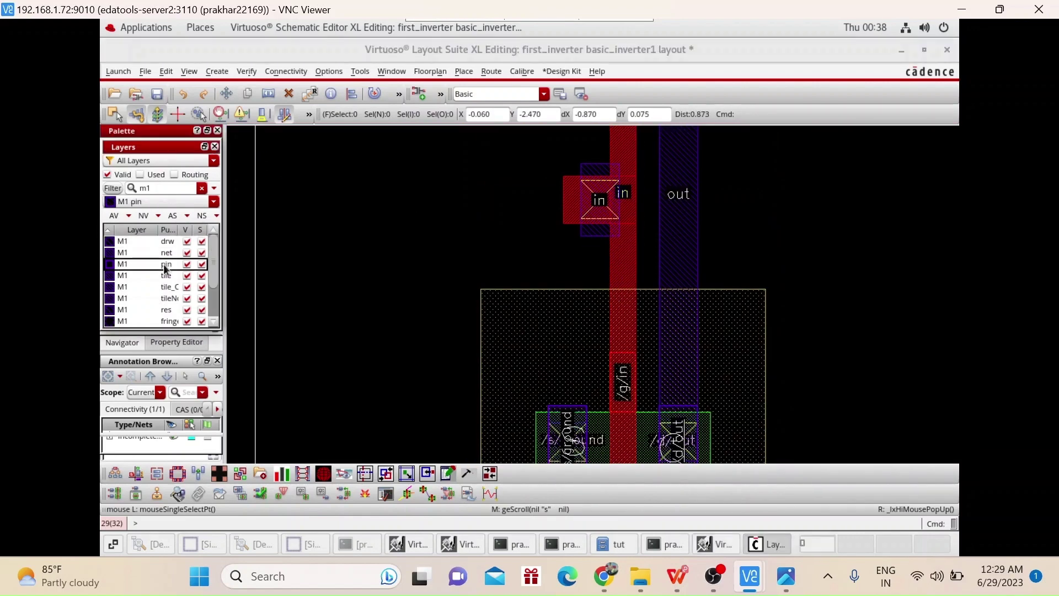
{"action": "left_click", "coordinate": [217, 72]}
{"action": "left_click", "coordinate": [229, 140]}
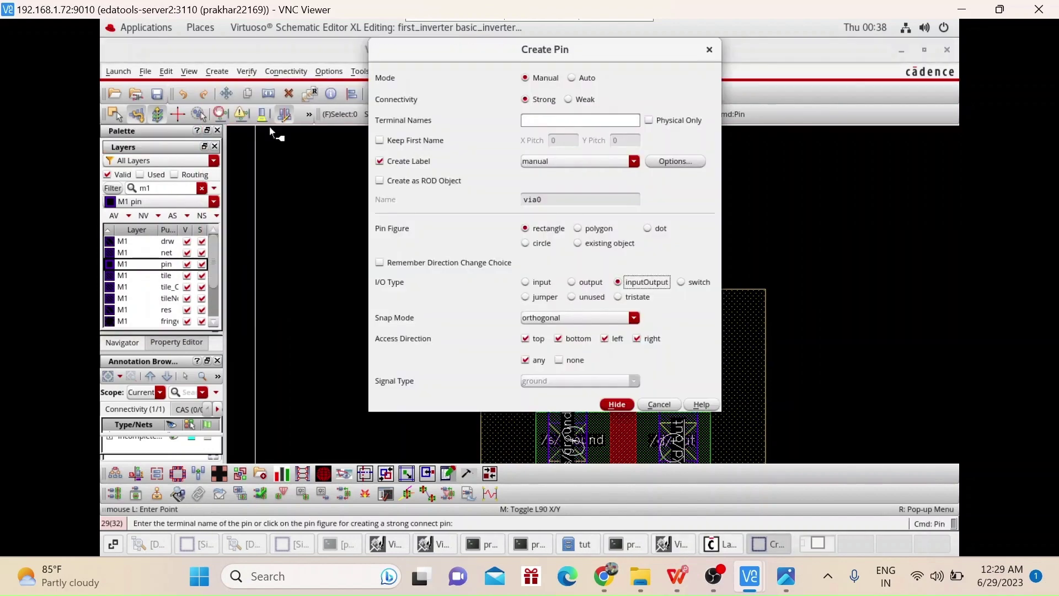
{"action": "left_click", "coordinate": [547, 119]}
{"action": "type", "text": "in"}
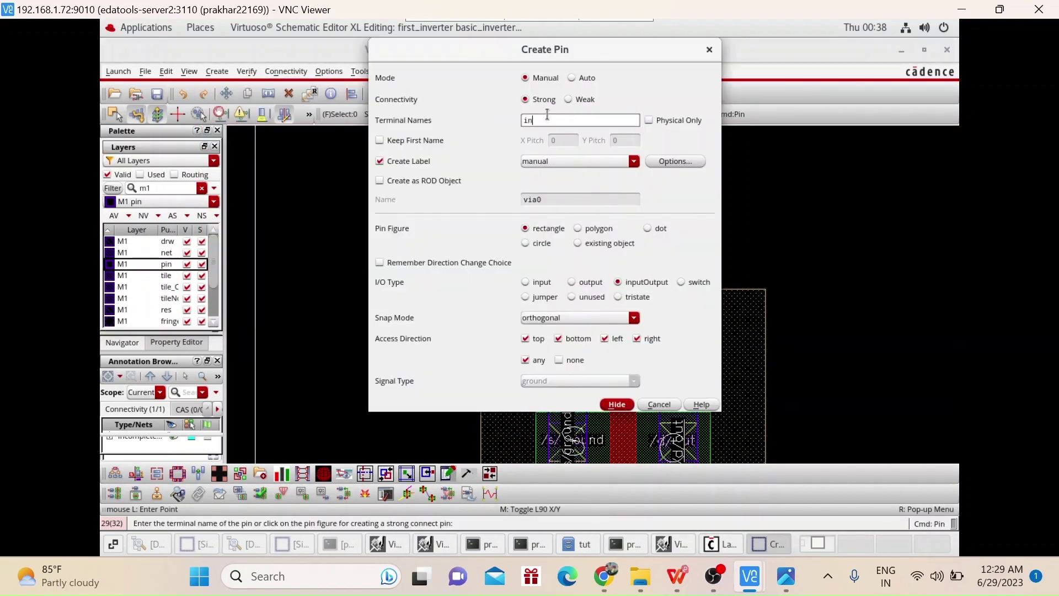
{"action": "left_click", "coordinate": [533, 283]}
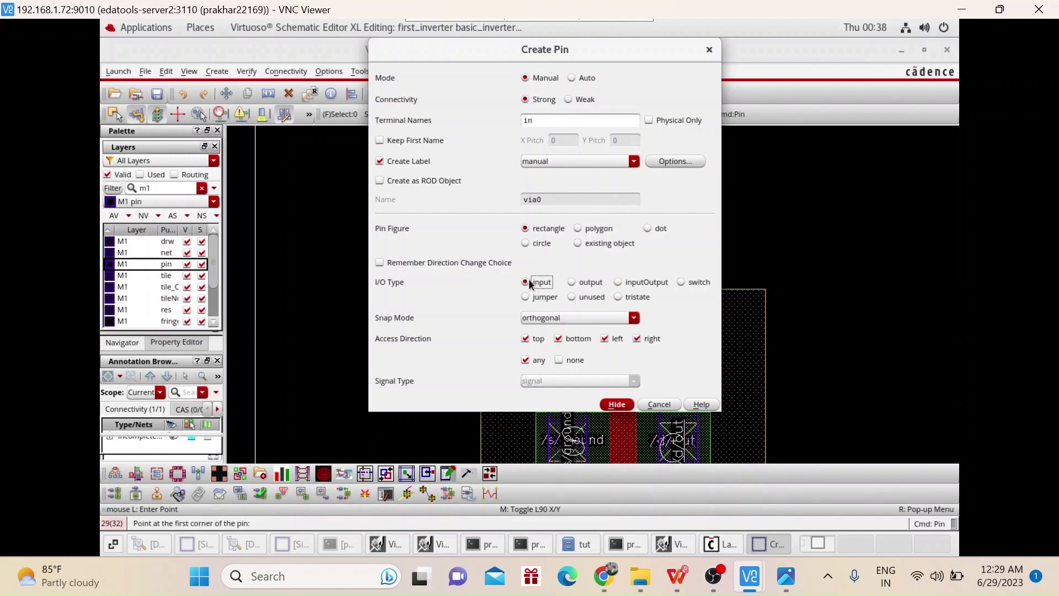
{"action": "left_click", "coordinate": [616, 405]}
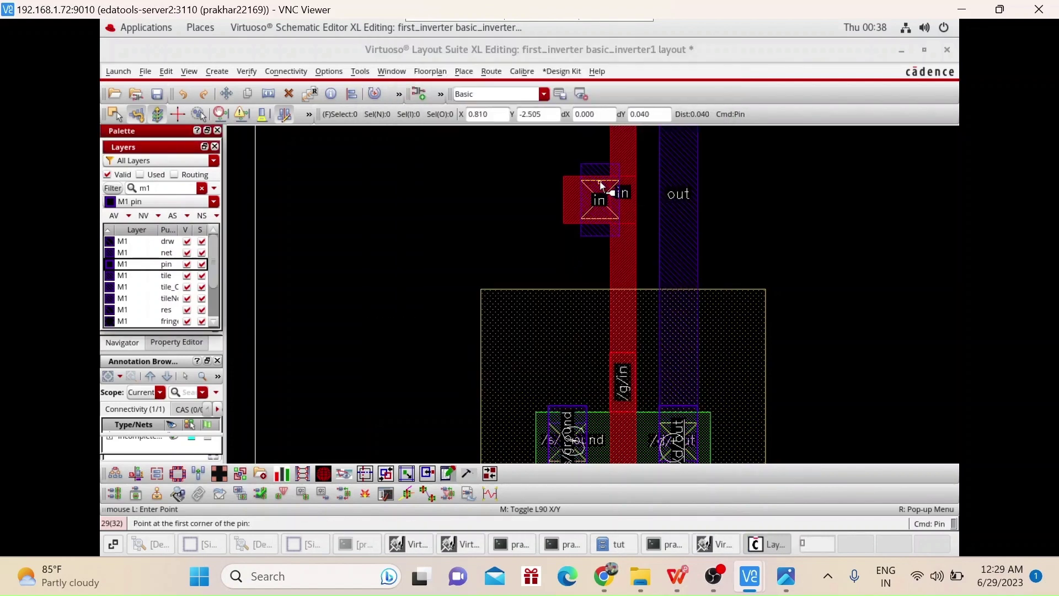
Step: Draw the in pin as a rectangle about 0.09 by 0.09 over the M1__PO via's contact and place its label at the centre
{"action": "scroll", "coordinate": [587, 246], "scroll_direction": "up", "scroll_amount": 3}
{"action": "left_click", "coordinate": [524, 176]}
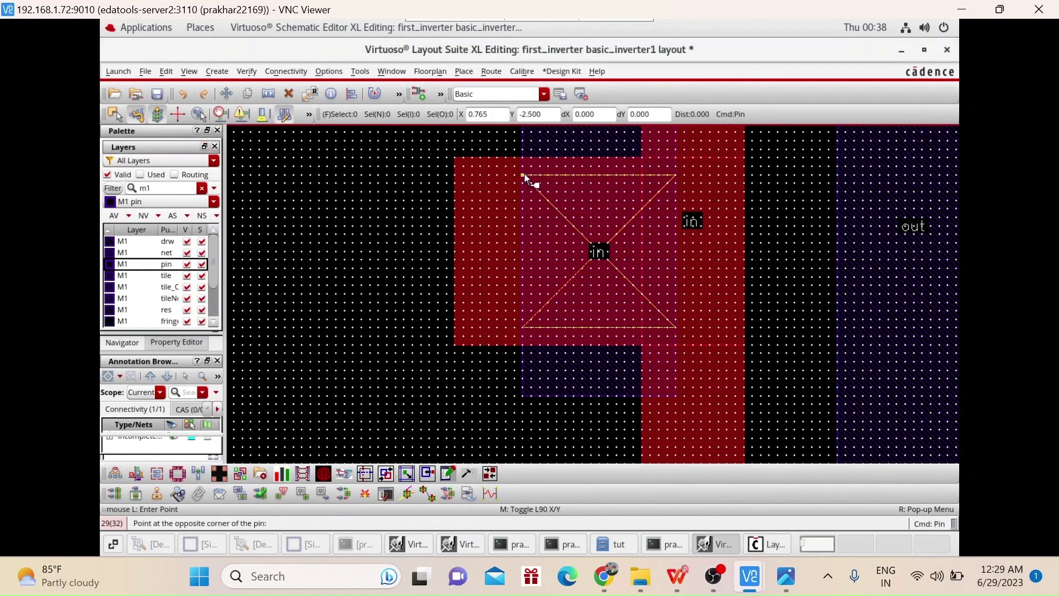
{"action": "left_click", "coordinate": [676, 328]}
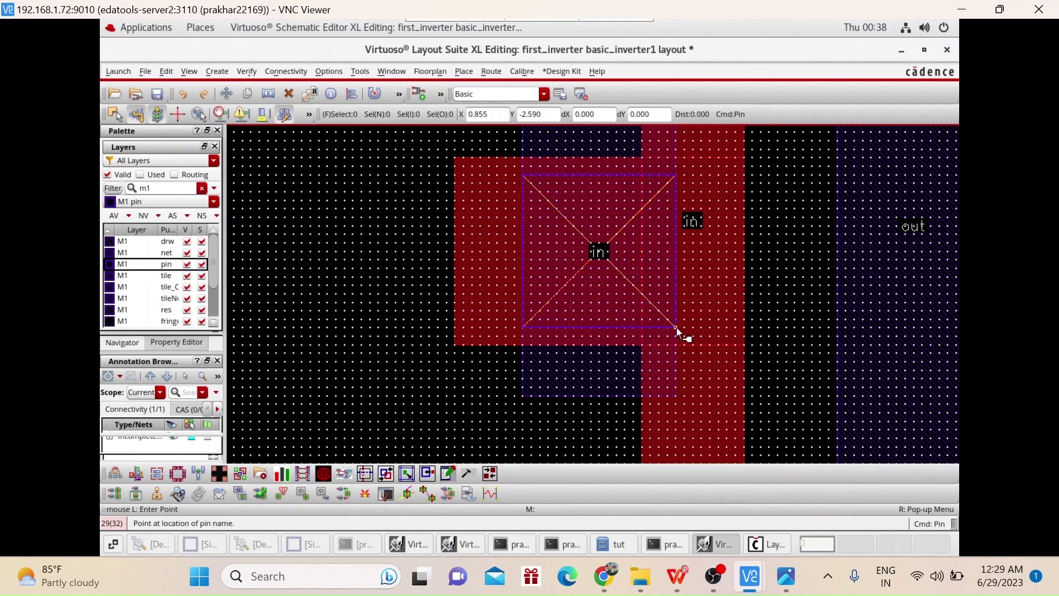
{"action": "left_click", "coordinate": [600, 255]}
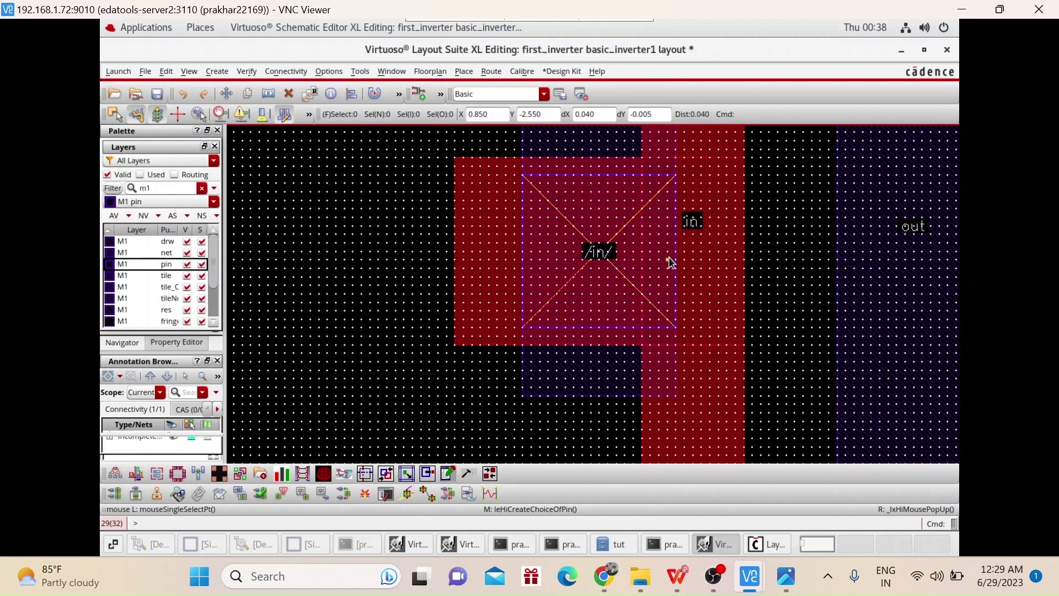
Step: Set up an input pin with terminal name vdd on the M1 pin layer, cancelling the misplaced first corner
{"action": "scroll", "coordinate": [670, 262], "scroll_direction": "up", "scroll_amount": 3}
{"action": "scroll", "coordinate": [523, 240], "scroll_direction": "down", "scroll_amount": 2, "text": "ctrl"}
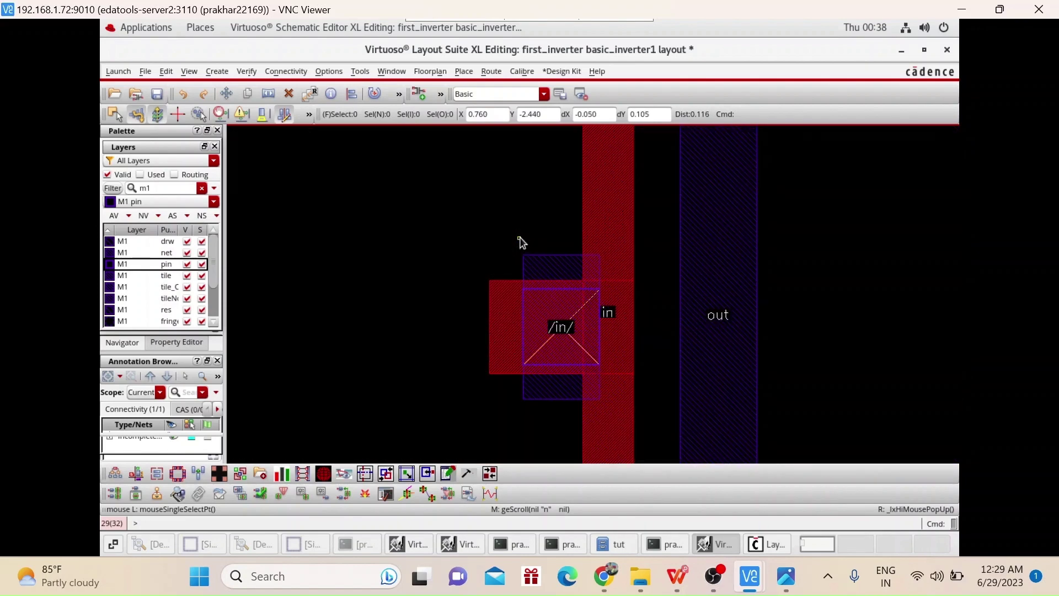
{"action": "left_click", "coordinate": [214, 71]}
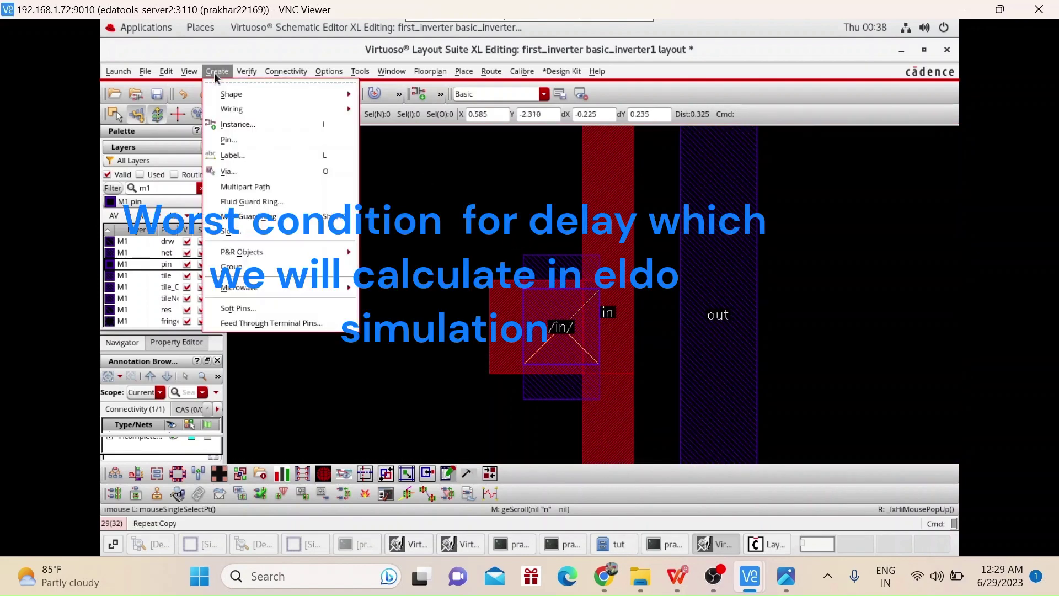
{"action": "left_click", "coordinate": [259, 137]}
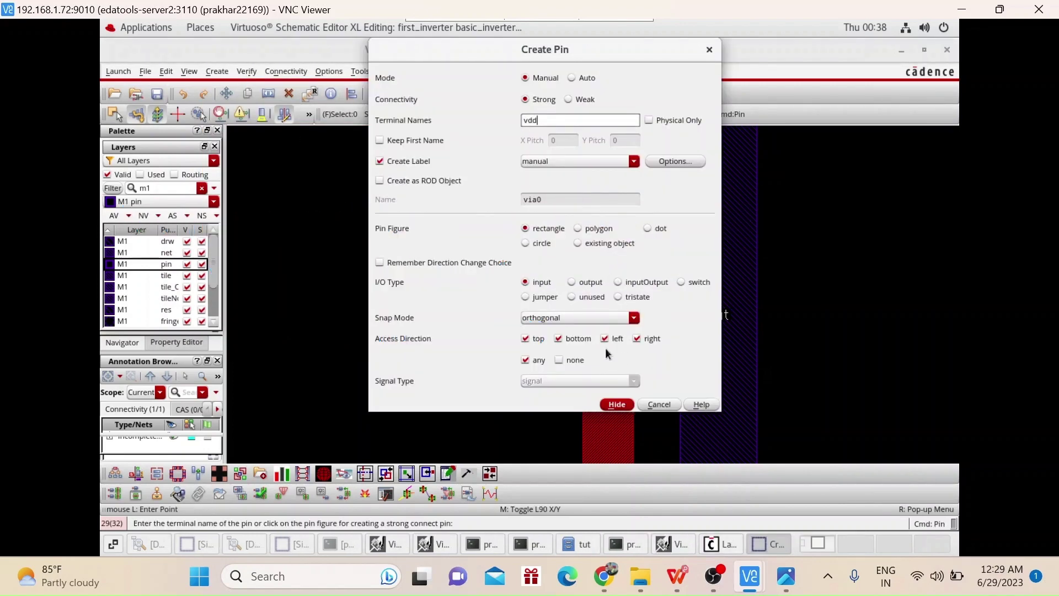
{"action": "left_click", "coordinate": [618, 405]}
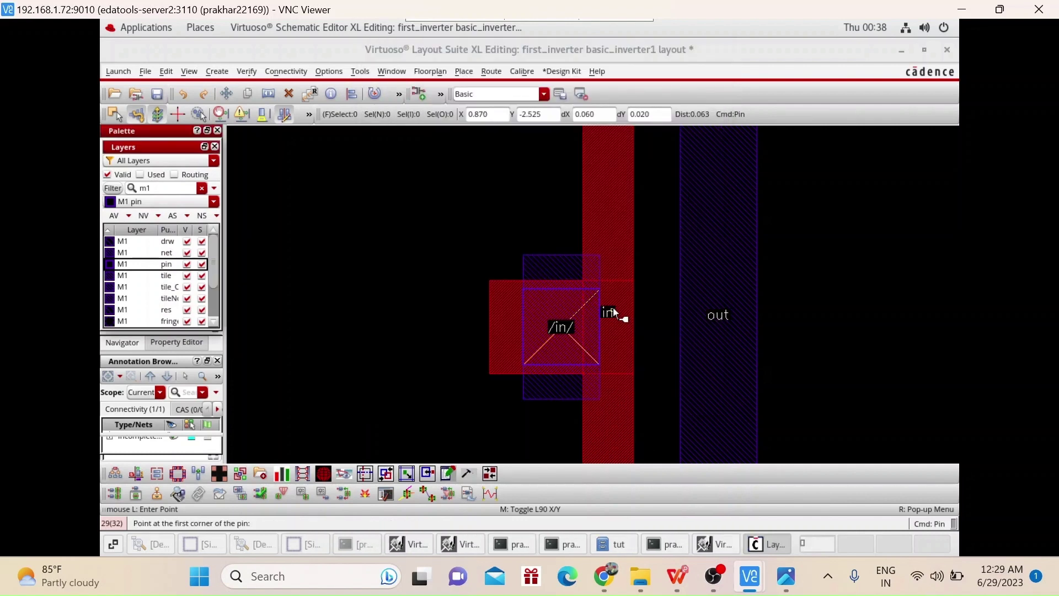
{"action": "left_click", "coordinate": [863, 252]}
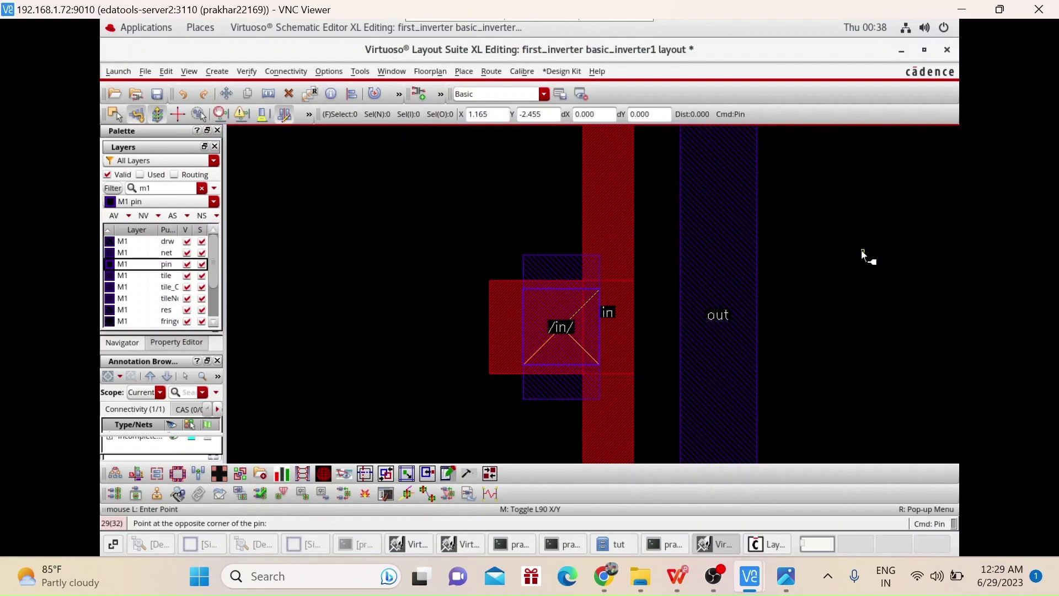
{"action": "scroll", "coordinate": [863, 251], "scroll_direction": "up", "scroll_amount": 3}
{"action": "key", "text": "Escape"}
Step: Draw the vdd pin as an M1 rectangle about 0.09 by 0.09 over the upper tap via's contact and place its label at the centre
{"action": "scroll", "coordinate": [732, 231], "scroll_direction": "up", "scroll_amount": 6}
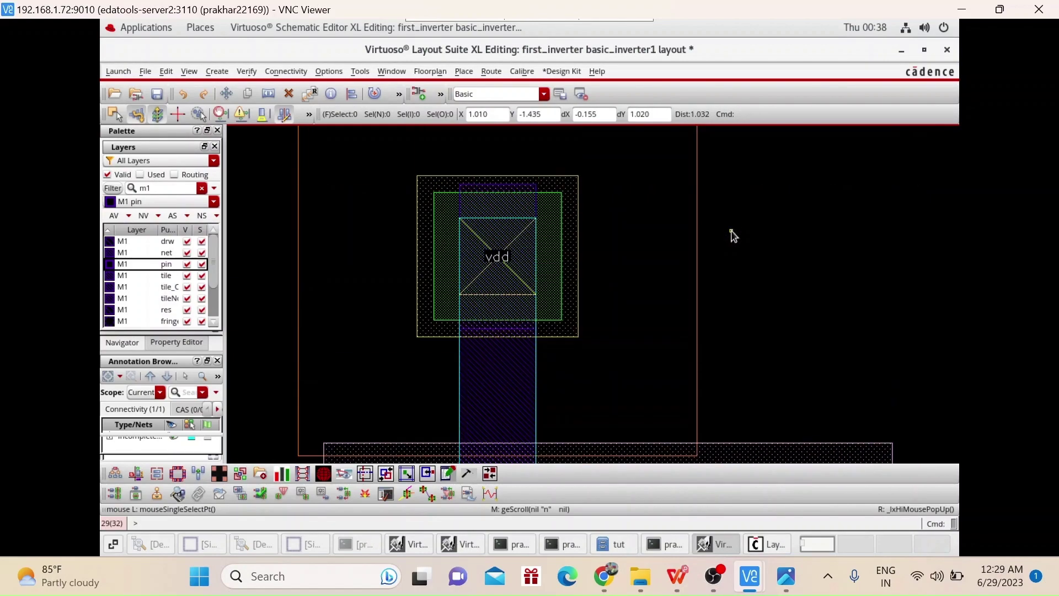
{"action": "left_click", "coordinate": [225, 71]}
{"action": "left_click", "coordinate": [236, 140]}
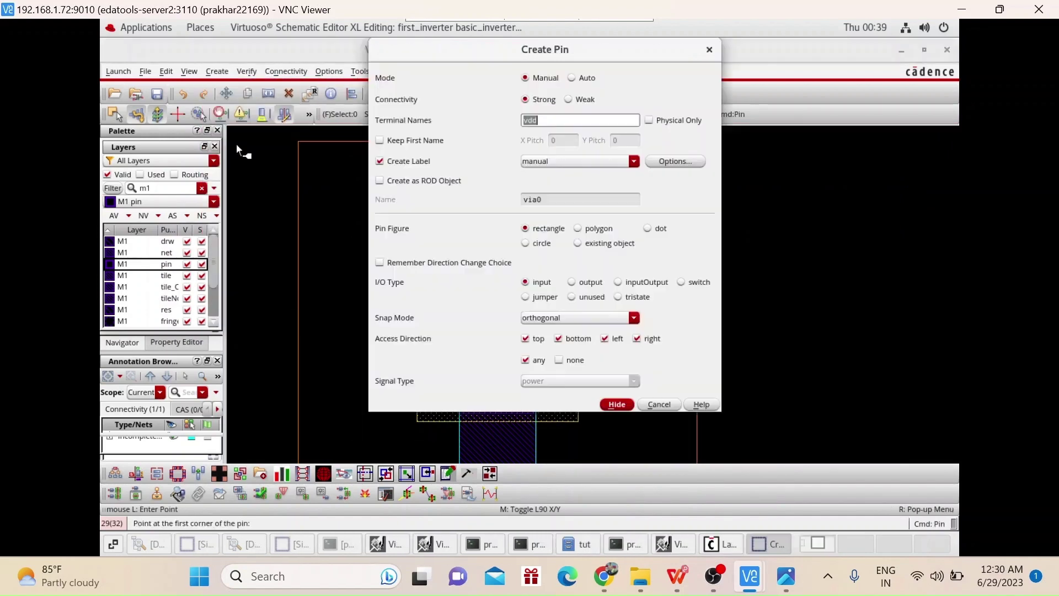
{"action": "left_click", "coordinate": [615, 403]}
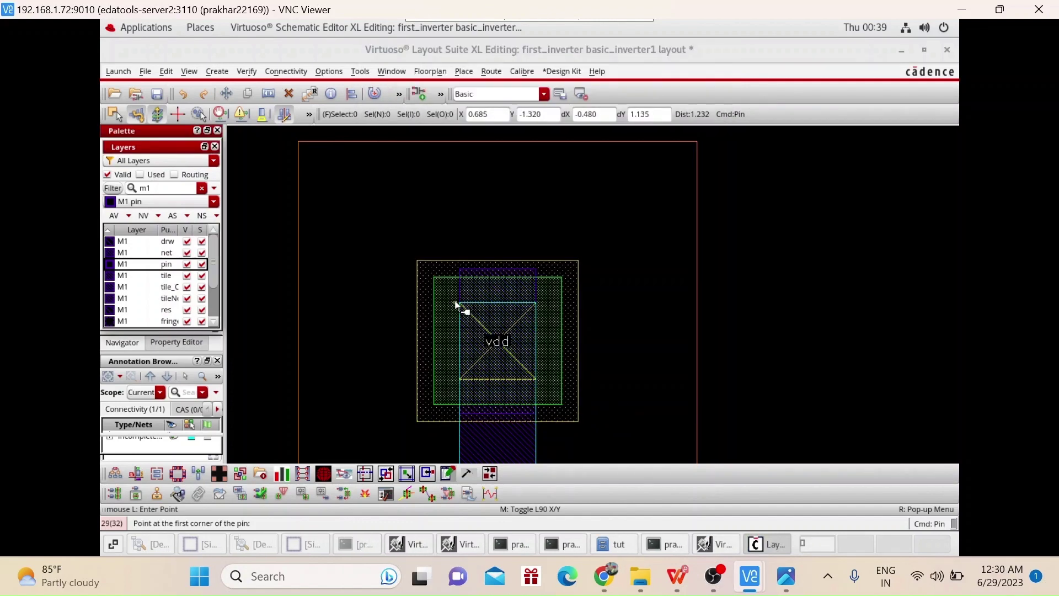
{"action": "scroll", "coordinate": [482, 291], "scroll_direction": "up", "scroll_amount": 2, "text": "ctrl"}
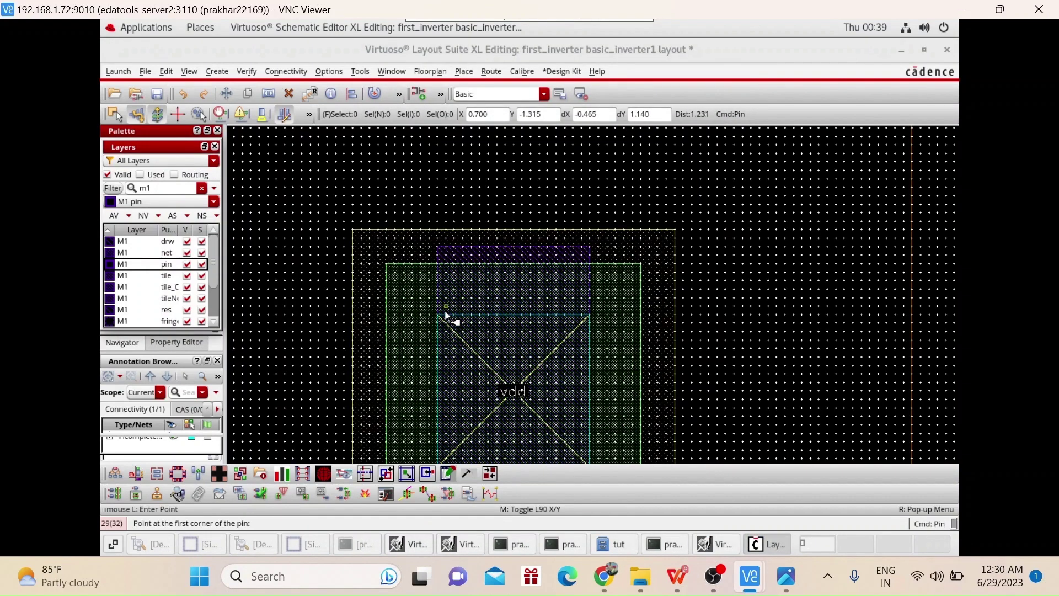
{"action": "left_click", "coordinate": [438, 316]}
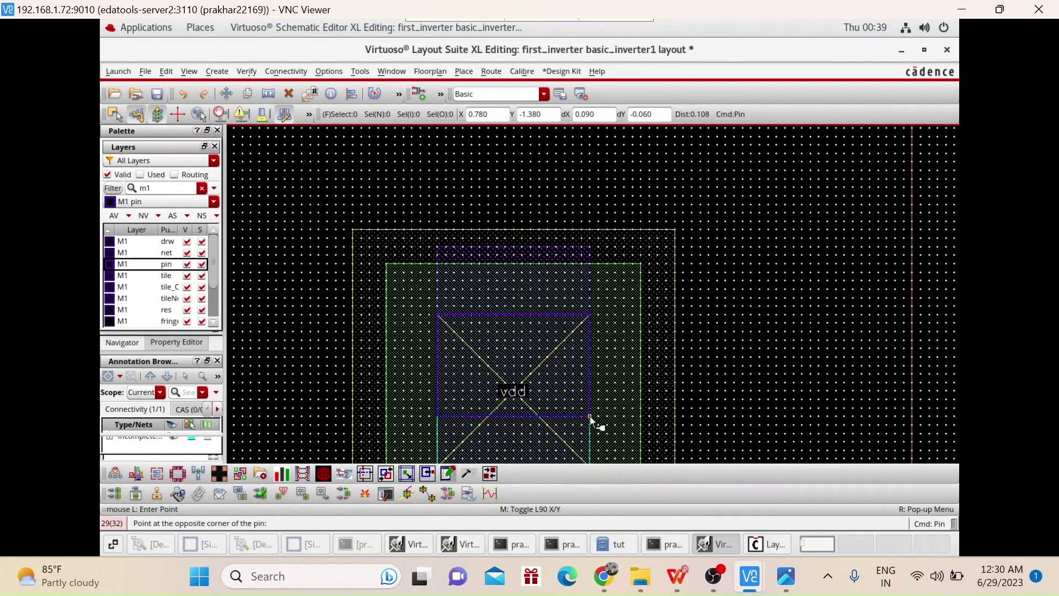
{"action": "scroll", "coordinate": [592, 420], "scroll_direction": "down", "scroll_amount": 2}
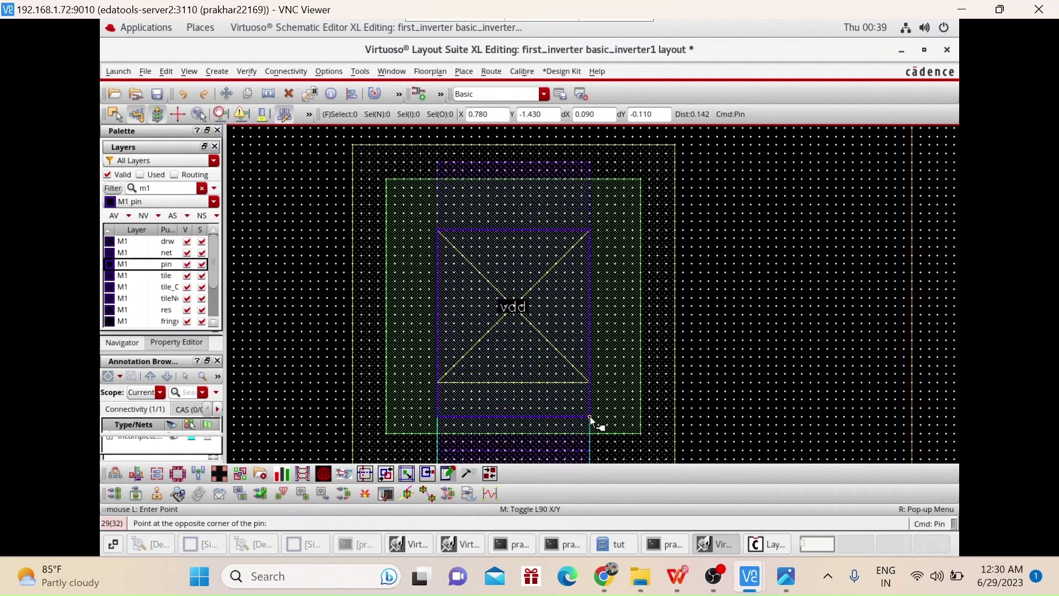
{"action": "left_click", "coordinate": [591, 383]}
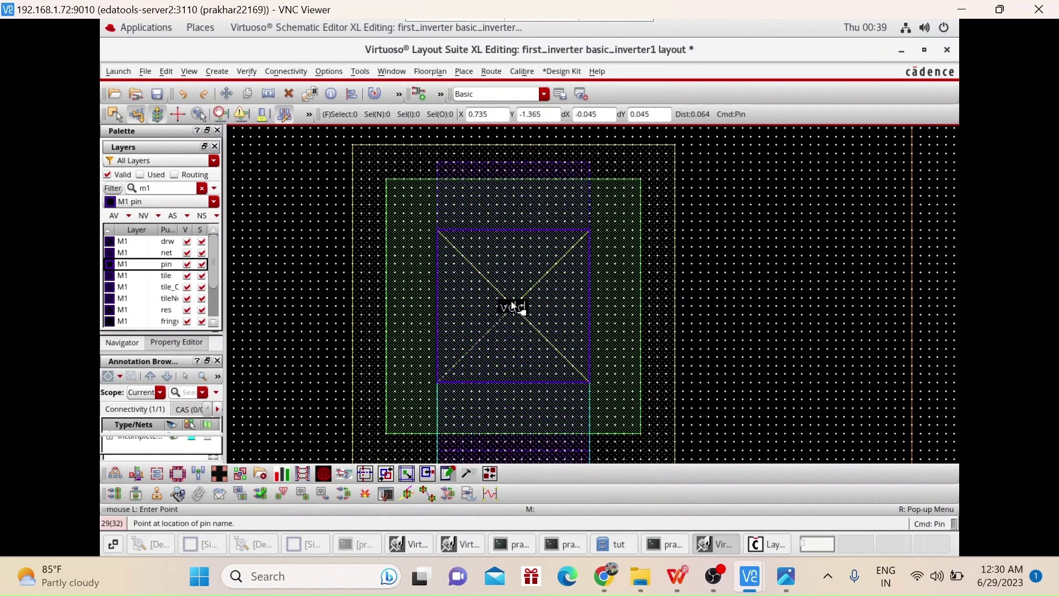
{"action": "left_click", "coordinate": [522, 310]}
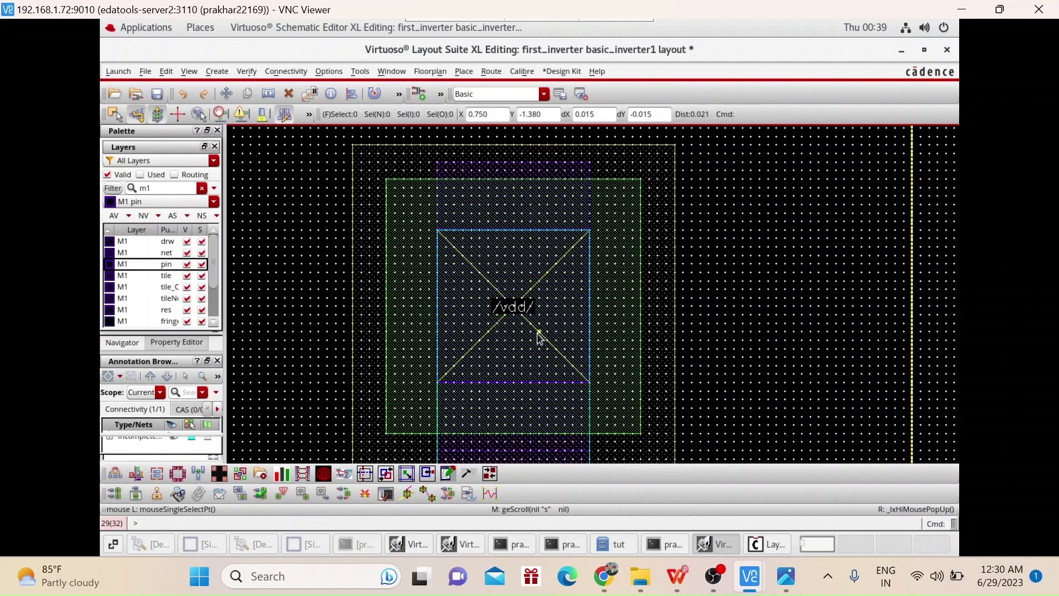
{"action": "scroll", "coordinate": [539, 333], "scroll_direction": "down", "scroll_amount": 4}
{"action": "scroll", "coordinate": [540, 338], "scroll_direction": "down", "scroll_amount": 8}
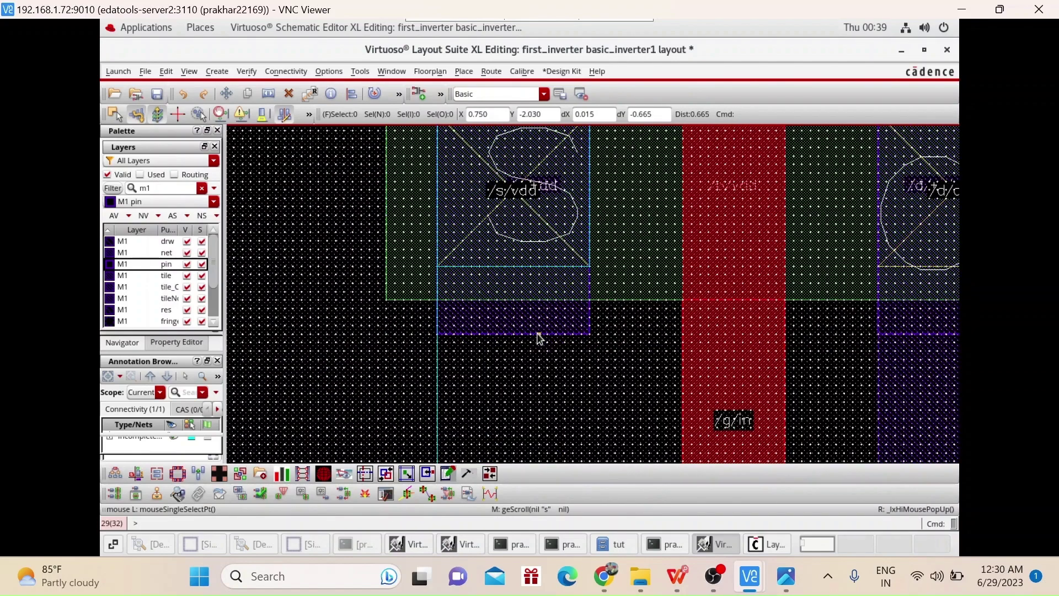
{"action": "scroll", "coordinate": [704, 360], "scroll_direction": "down", "scroll_amount": 8}
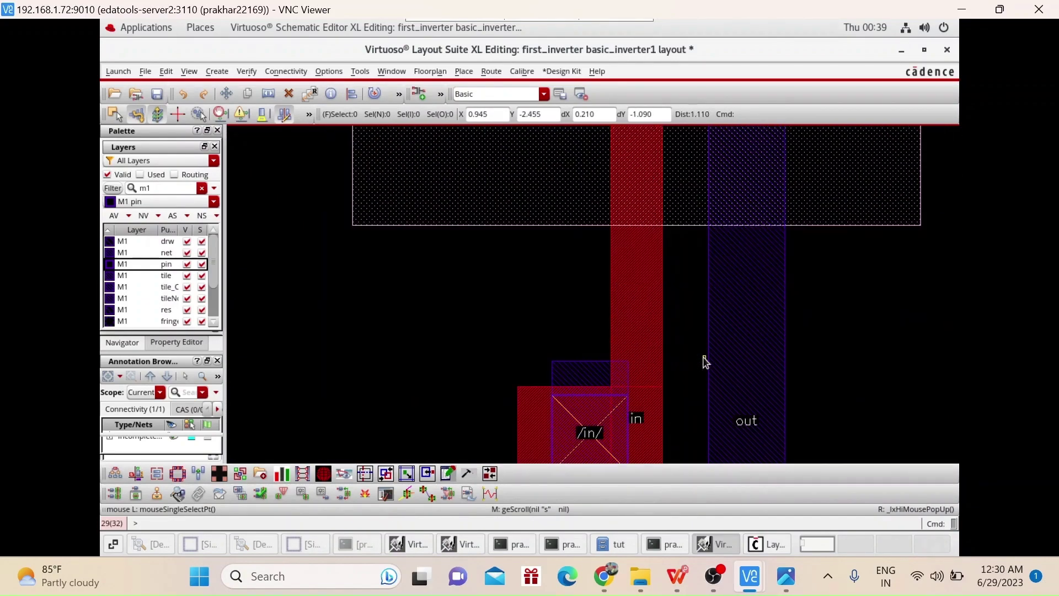
{"action": "scroll", "coordinate": [704, 361], "scroll_direction": "right", "scroll_amount": 4, "text": "shift"}
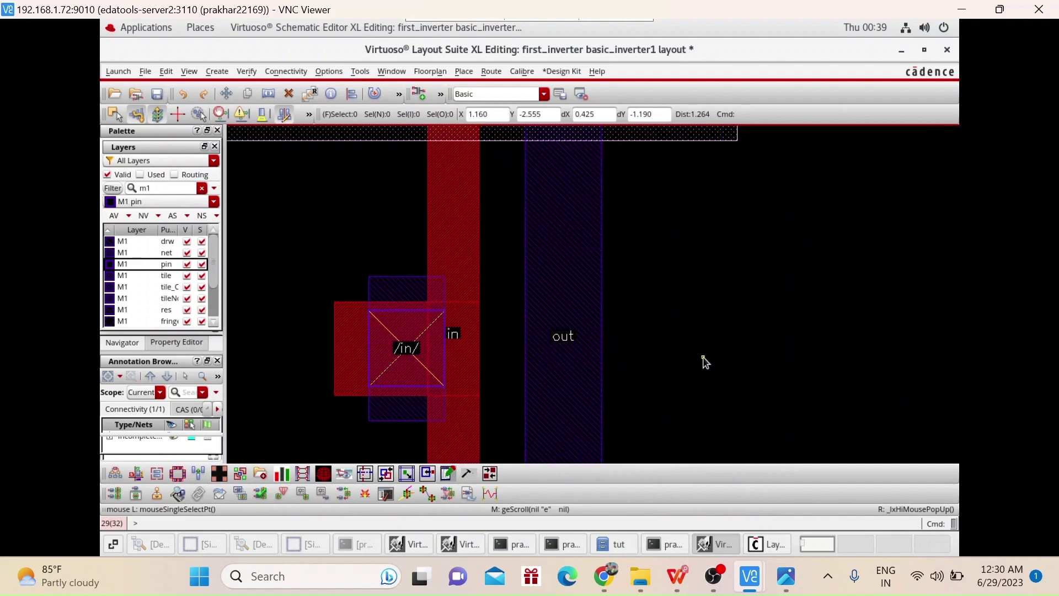
{"action": "left_click", "coordinate": [217, 71]}
{"action": "left_click", "coordinate": [237, 148]}
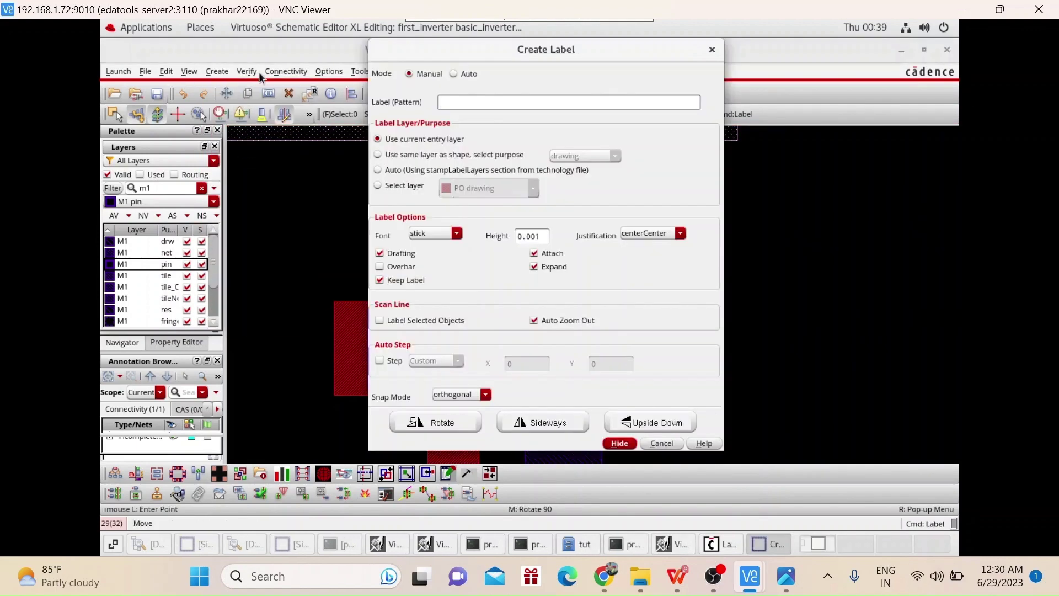
{"action": "left_click", "coordinate": [710, 56]}
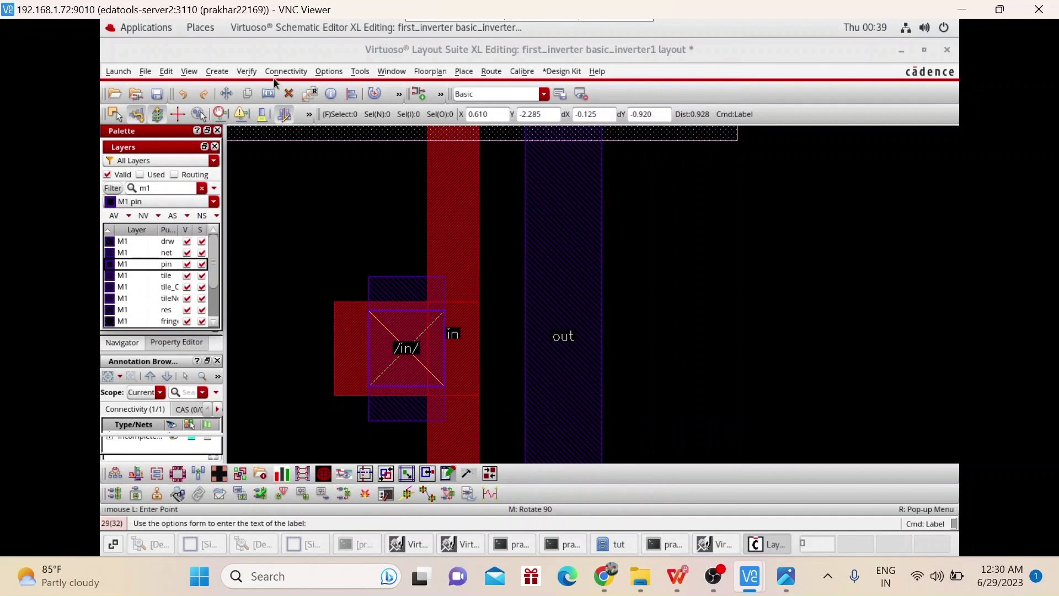
Step: Set up a pin on the M1 pin layer with terminal name out and I/O type output
{"action": "left_click", "coordinate": [227, 72]}
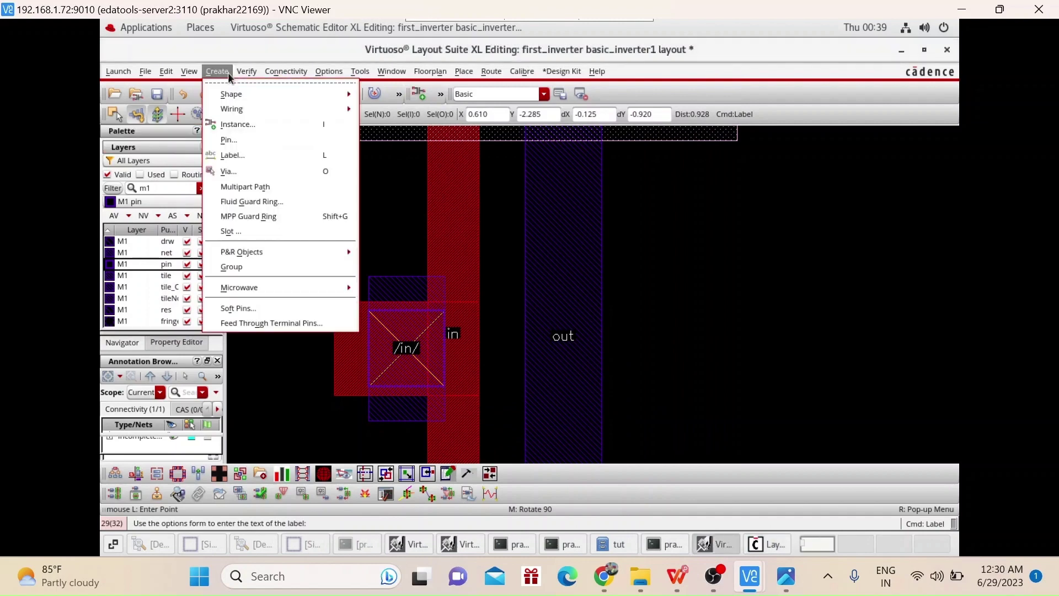
{"action": "left_click", "coordinate": [246, 140]}
{"action": "type", "text": "out"}
{"action": "left_click", "coordinate": [590, 282]}
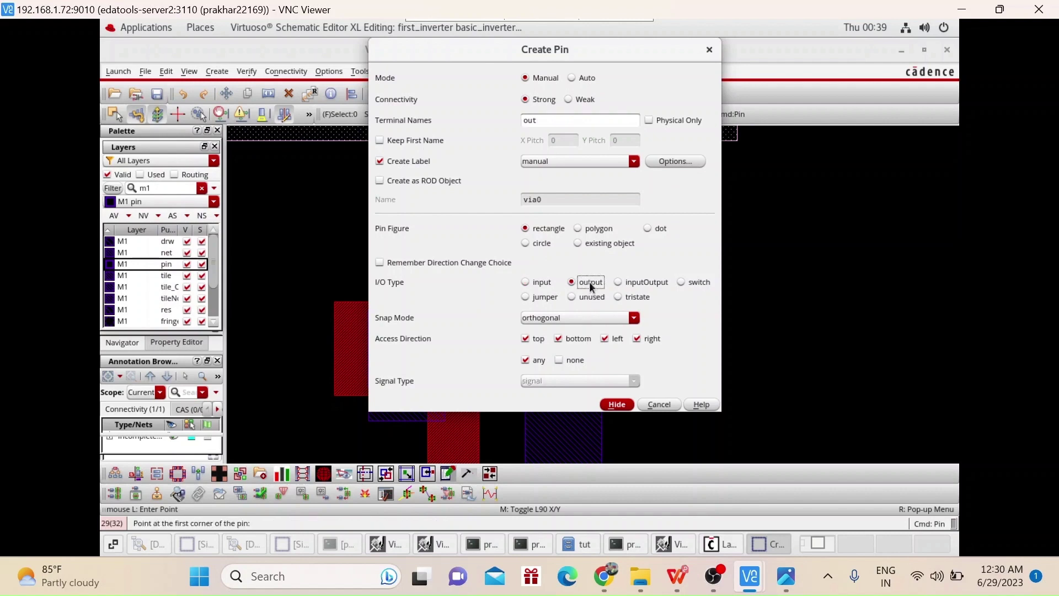
{"action": "left_click", "coordinate": [617, 404]}
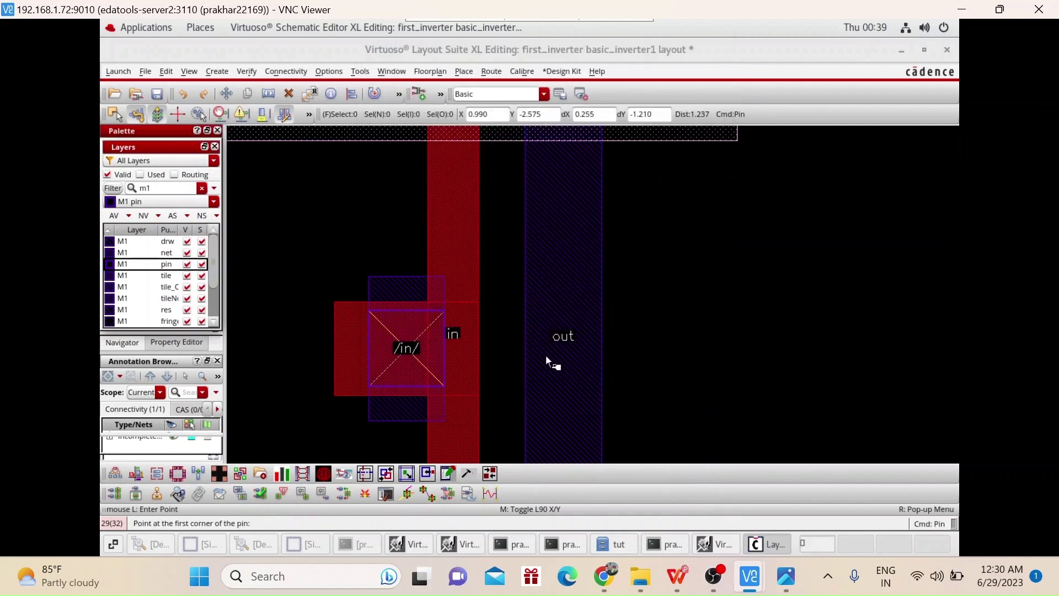
Step: Draw the out pin as a rectangle about 0.09 by 0.1 across the output M1 wire beside the in pin and place its label inside
{"action": "left_click", "coordinate": [525, 311]}
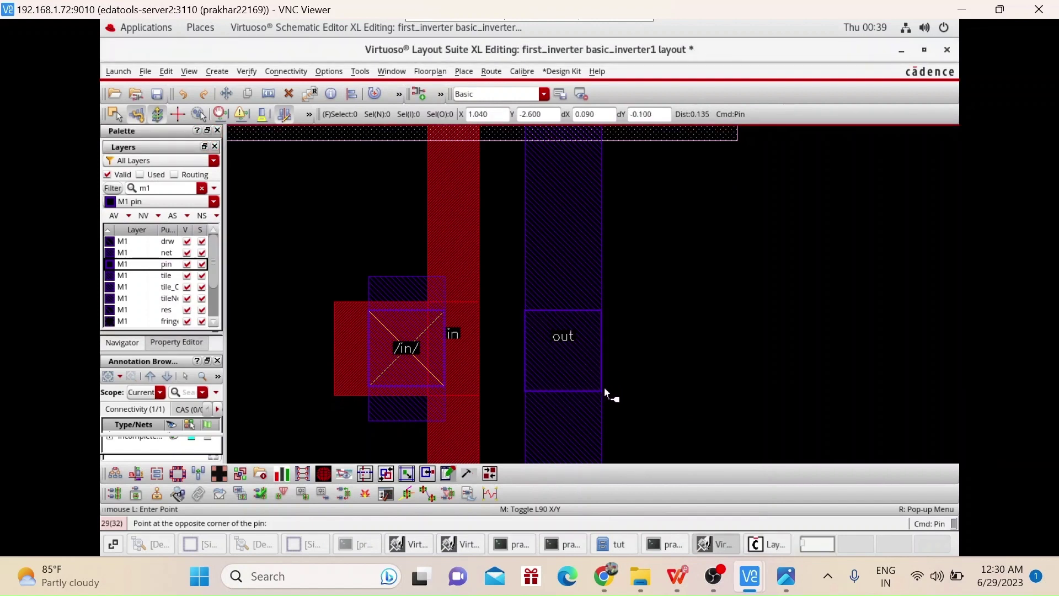
{"action": "left_click", "coordinate": [600, 390]}
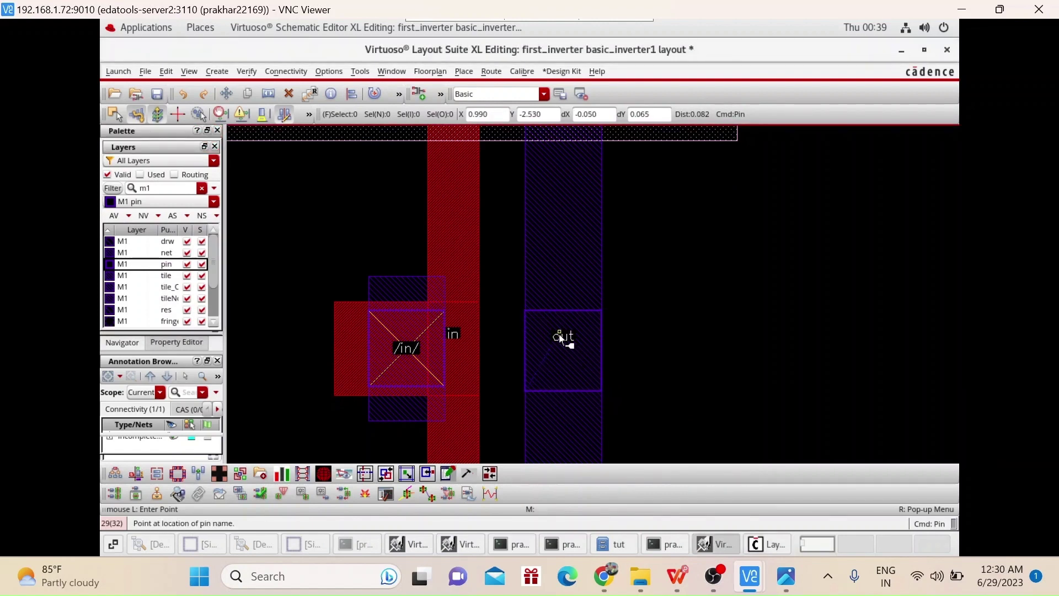
{"action": "left_click", "coordinate": [566, 346]}
{"action": "key", "text": "Escape"}
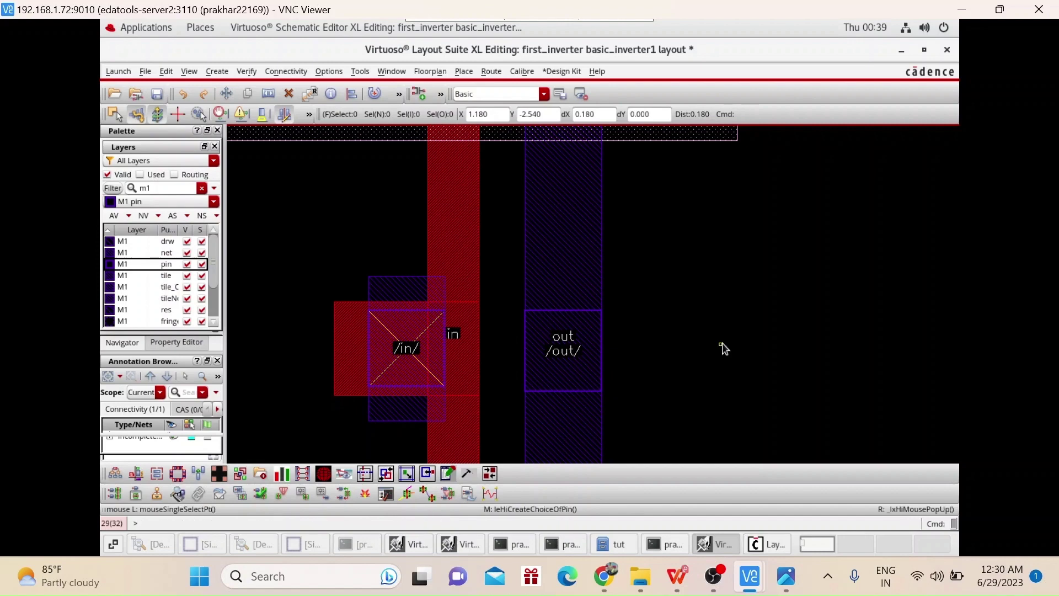
Step: Set up a pin on the M1 pin layer with terminal name ground and I/O type inputOutput for the lower tap via
{"action": "scroll", "coordinate": [624, 376], "scroll_direction": "down", "scroll_amount": 5}
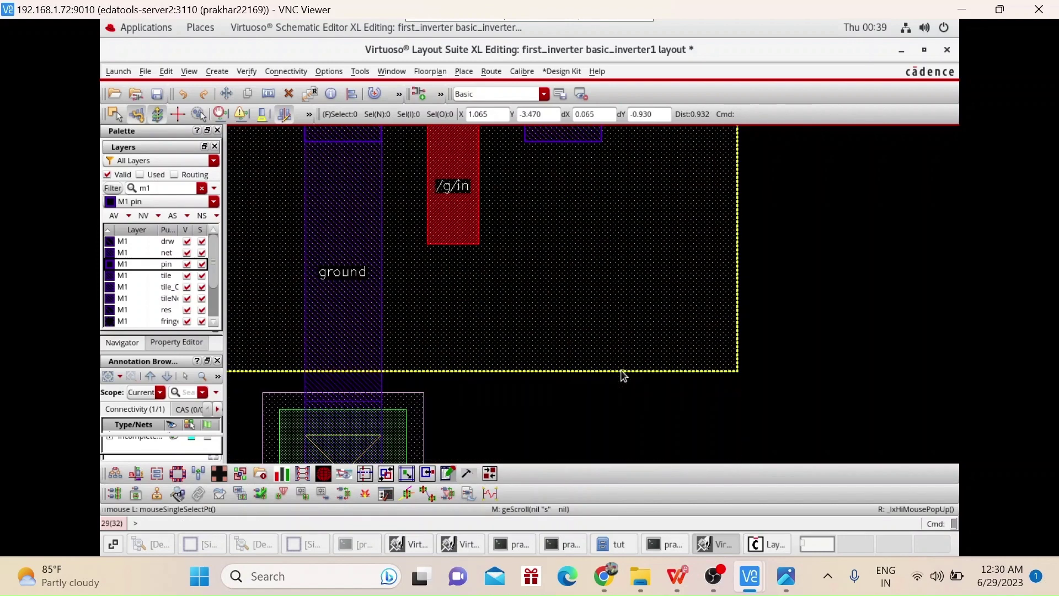
{"action": "scroll", "coordinate": [620, 373], "scroll_direction": "left", "scroll_amount": 3, "text": "shift"}
{"action": "scroll", "coordinate": [620, 373], "scroll_direction": "down", "scroll_amount": 2}
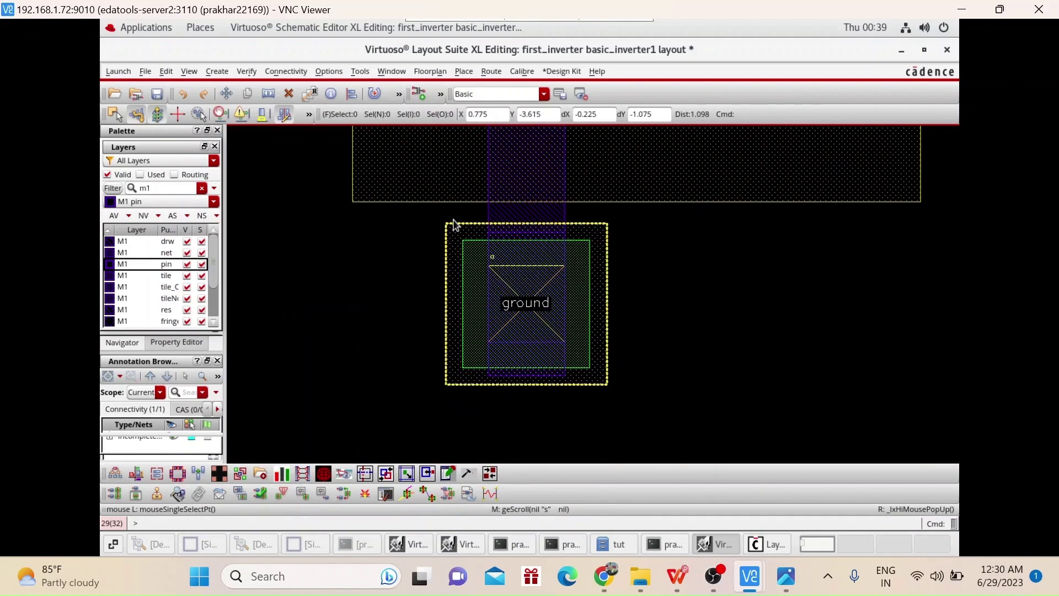
{"action": "left_click", "coordinate": [227, 71]}
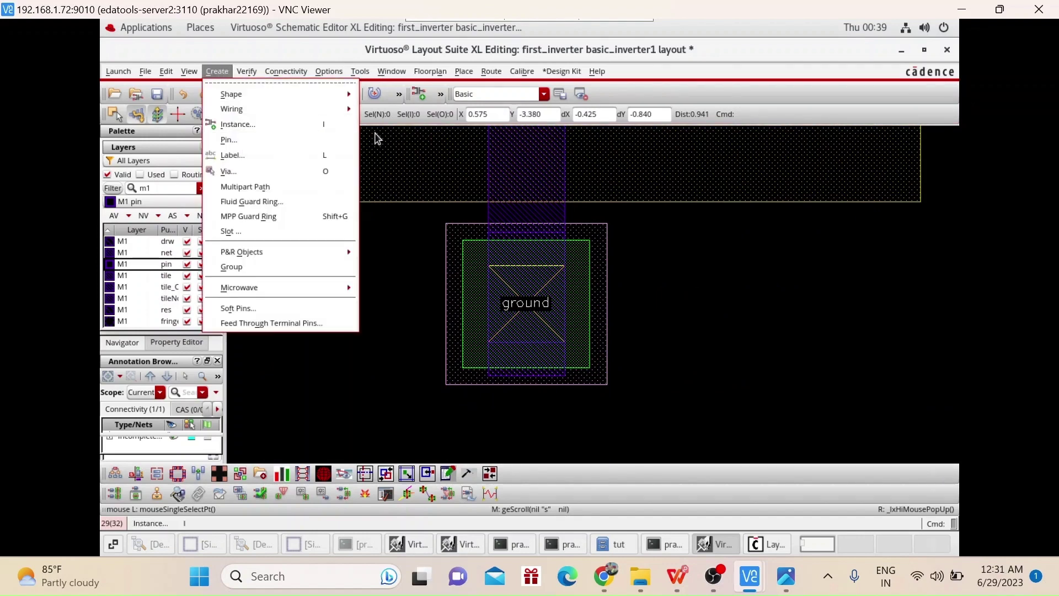
{"action": "left_click", "coordinate": [261, 142]}
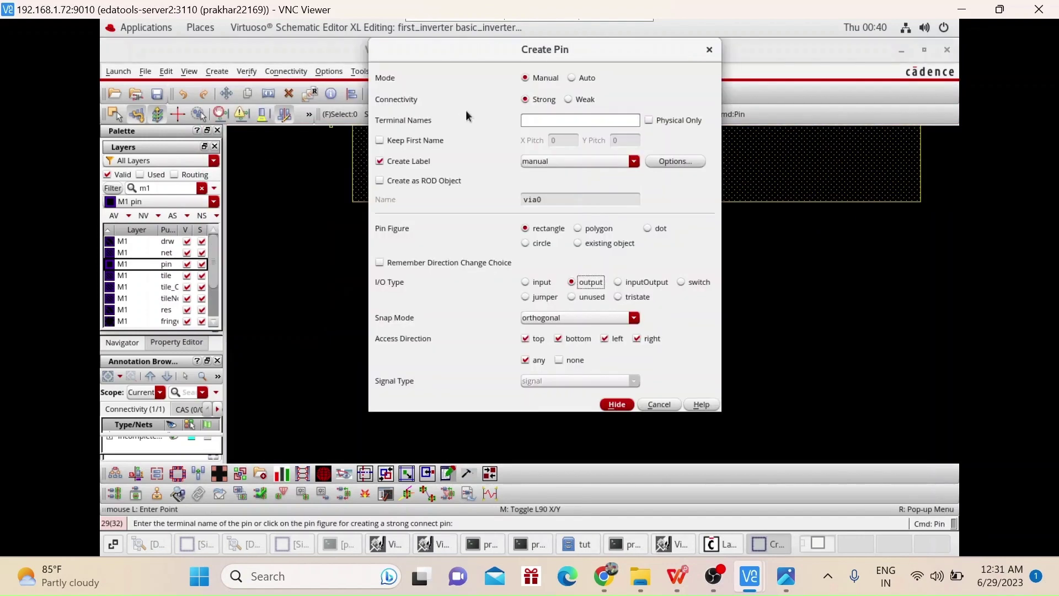
{"action": "left_click", "coordinate": [539, 119]}
{"action": "type", "text": "ground"}
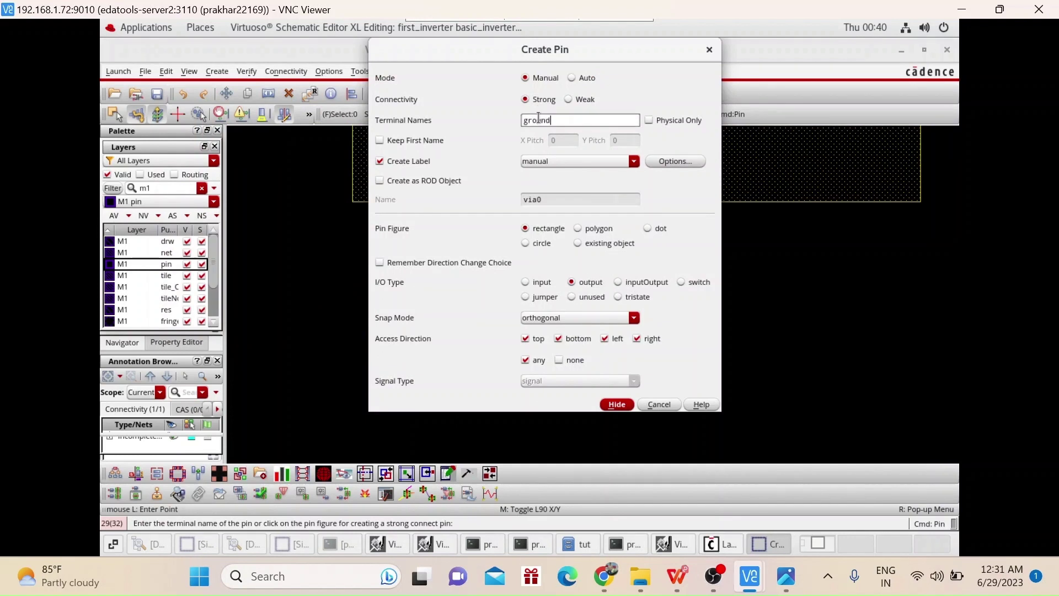
{"action": "left_click", "coordinate": [639, 284]}
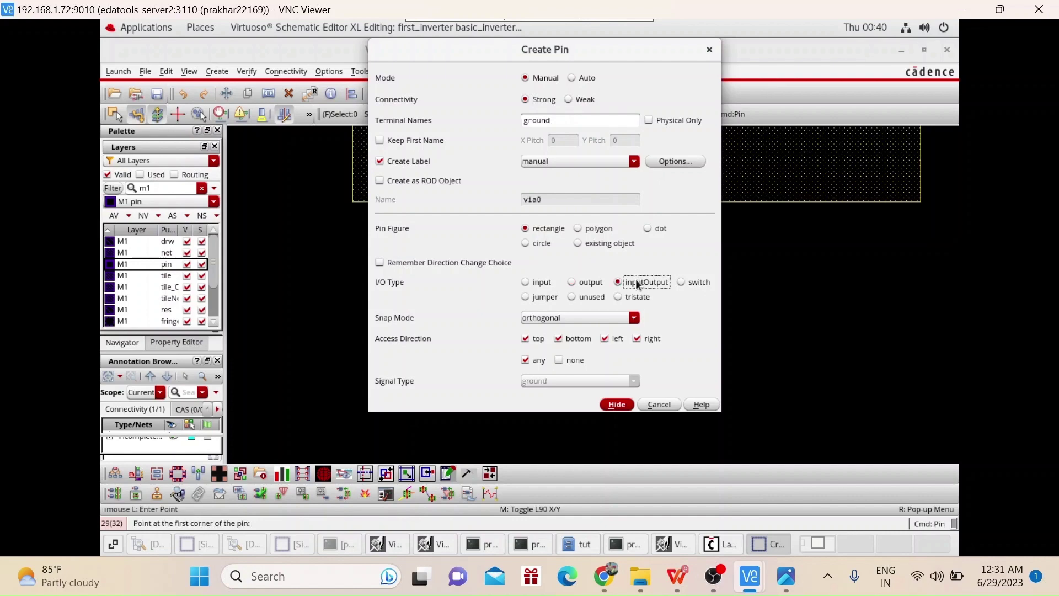
{"action": "left_click", "coordinate": [613, 407]}
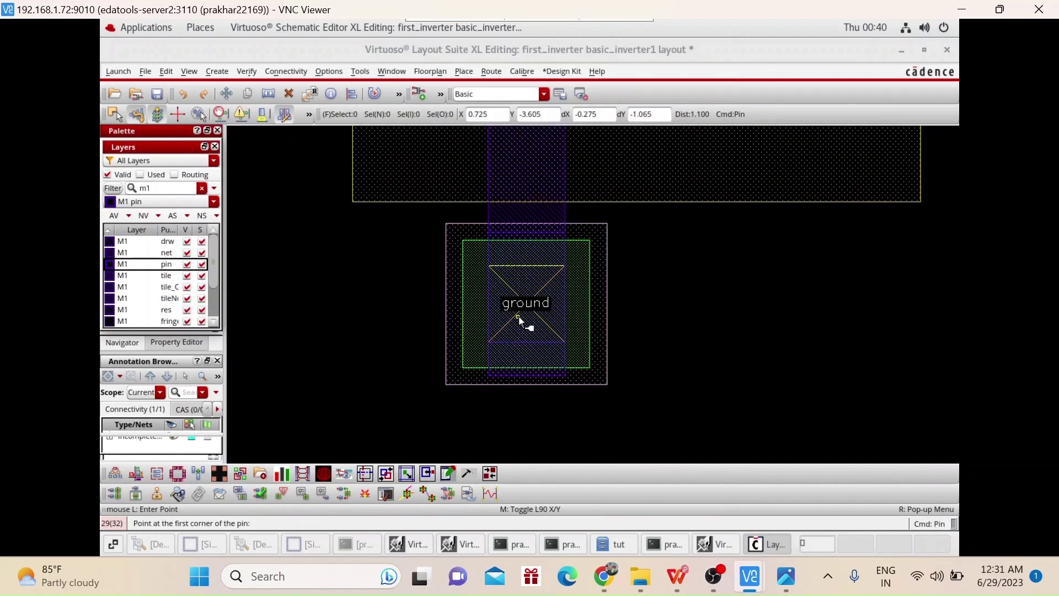
Step: Draw the ground pin as a rectangle about 0.09 by 0.09 over the lower tap via's contact and place its label at the centre
{"action": "scroll", "coordinate": [489, 267], "scroll_direction": "up", "scroll_amount": 2}
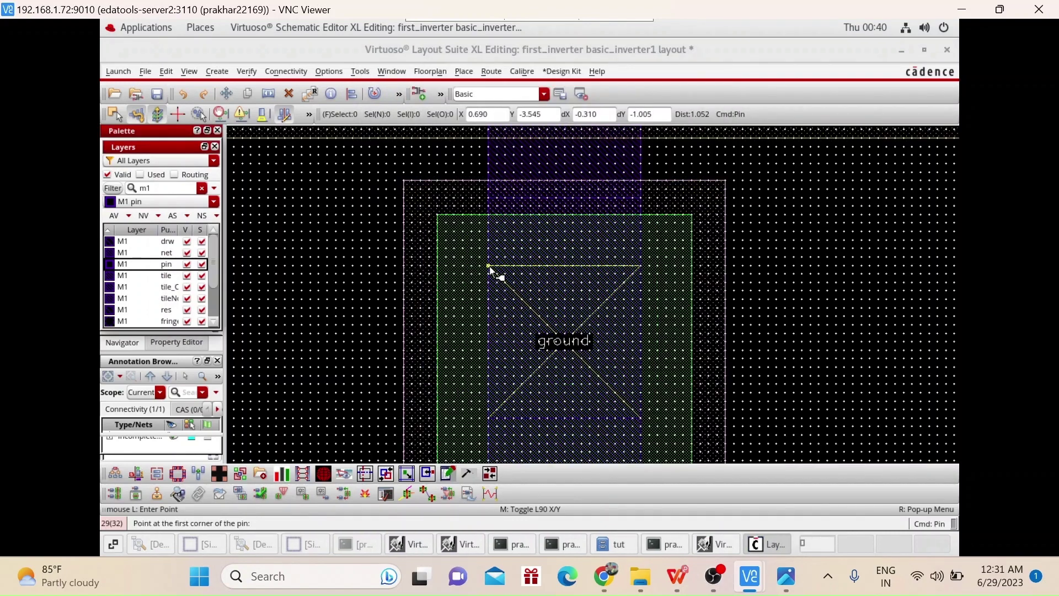
{"action": "left_click", "coordinate": [489, 268]}
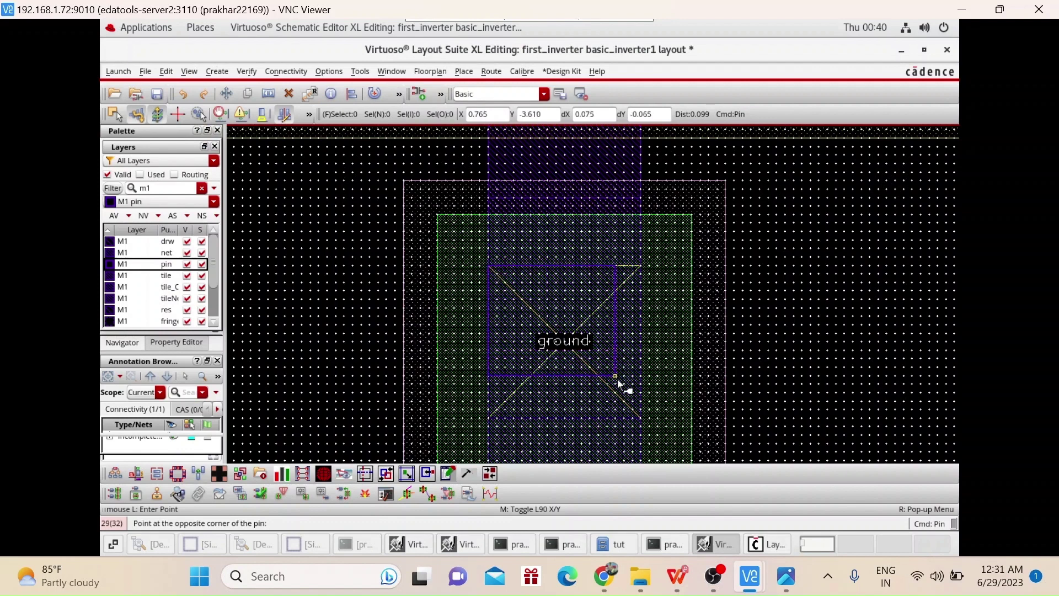
{"action": "left_click", "coordinate": [640, 419]}
{"action": "left_click", "coordinate": [576, 354]}
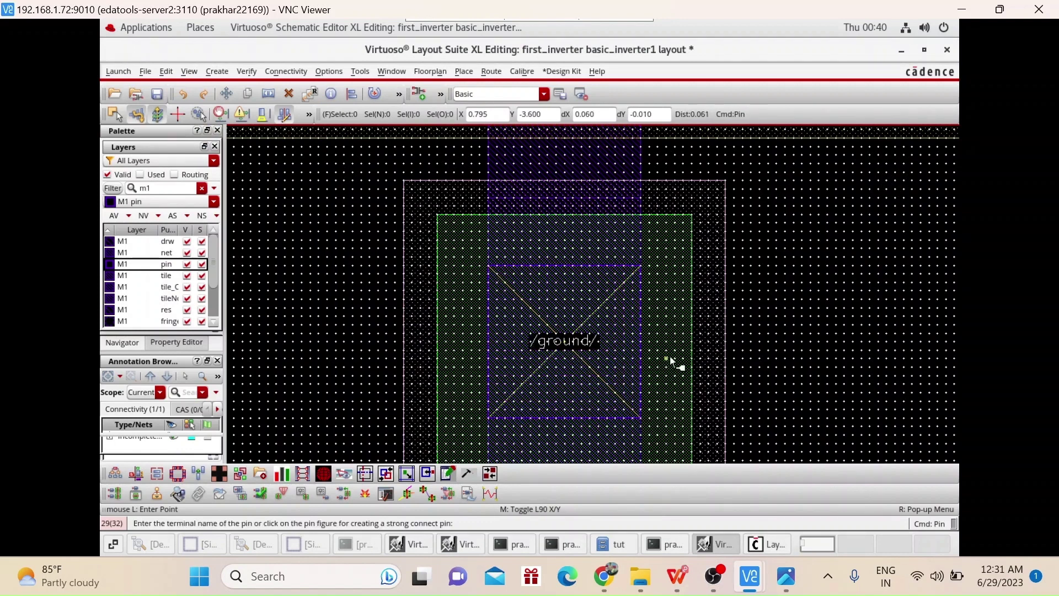
{"action": "key", "text": "Escape"}
Step: Review the finished inverter layout and open Calibre nmDRC for it with the Run DK DRC option
{"action": "scroll", "coordinate": [640, 353], "scroll_direction": "down", "scroll_amount": 4, "text": "ctrl"}
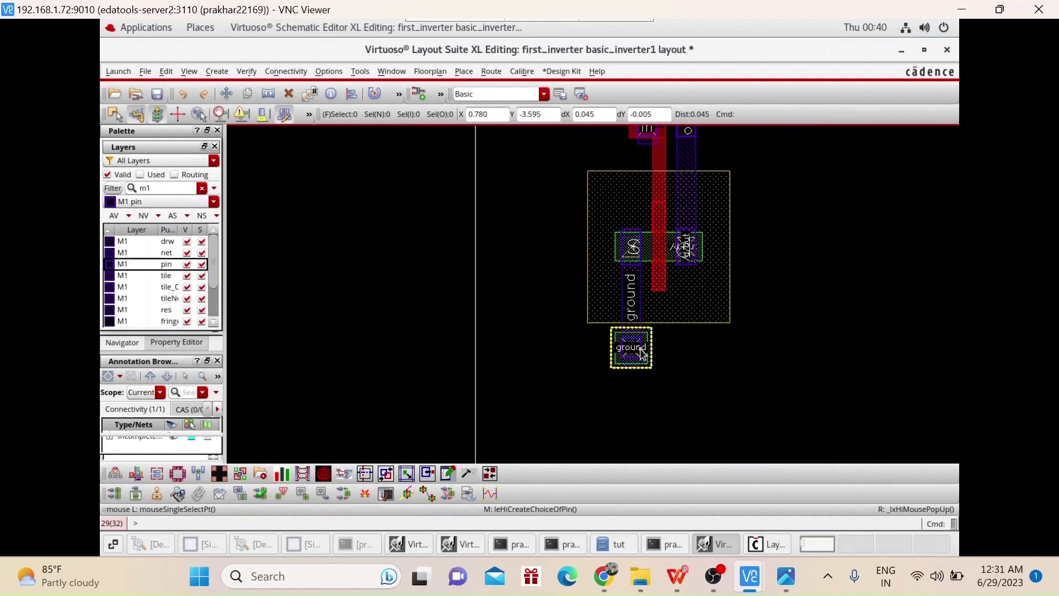
{"action": "scroll", "coordinate": [668, 248], "scroll_direction": "up", "scroll_amount": 3}
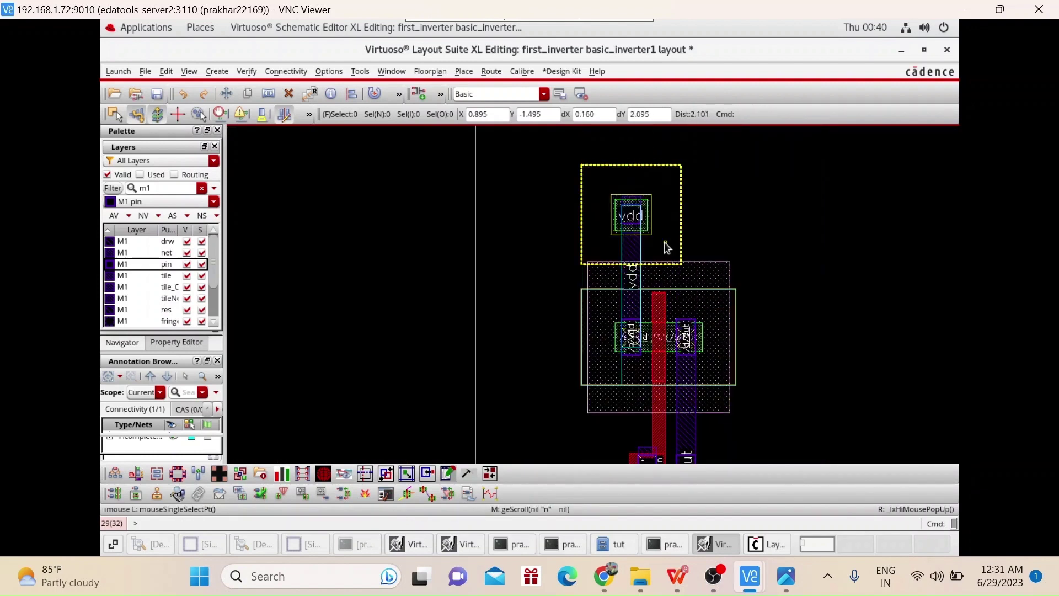
{"action": "scroll", "coordinate": [667, 248], "scroll_direction": "down", "scroll_amount": 2}
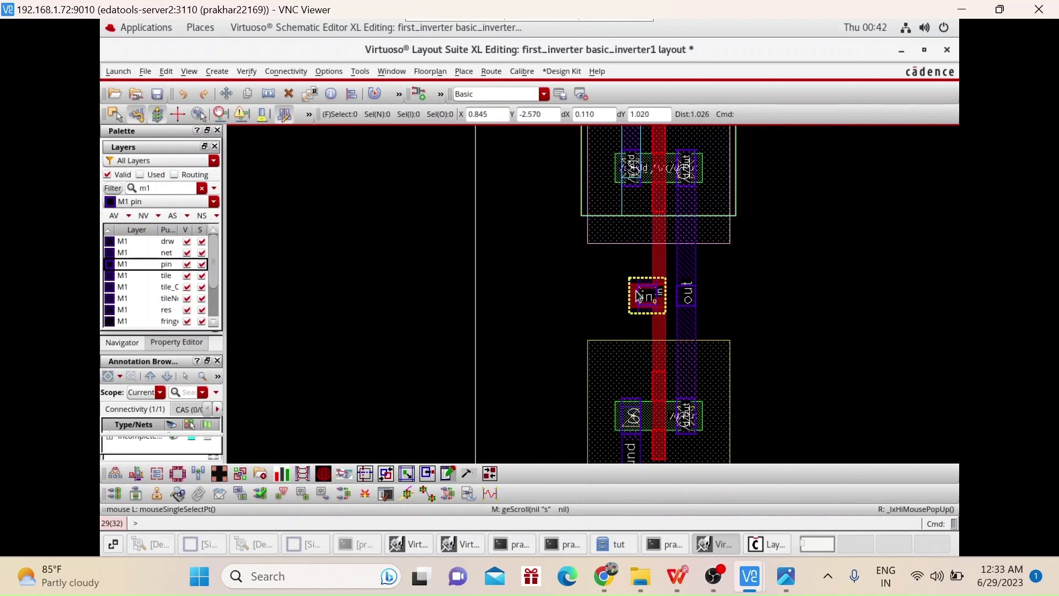
{"action": "scroll", "coordinate": [635, 293], "scroll_direction": "up", "scroll_amount": 3}
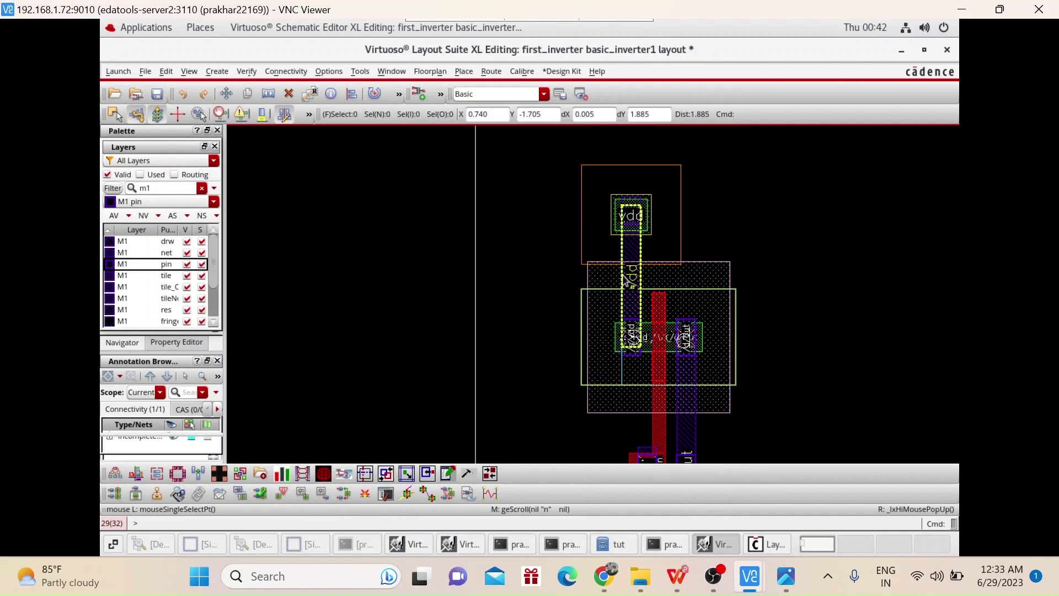
{"action": "left_click", "coordinate": [521, 71]}
{"action": "left_click", "coordinate": [530, 95]}
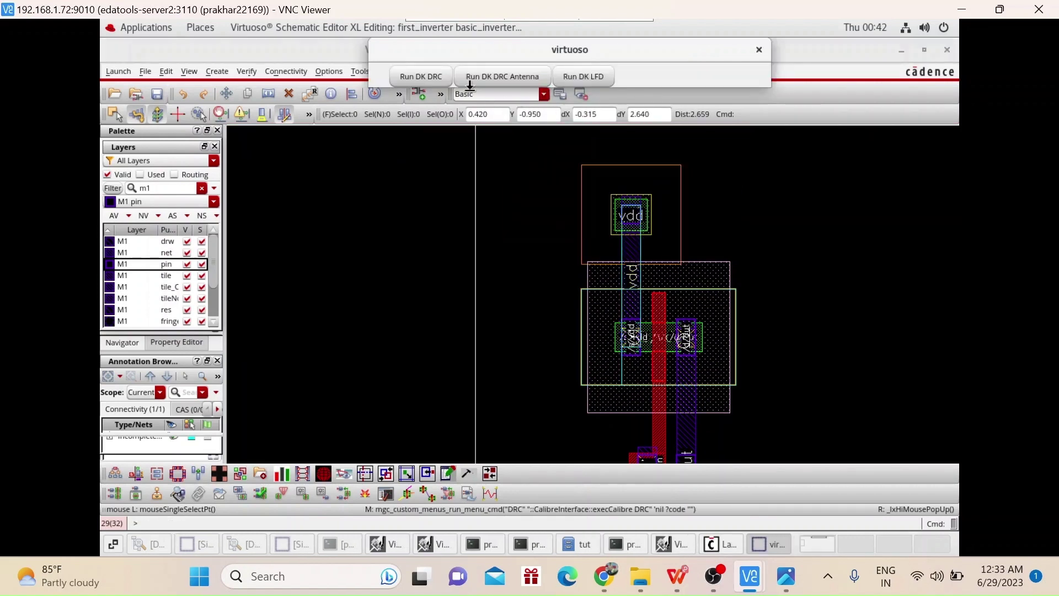
{"action": "left_click", "coordinate": [425, 82]}
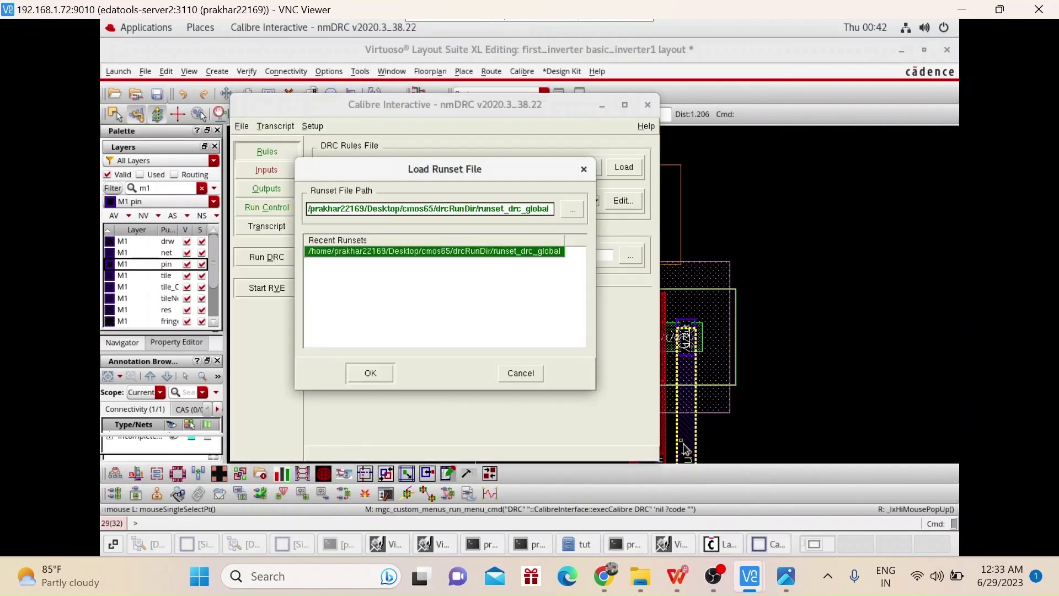
Step: Load the runset_drc_global runset and run DRC on basic_inverter1, overwriting the exported layout file and saving the modified cell
{"action": "left_click", "coordinate": [366, 373]}
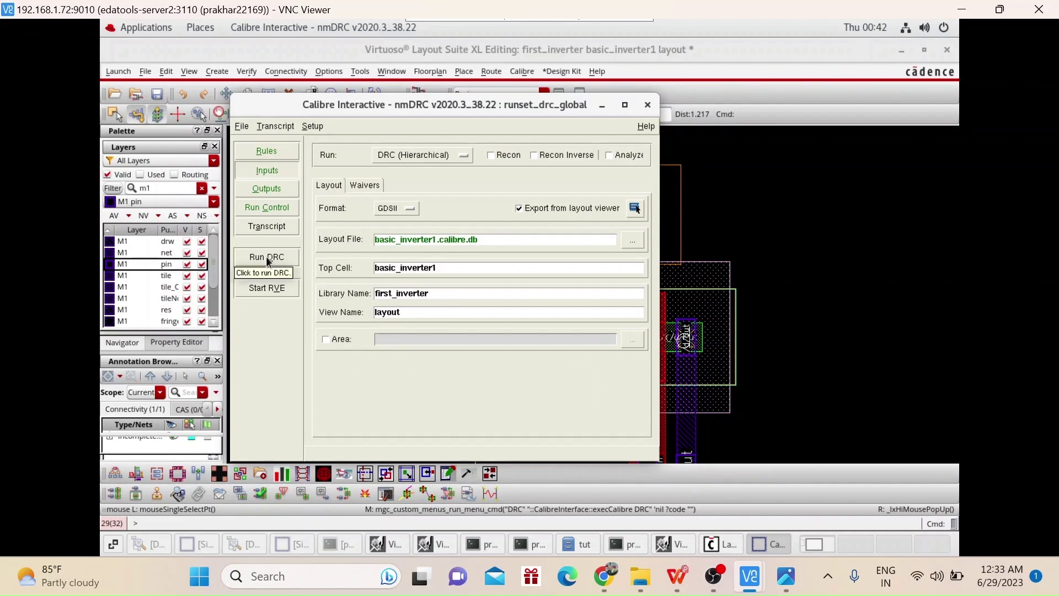
{"action": "left_click", "coordinate": [278, 148]}
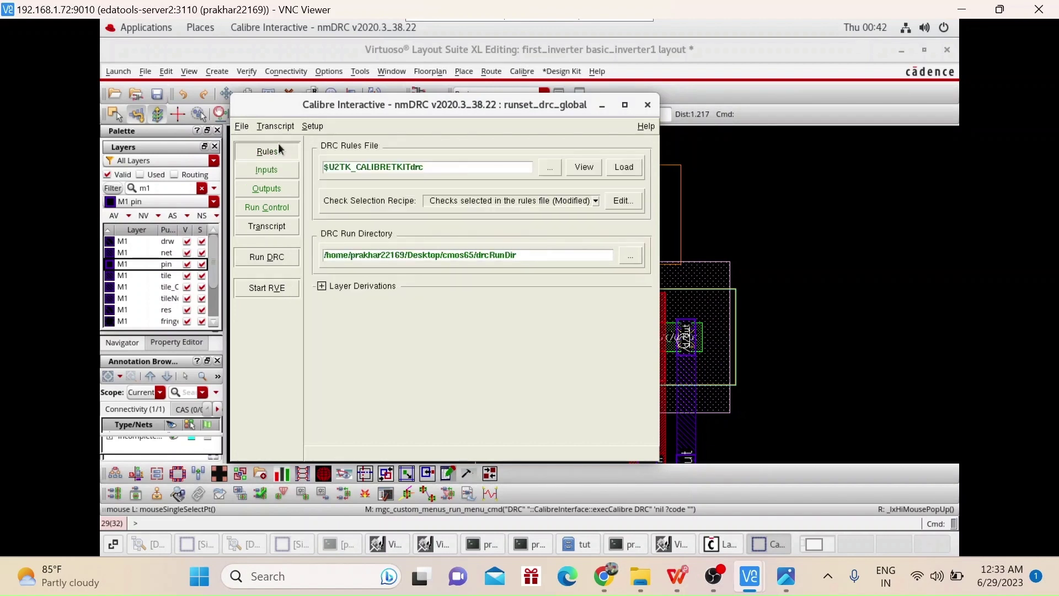
{"action": "left_click_drag", "start_coordinate": [407, 254], "coordinate": [351, 255]}
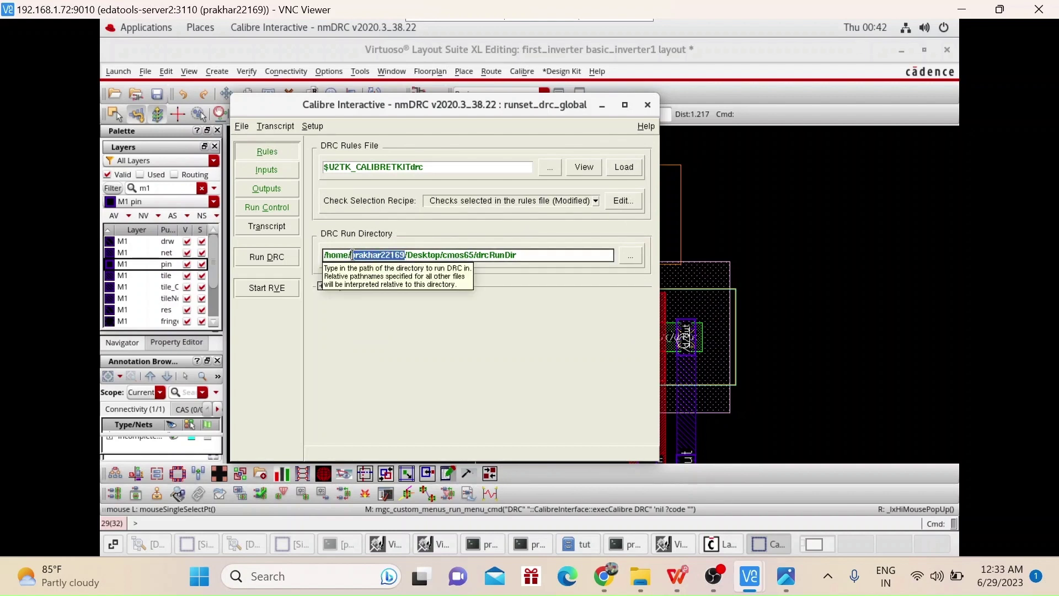
{"action": "left_click", "coordinate": [276, 258]}
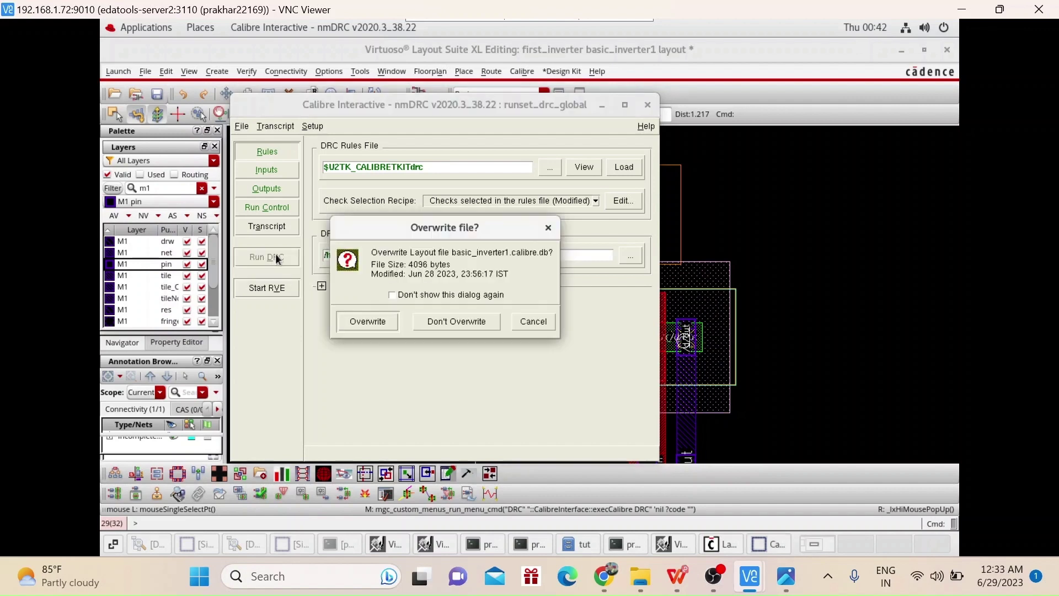
{"action": "left_click", "coordinate": [367, 319]}
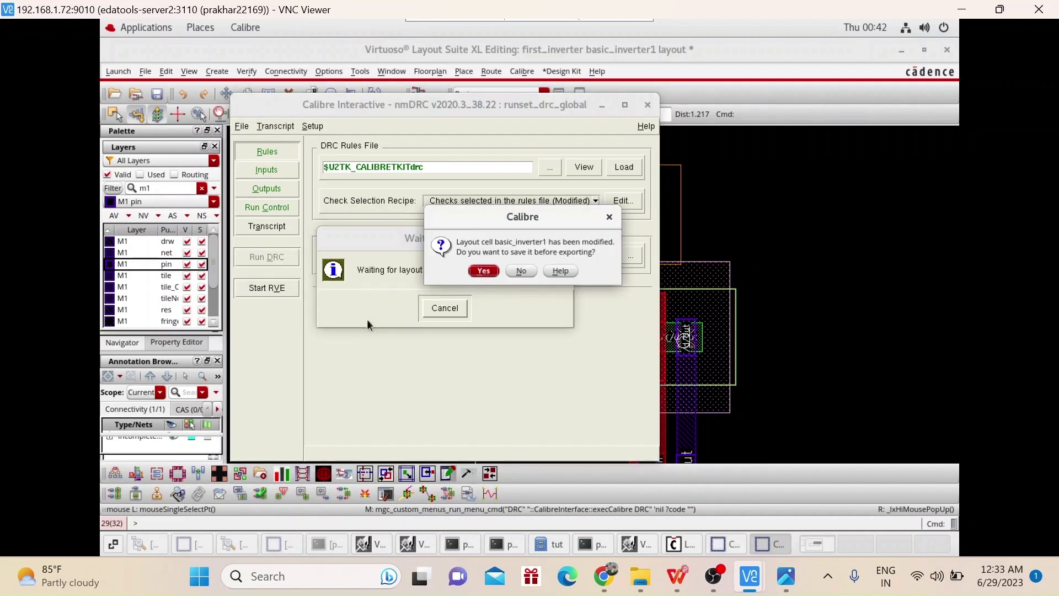
{"action": "left_click", "coordinate": [481, 276]}
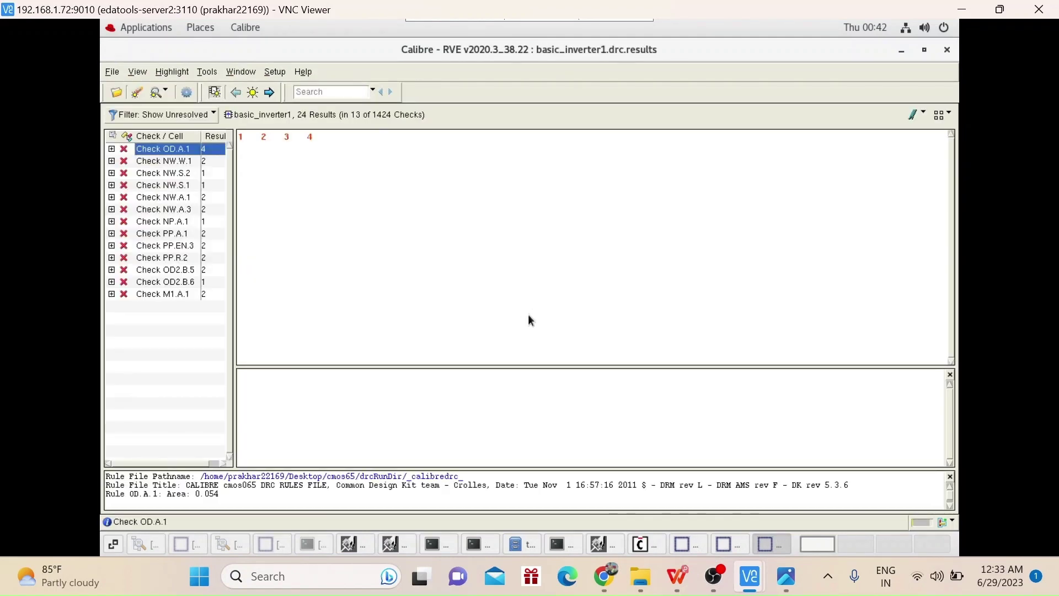
Step: Clear the DRC summary and nmDRC windows out of the way and highlight the first OD.A.1 result in the layout
{"action": "left_click", "coordinate": [926, 51]}
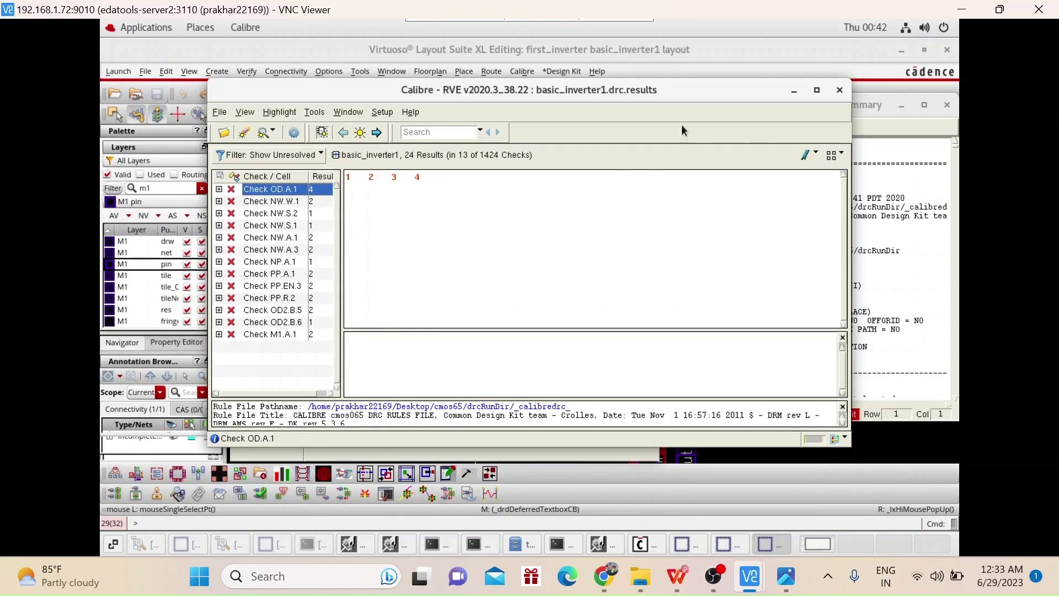
{"action": "left_click", "coordinate": [889, 112]}
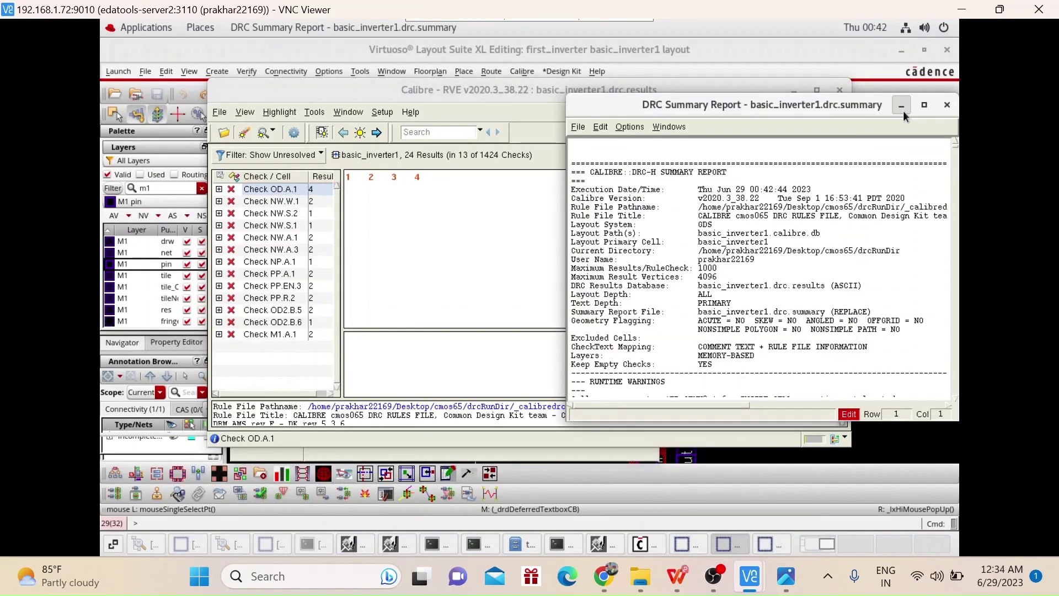
{"action": "left_click", "coordinate": [903, 107]}
{"action": "left_click_drag", "start_coordinate": [678, 91], "coordinate": [674, 191]}
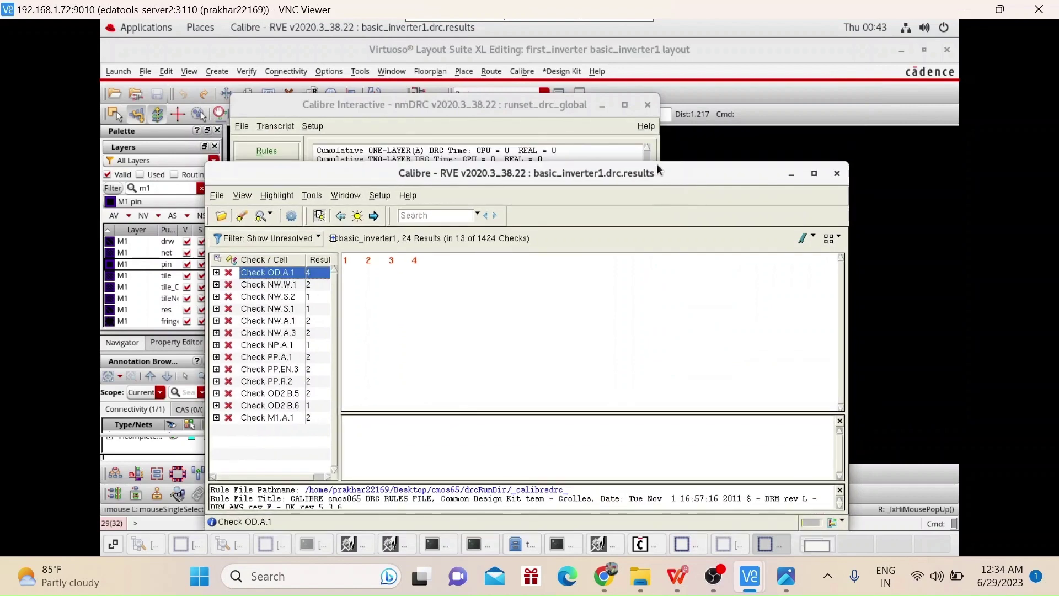
{"action": "left_click", "coordinate": [573, 106]}
{"action": "left_click", "coordinate": [603, 106]}
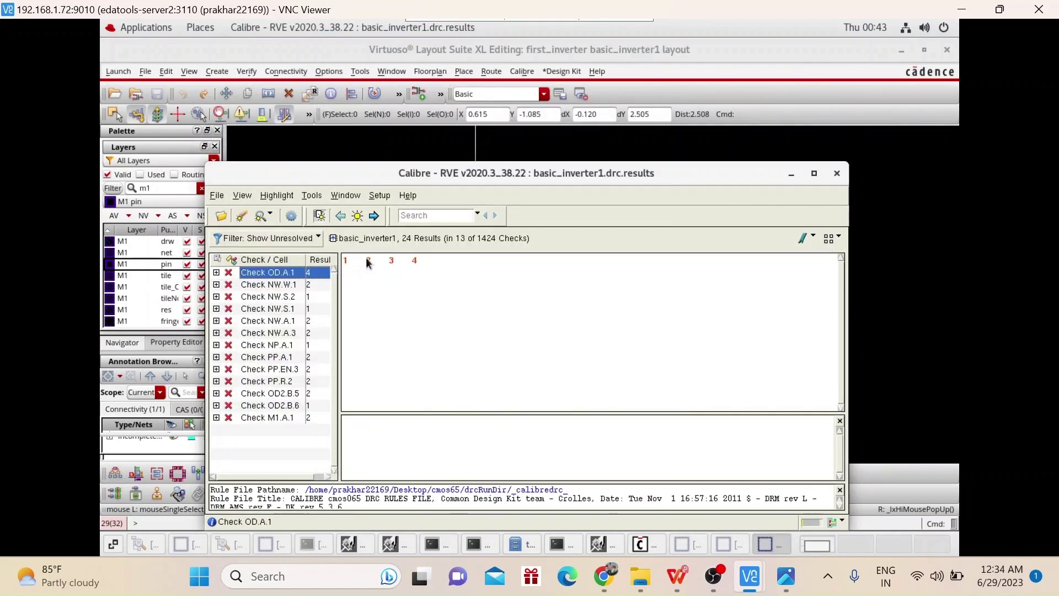
{"action": "left_click", "coordinate": [347, 263]}
{"action": "left_click", "coordinate": [346, 259]}
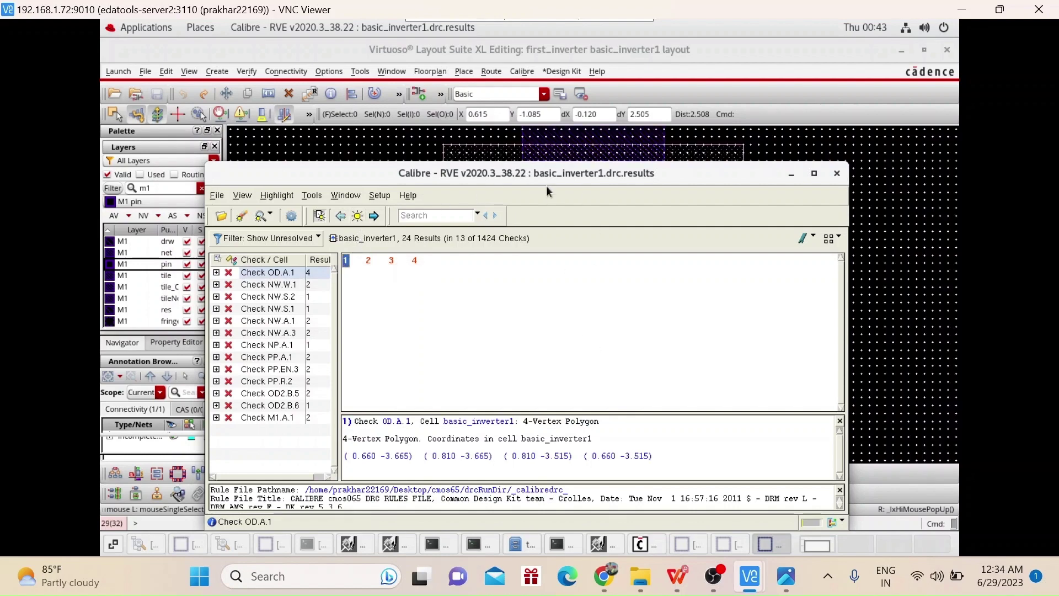
Step: Locate the highlighted OD.A.1 result in the layout, read its rule text and close the DRC results window
{"action": "left_click_drag", "start_coordinate": [546, 178], "coordinate": [540, 385]}
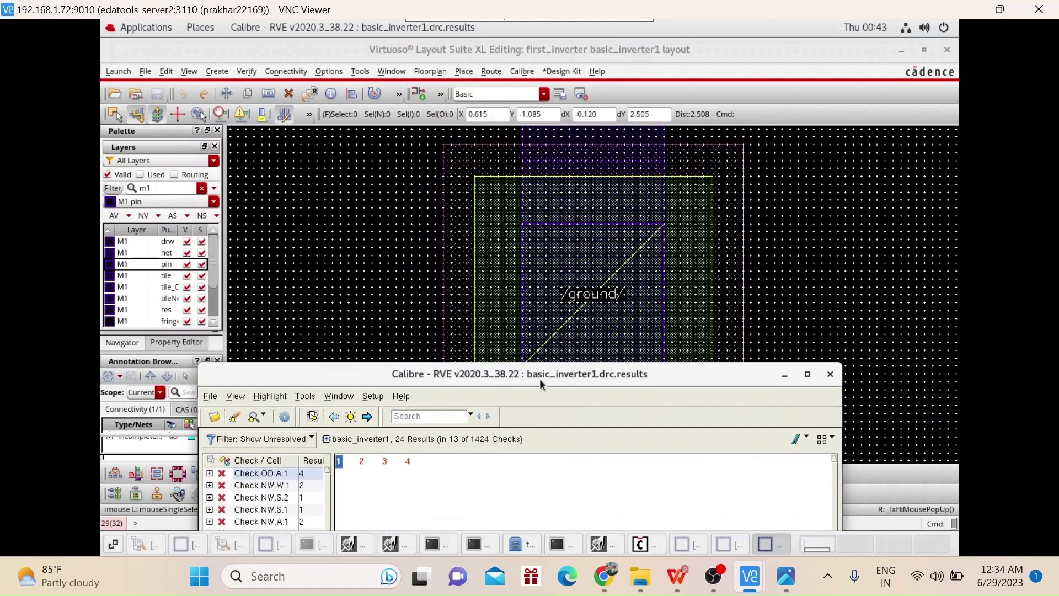
{"action": "left_click_drag", "start_coordinate": [604, 374], "coordinate": [605, 188]}
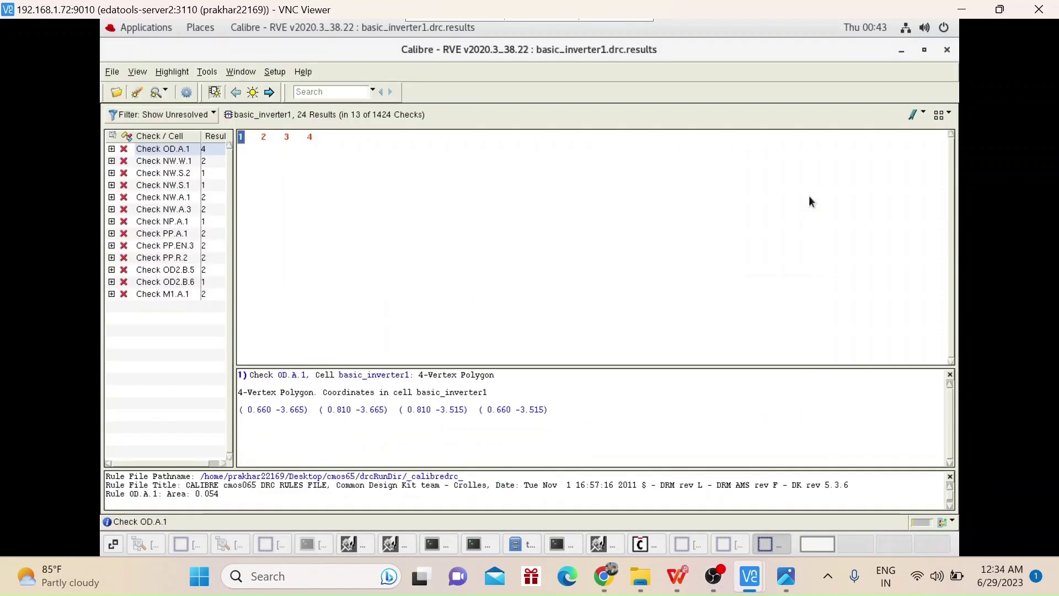
{"action": "left_click", "coordinate": [812, 190]}
{"action": "left_click_drag", "start_coordinate": [227, 498], "coordinate": [105, 497]}
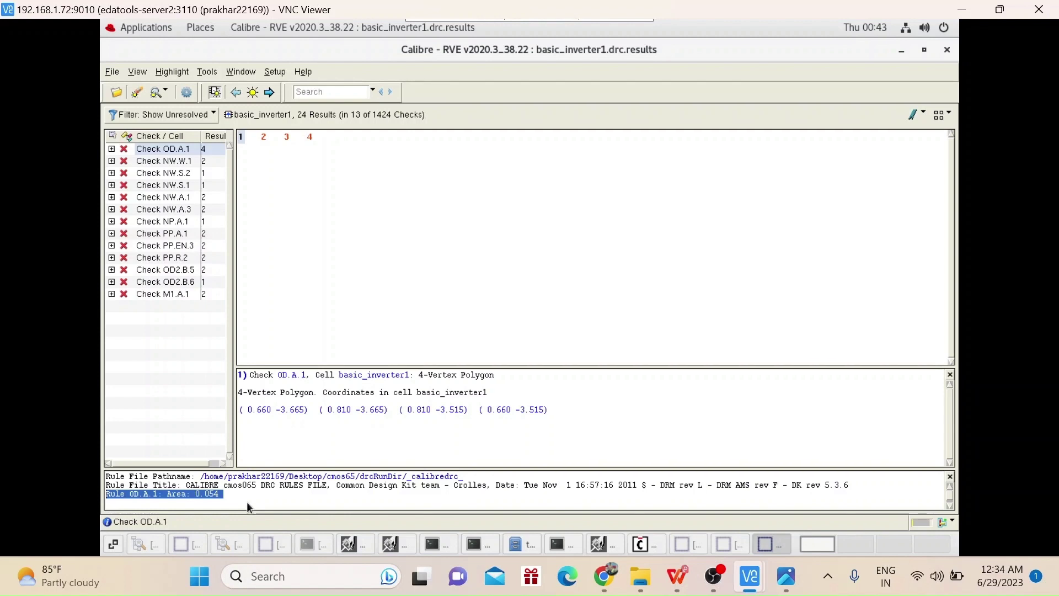
{"action": "left_click", "coordinate": [230, 499]}
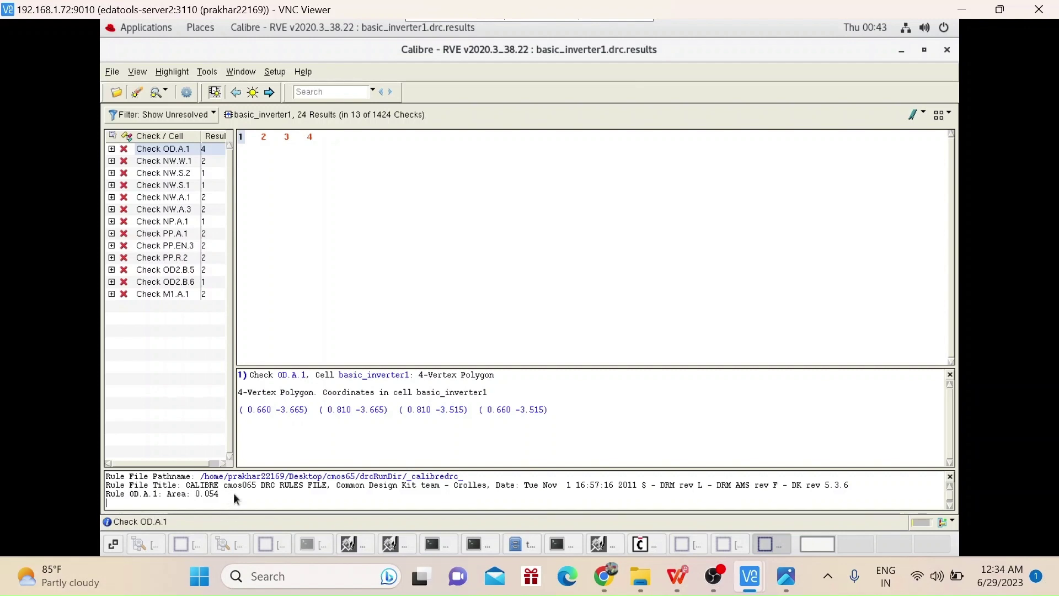
{"action": "left_click", "coordinate": [925, 49]}
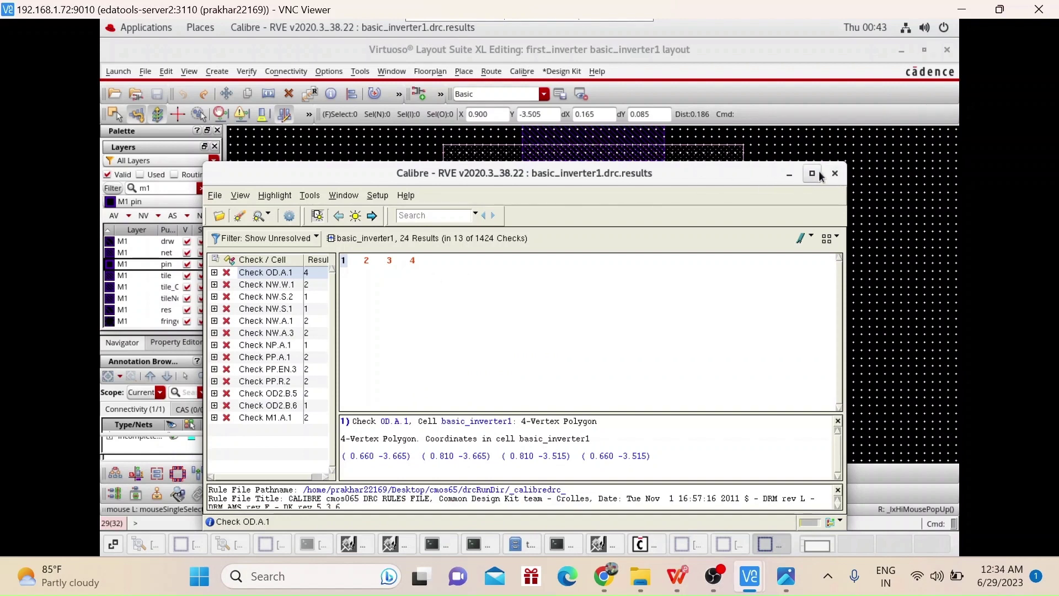
{"action": "left_click", "coordinate": [837, 174]}
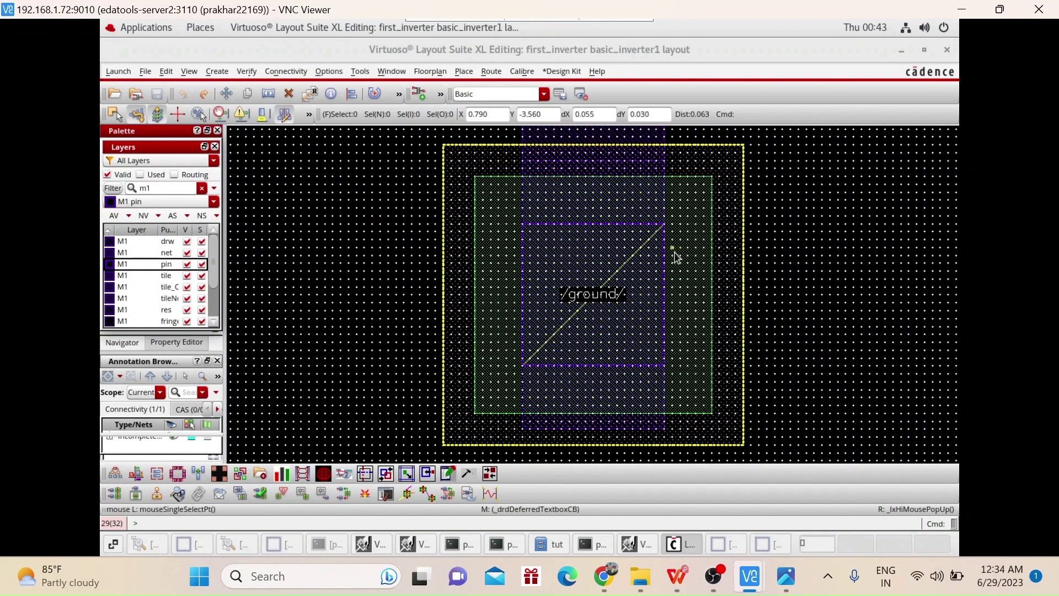
Step: Flatten the lower ground tap via by one level with Pcells, Vias and Labels included
{"action": "scroll", "coordinate": [635, 316], "scroll_direction": "down", "scroll_amount": 1, "text": "ctrl"}
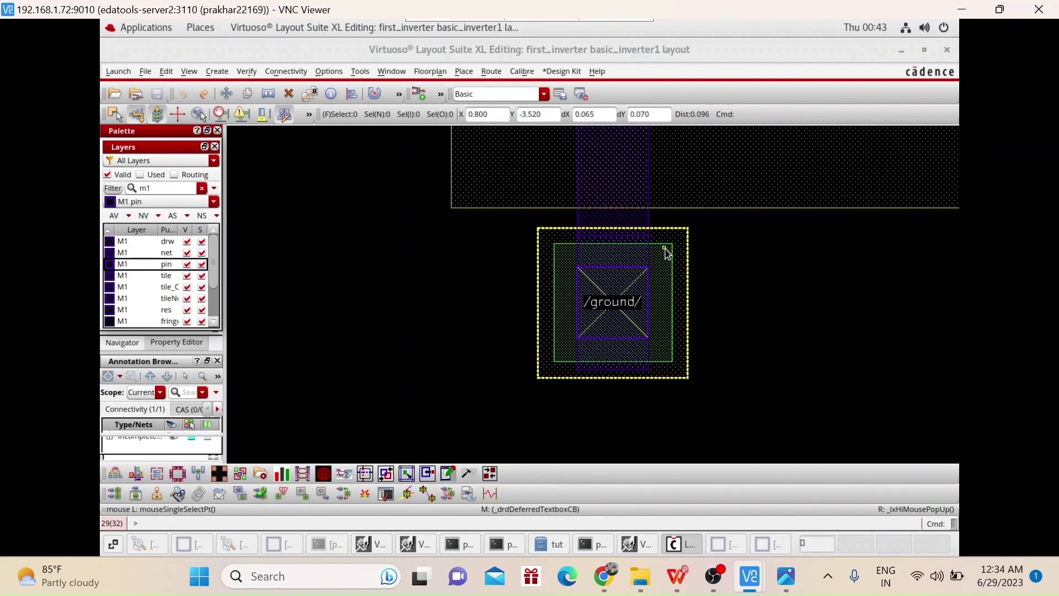
{"action": "left_click", "coordinate": [541, 325]}
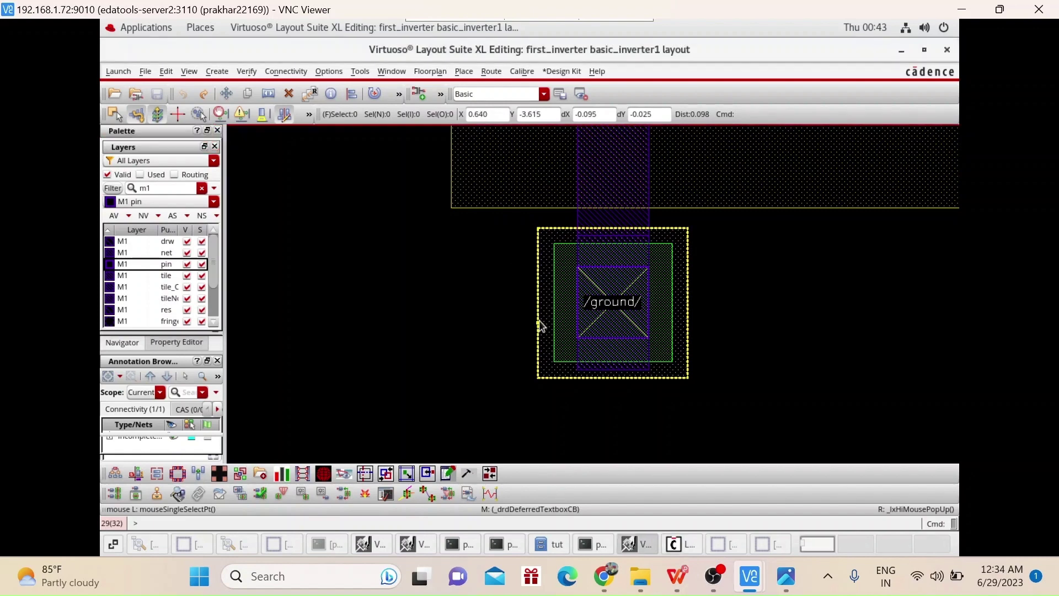
{"action": "right_click", "coordinate": [543, 326]}
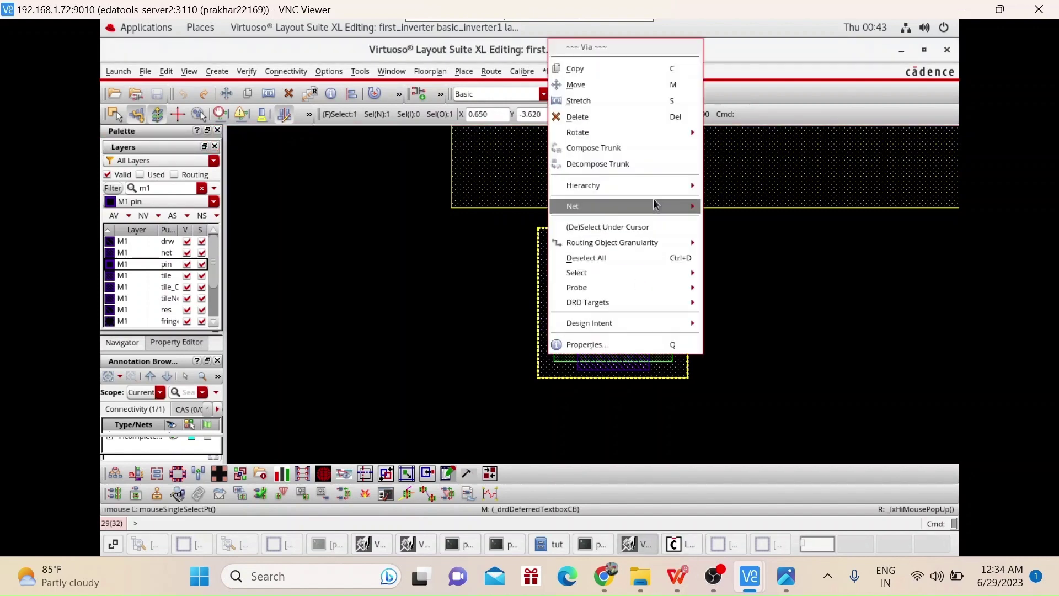
{"action": "mouse_move", "coordinate": [651, 190]}
{"action": "left_click", "coordinate": [727, 202]}
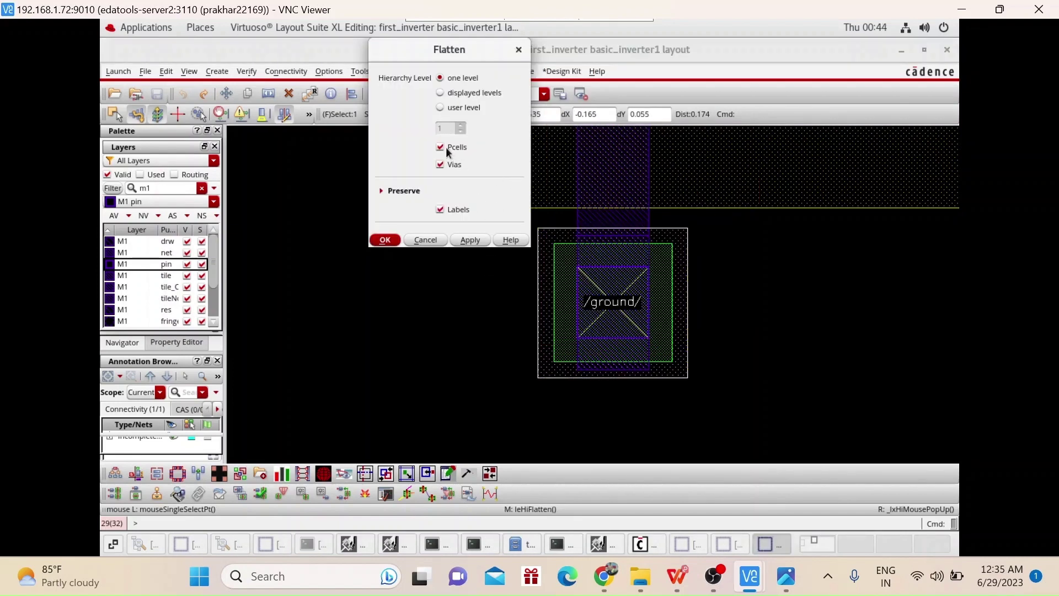
{"action": "left_click", "coordinate": [470, 240]}
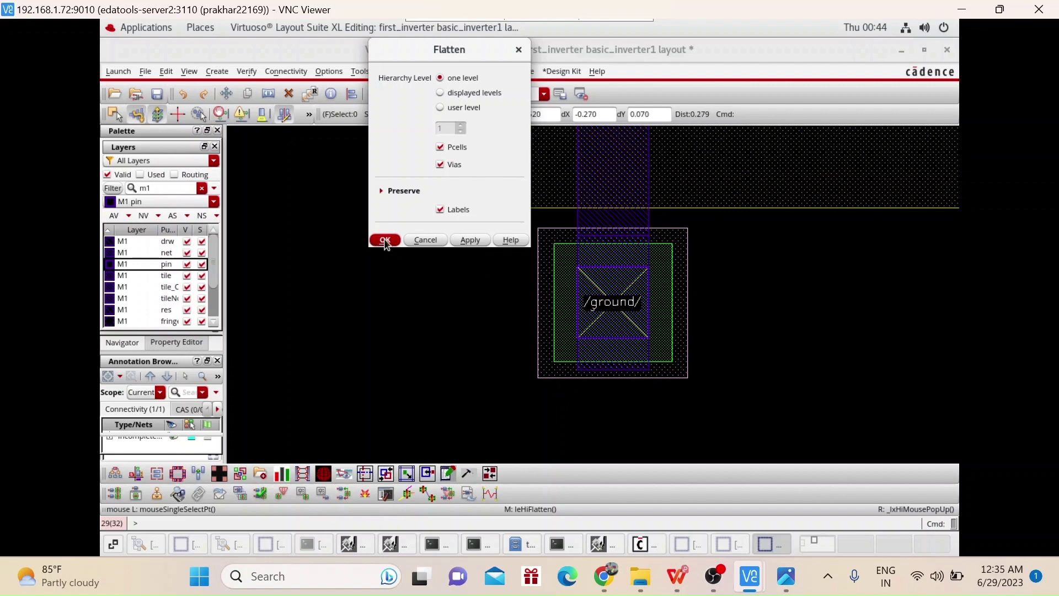
{"action": "left_click", "coordinate": [385, 240]}
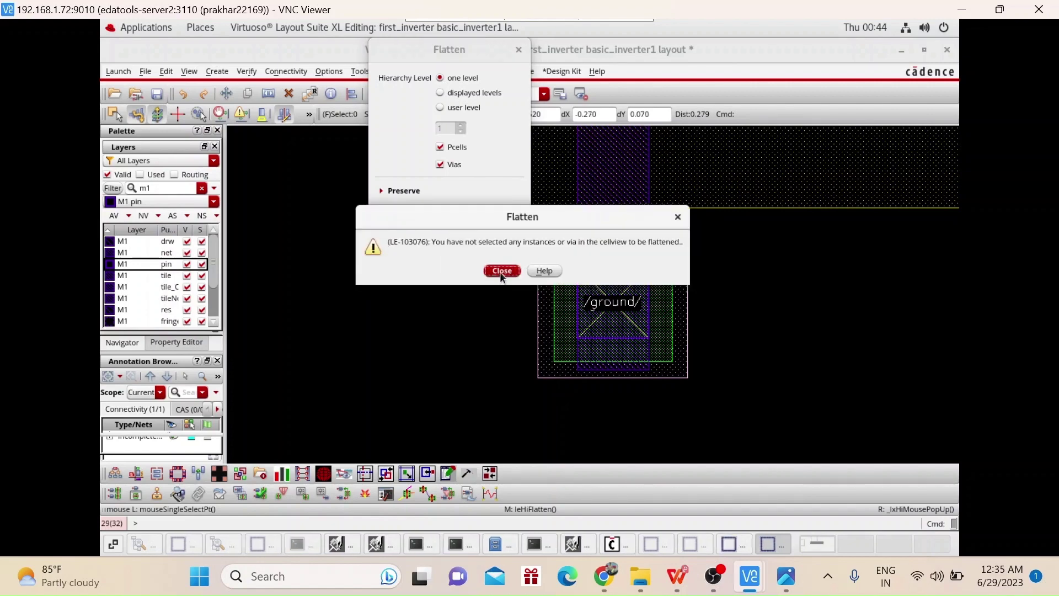
{"action": "left_click", "coordinate": [497, 275]}
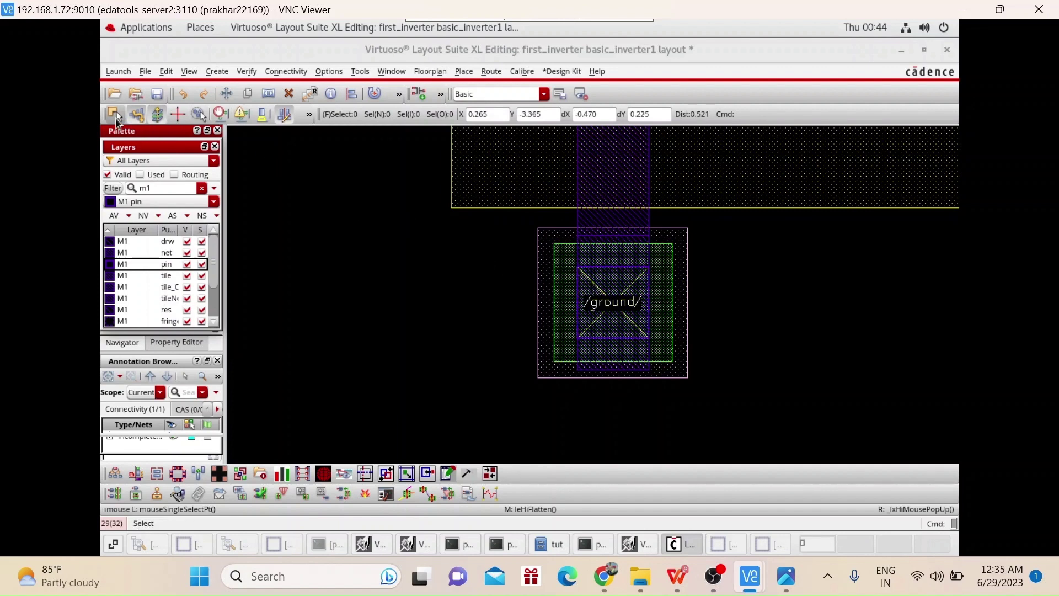
Step: Enable partial selection and live design-rule notification, and stretch the ground tap's green OD rectangle about 0.21 to the right
{"action": "left_click", "coordinate": [113, 116]}
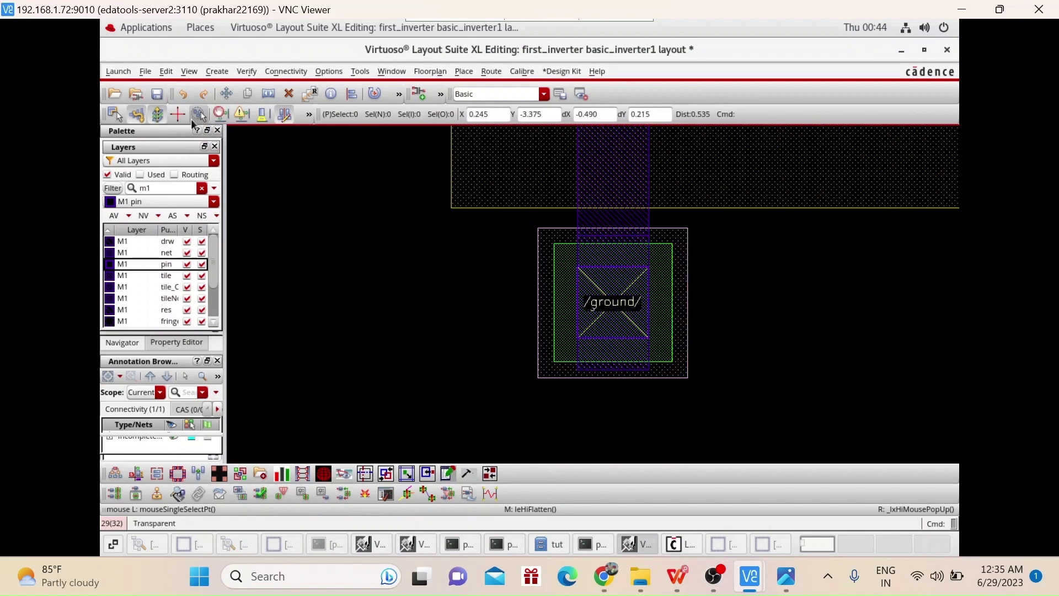
{"action": "left_click", "coordinate": [243, 115]}
{"action": "left_click", "coordinate": [674, 331]}
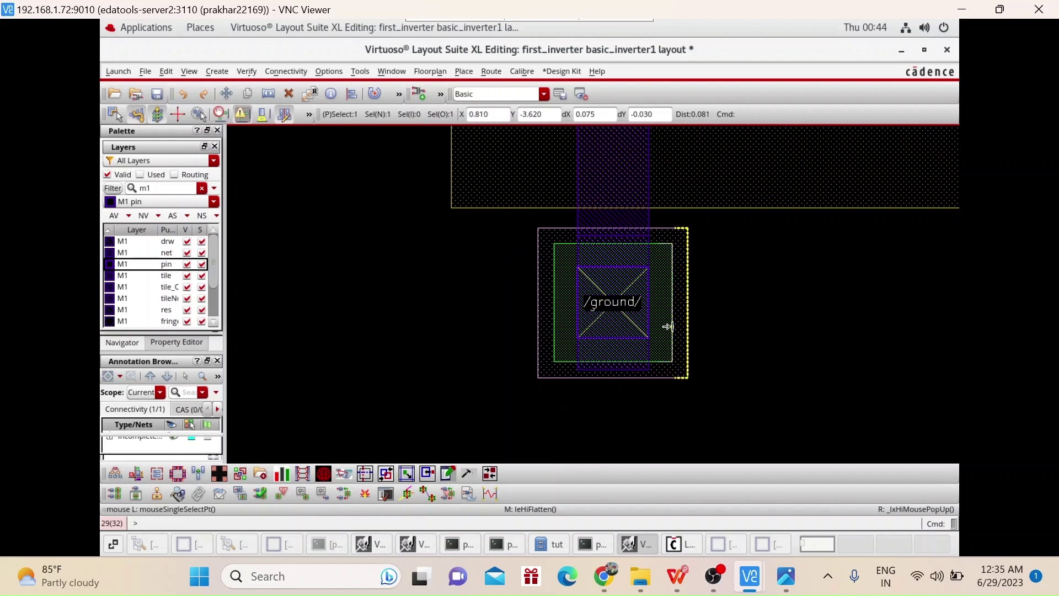
{"action": "left_click_drag", "start_coordinate": [667, 326], "coordinate": [712, 330]}
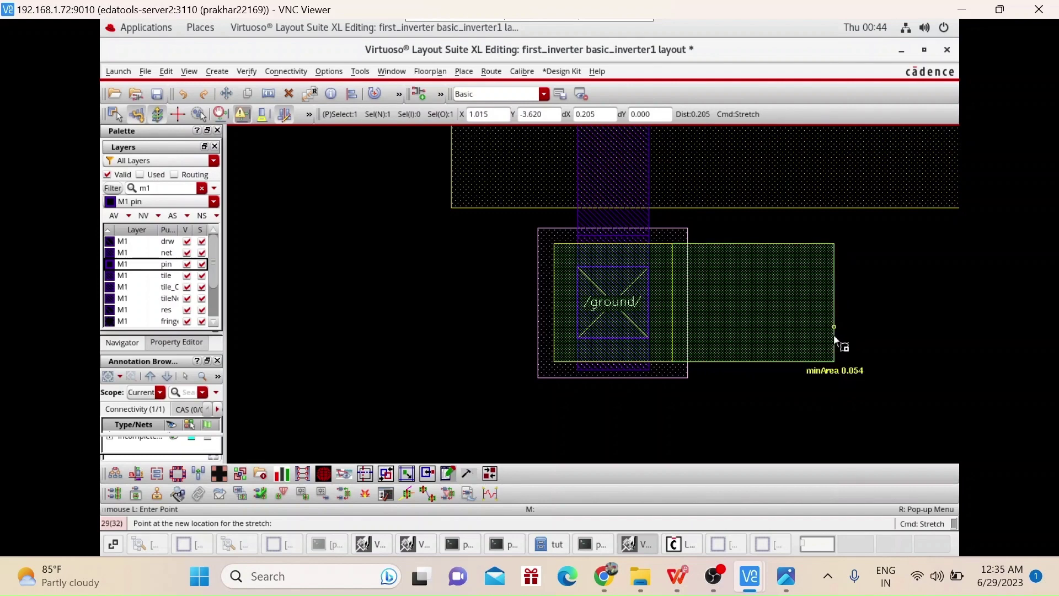
{"action": "left_click", "coordinate": [839, 338]}
{"action": "left_click", "coordinate": [862, 402]}
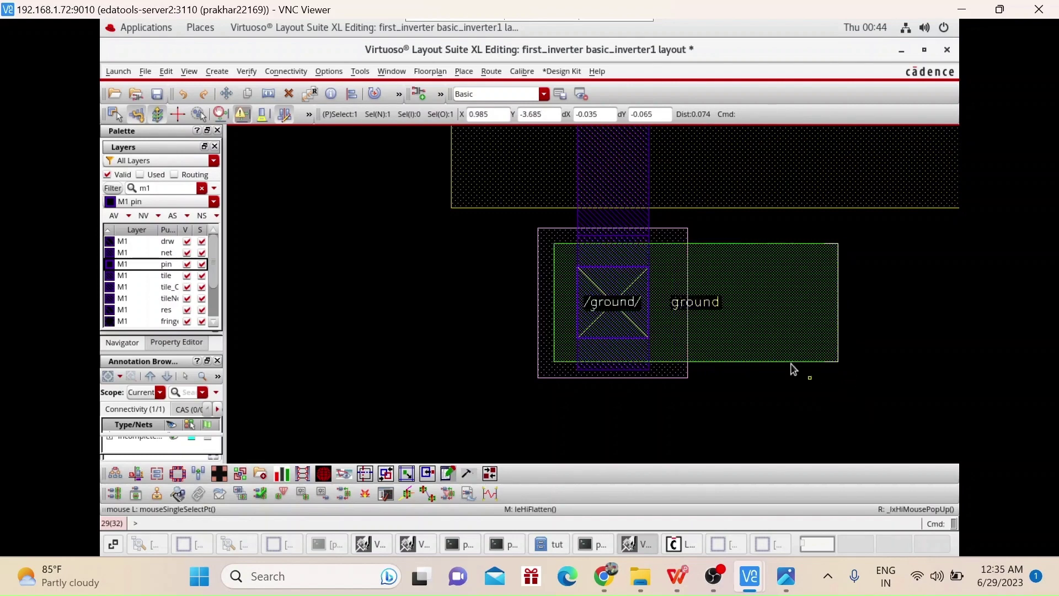
{"action": "left_click", "coordinate": [553, 146]}
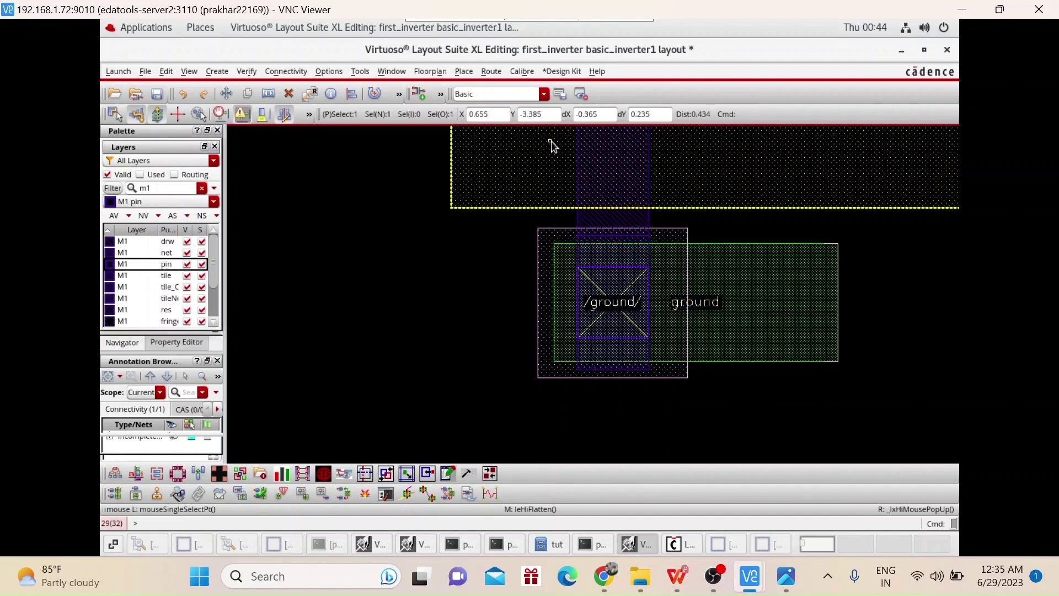
{"action": "left_click", "coordinate": [524, 73]}
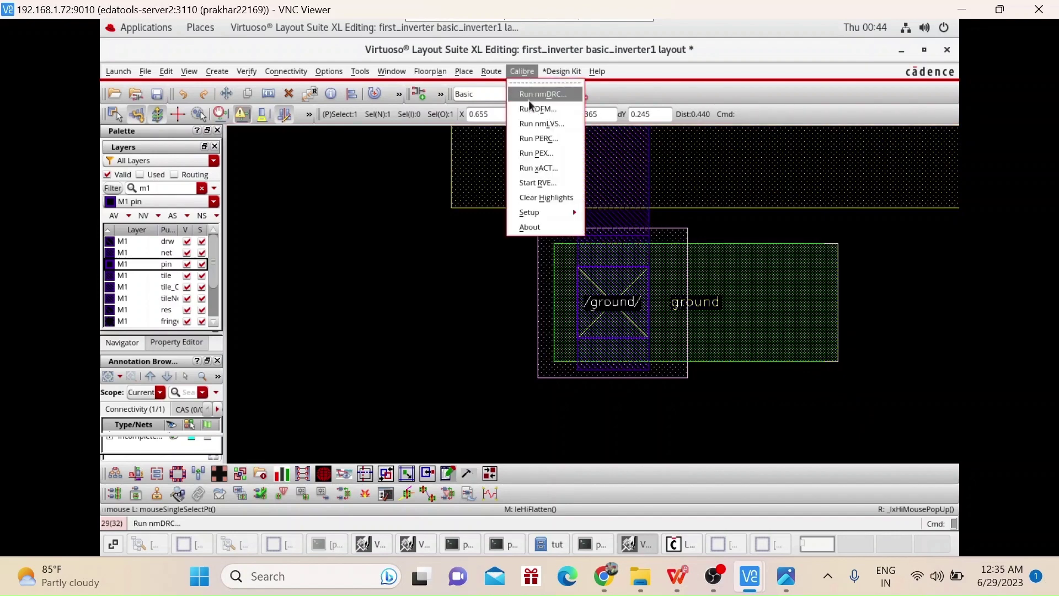
{"action": "left_click", "coordinate": [529, 100]}
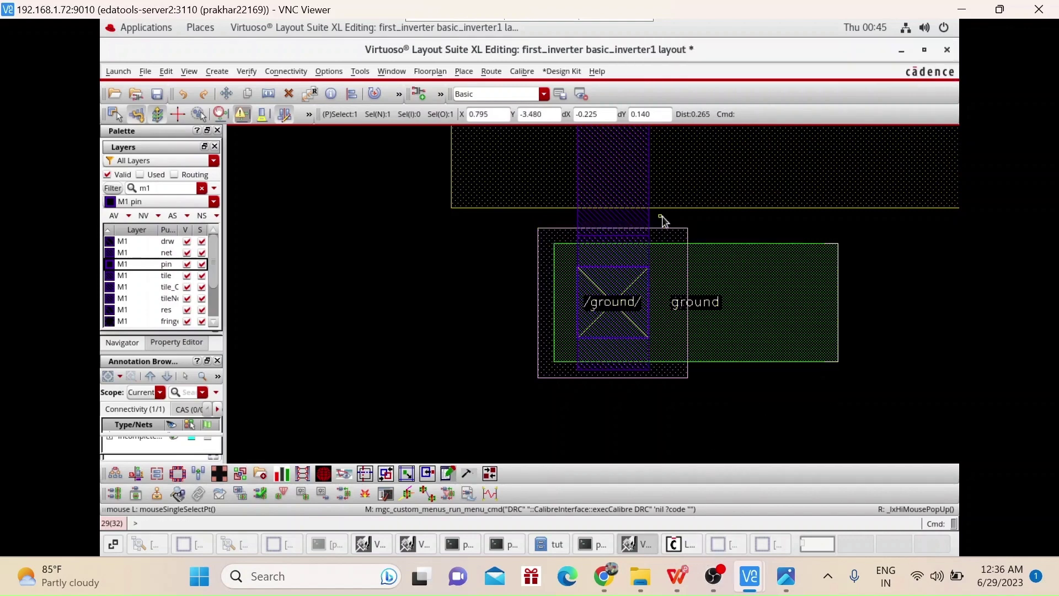
Step: Stretch the outer implant rectangle around the ground tap up to the implant rectangle above it and align both side edges with that rectangle
{"action": "left_click_drag", "start_coordinate": [668, 232], "coordinate": [868, 244]}
{"action": "key", "text": "Right"}
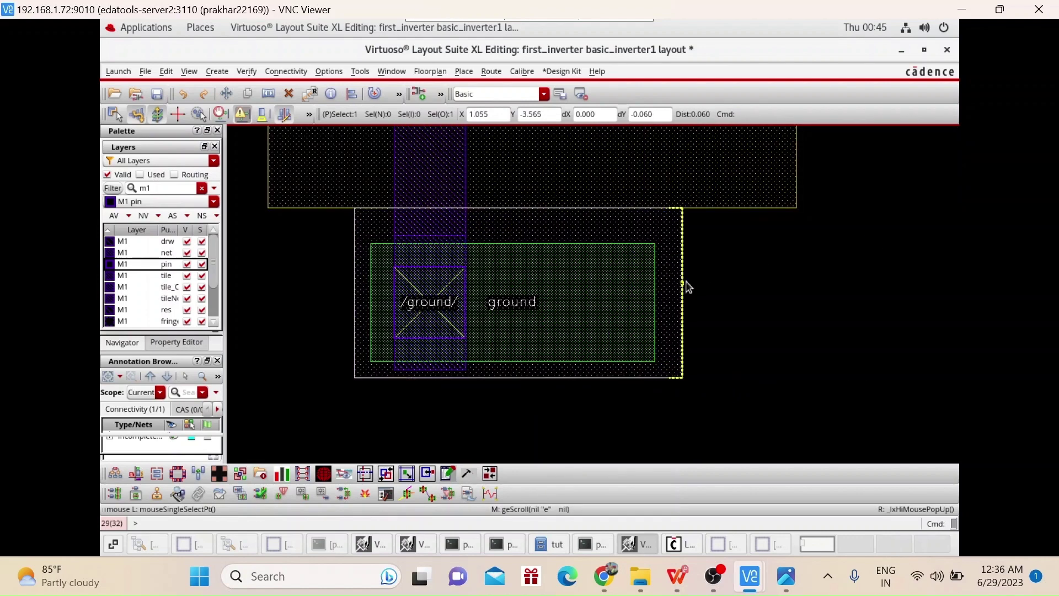
{"action": "left_click_drag", "start_coordinate": [678, 282], "coordinate": [798, 284]}
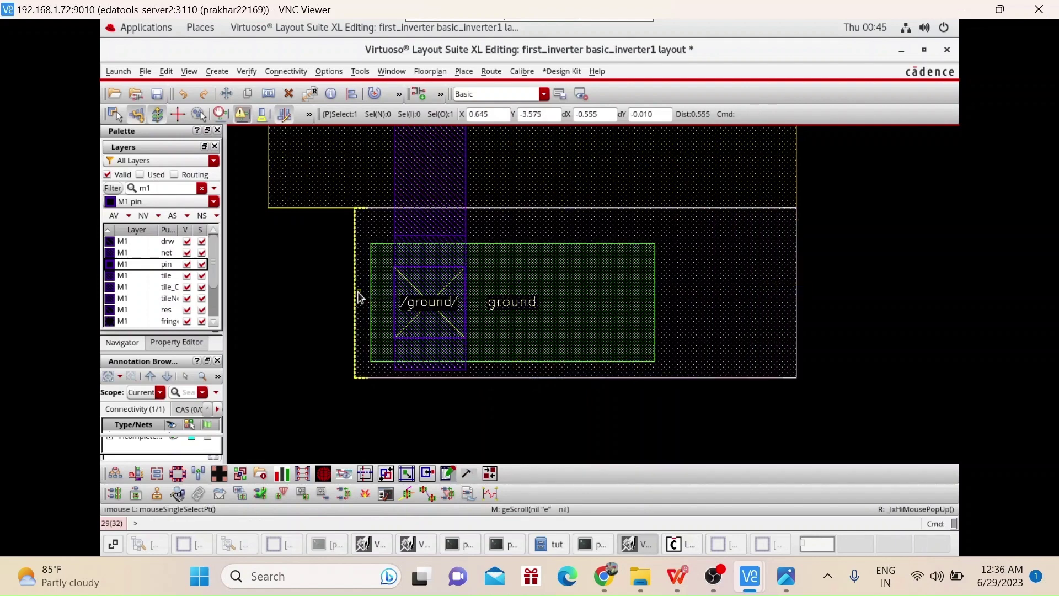
{"action": "left_click_drag", "start_coordinate": [356, 295], "coordinate": [272, 270]}
Step: Rerun Calibre DRC, saving the modified layout before export, and clear its result windows away from the layout
{"action": "left_click", "coordinate": [721, 544]}
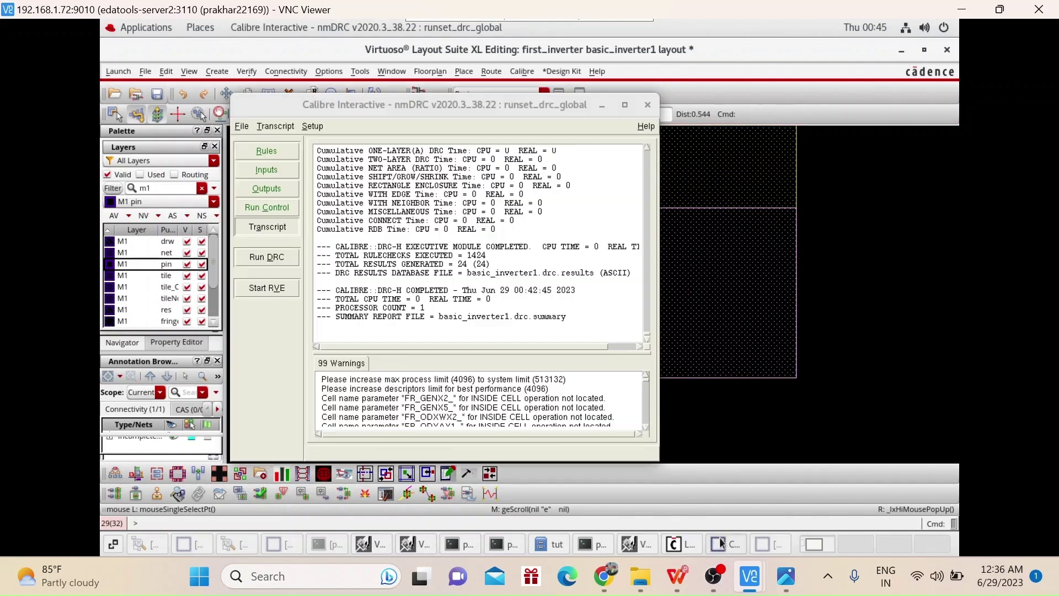
{"action": "left_click", "coordinate": [256, 257]}
{"action": "left_click", "coordinate": [369, 322]}
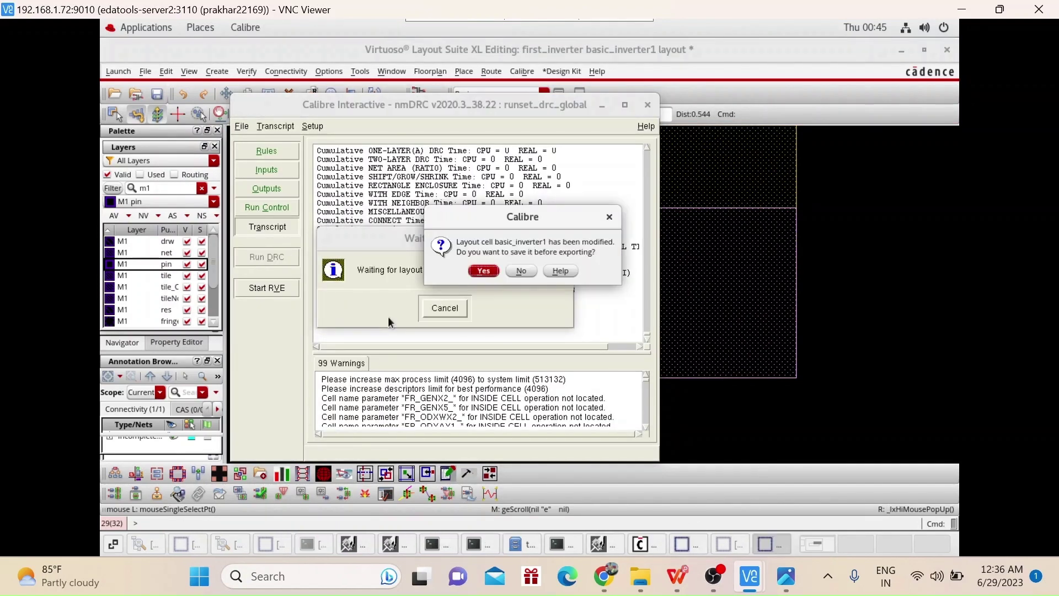
{"action": "left_click", "coordinate": [493, 273]}
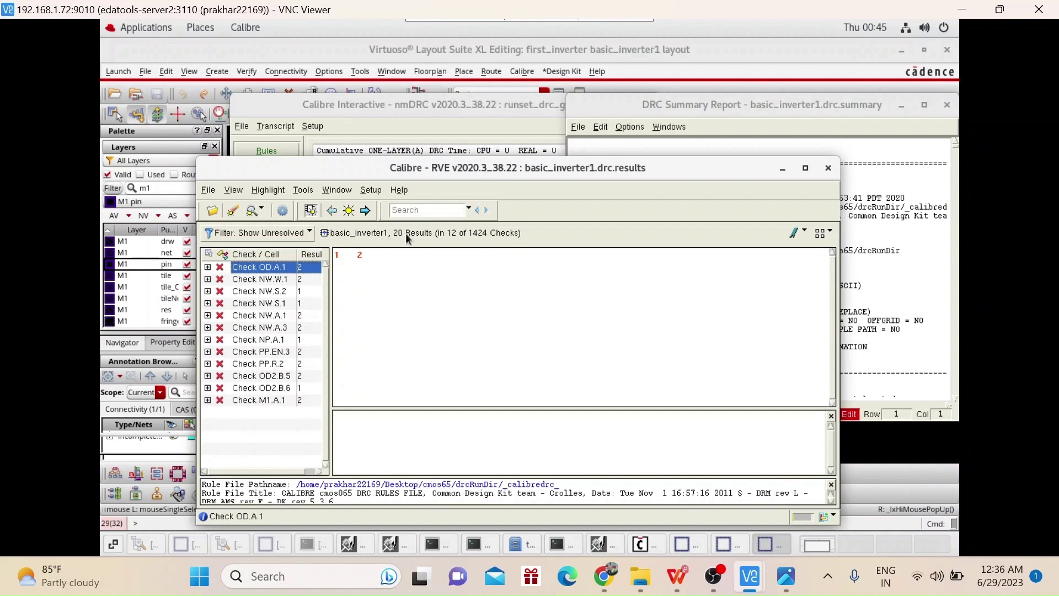
{"action": "left_click", "coordinate": [782, 170]}
{"action": "left_click", "coordinate": [900, 106]}
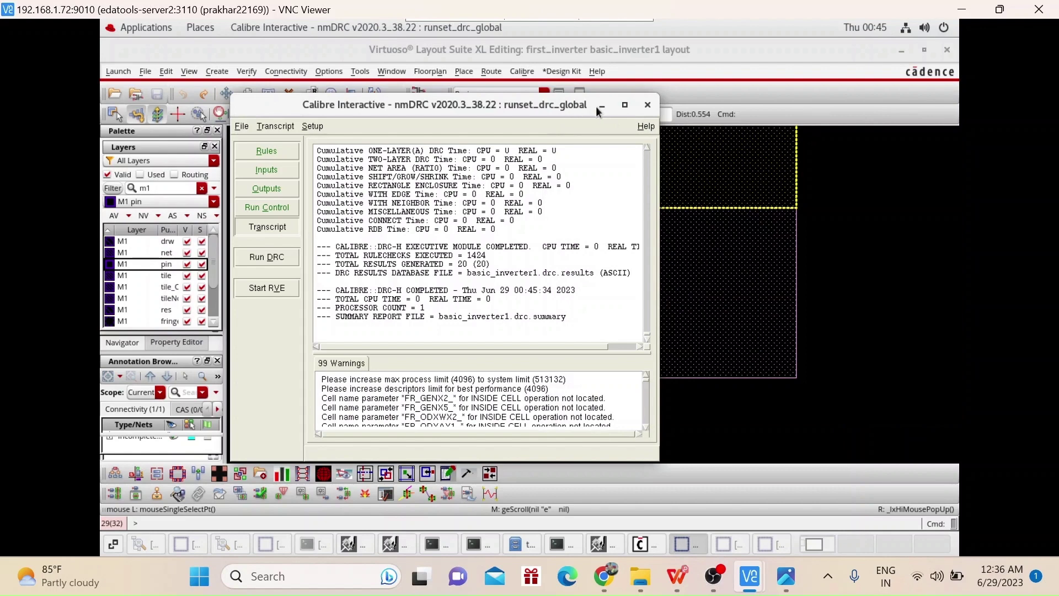
{"action": "left_click", "coordinate": [599, 108]}
Step: Draw an NP rectangle about 0.67 by 0.45 filling the gap between the PMOS implant and the NMOS implant
{"action": "scroll", "coordinate": [657, 204], "scroll_direction": "down", "scroll_amount": 2, "text": "ctrl"}
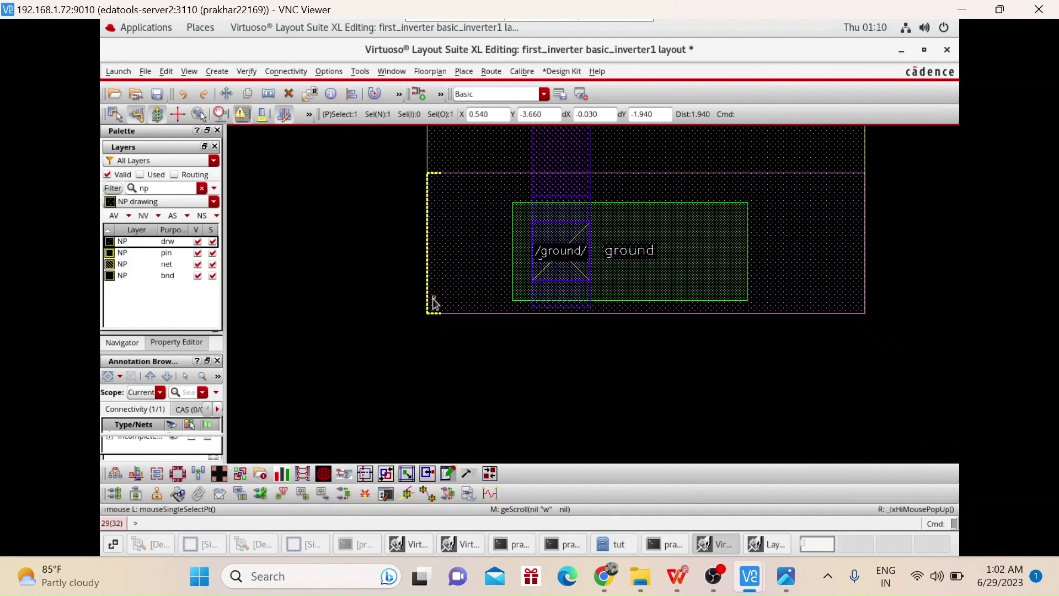
{"action": "scroll", "coordinate": [436, 303], "scroll_direction": "up", "scroll_amount": 1}
{"action": "scroll", "coordinate": [435, 303], "scroll_direction": "right", "scroll_amount": 2, "text": "shift"}
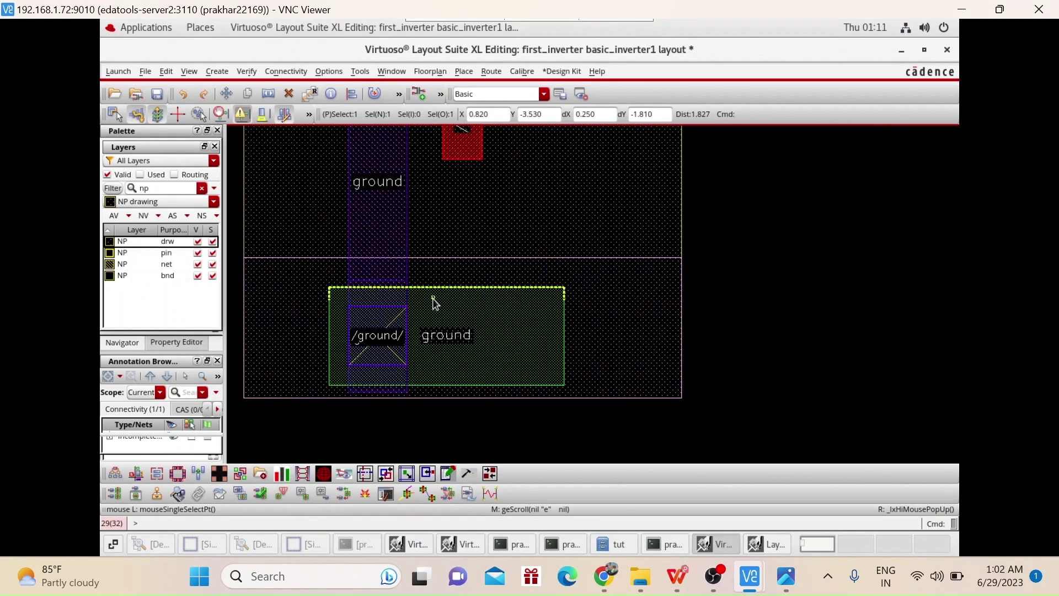
{"action": "scroll", "coordinate": [435, 303], "scroll_direction": "up", "scroll_amount": 5}
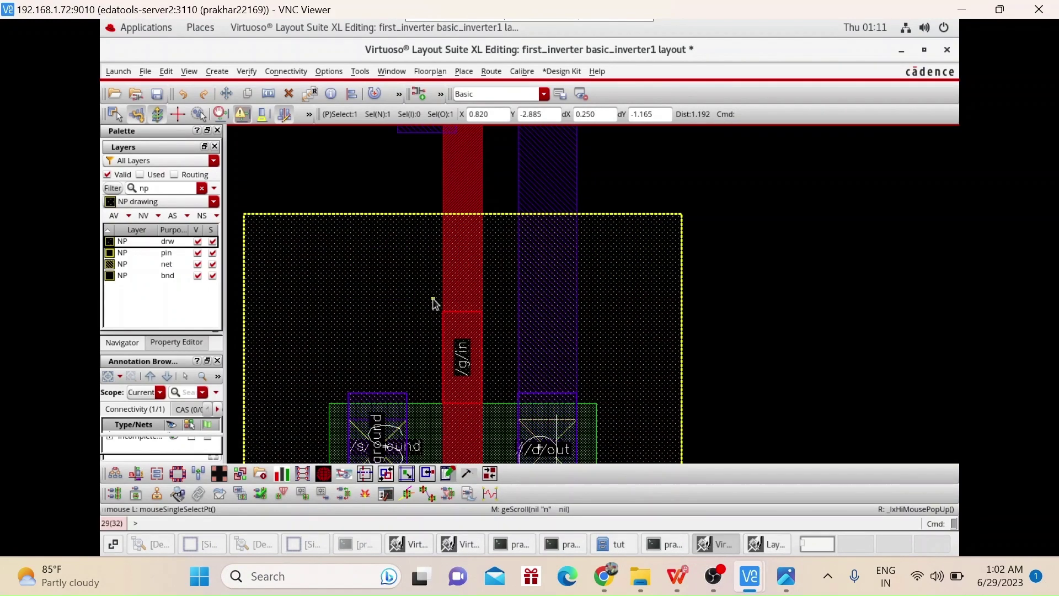
{"action": "scroll", "coordinate": [433, 299], "scroll_direction": "up", "scroll_amount": 1}
{"action": "scroll", "coordinate": [434, 301], "scroll_direction": "left", "scroll_amount": 2, "text": "shift"}
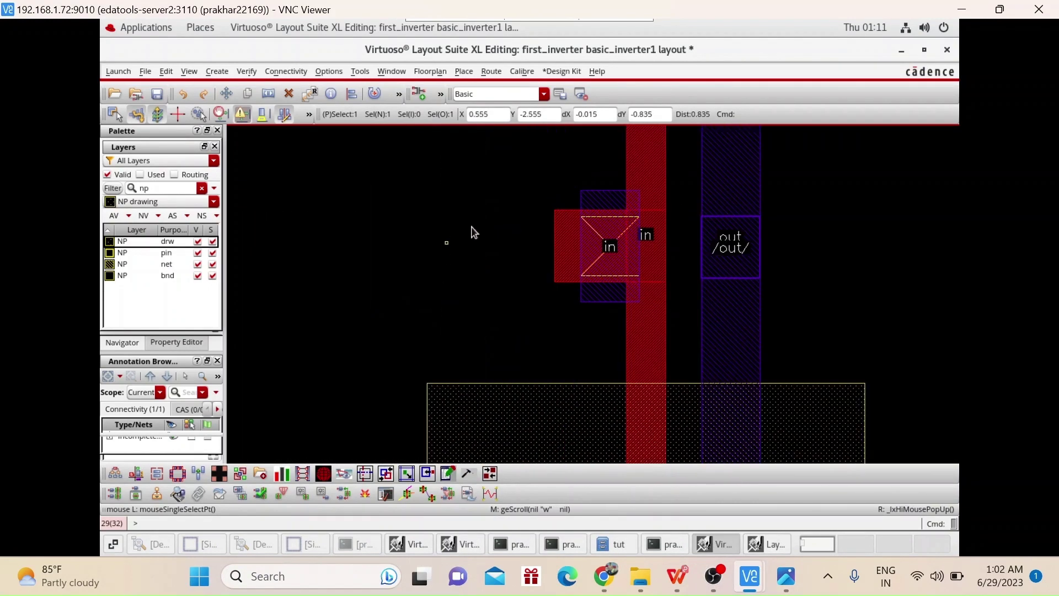
{"action": "scroll", "coordinate": [515, 215], "scroll_direction": "down", "scroll_amount": 2, "text": "ctrl"}
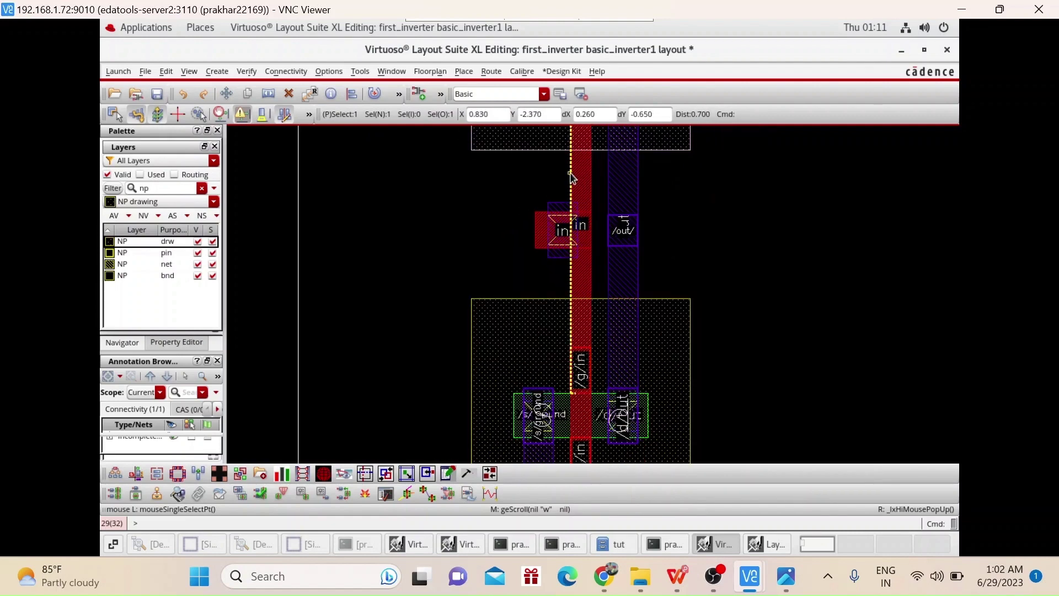
{"action": "left_click_drag", "start_coordinate": [322, 246], "coordinate": [412, 232]}
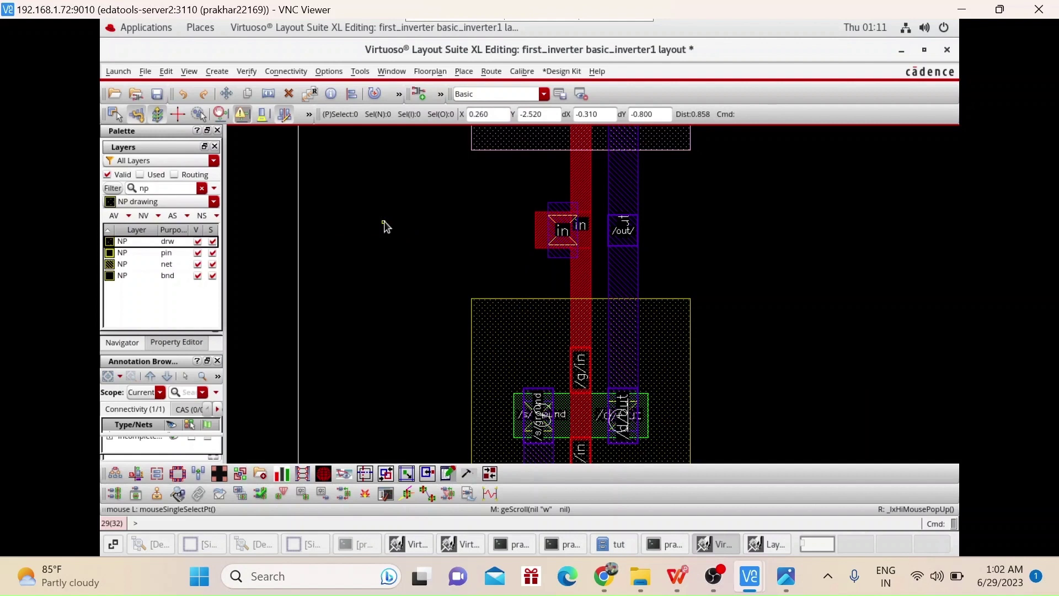
{"action": "key", "text": "r"}
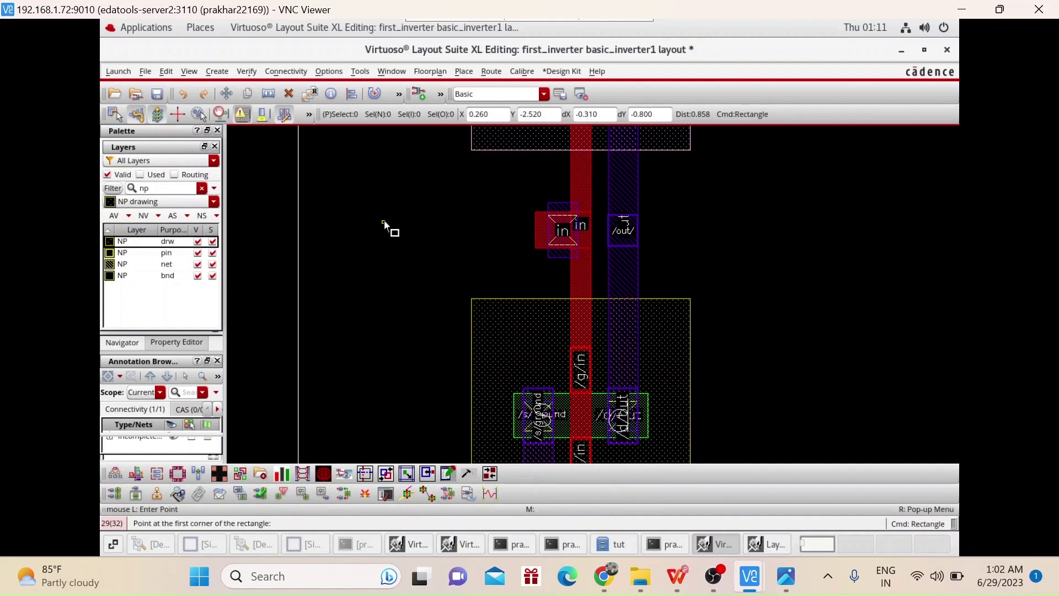
{"action": "scroll", "coordinate": [472, 149], "scroll_direction": "up", "scroll_amount": 3, "text": "ctrl"}
{"action": "left_click", "coordinate": [470, 157]}
{"action": "key", "text": "Right"}
{"action": "key", "text": "Right"}
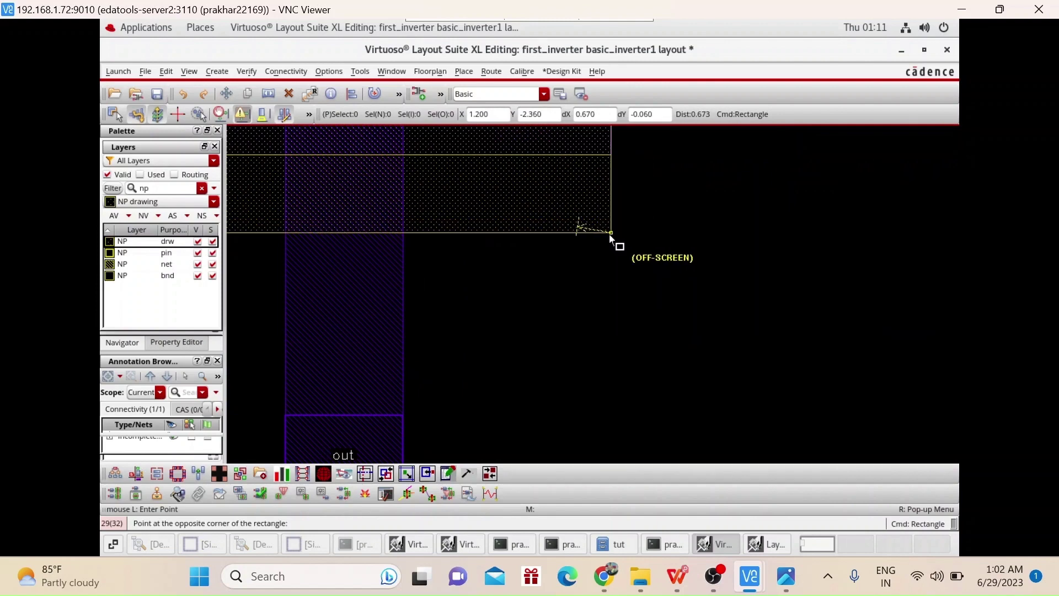
{"action": "key", "text": "Down"}
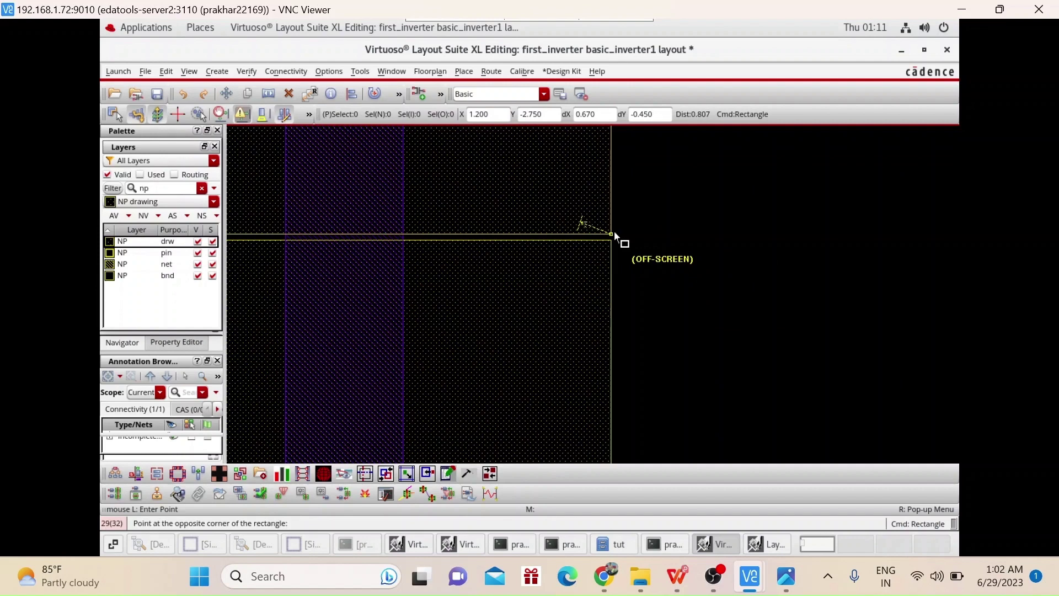
{"action": "left_click", "coordinate": [614, 241]}
{"action": "key", "text": "Escape"}
{"action": "key", "text": "shift+z"}
{"action": "key", "text": "shift+z"}
{"action": "key", "text": "Up"}
{"action": "key", "text": "Up"}
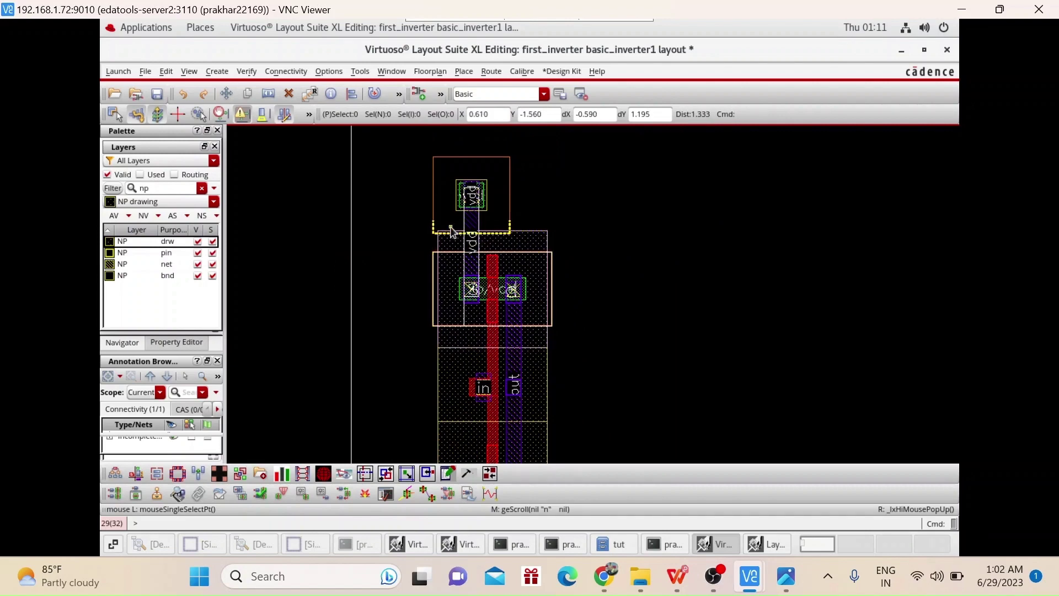
{"action": "scroll", "coordinate": [450, 230], "scroll_direction": "up", "scroll_amount": 3, "text": "ctrl"}
{"action": "scroll", "coordinate": [502, 293], "scroll_direction": "down", "scroll_amount": 1, "text": "ctrl"}
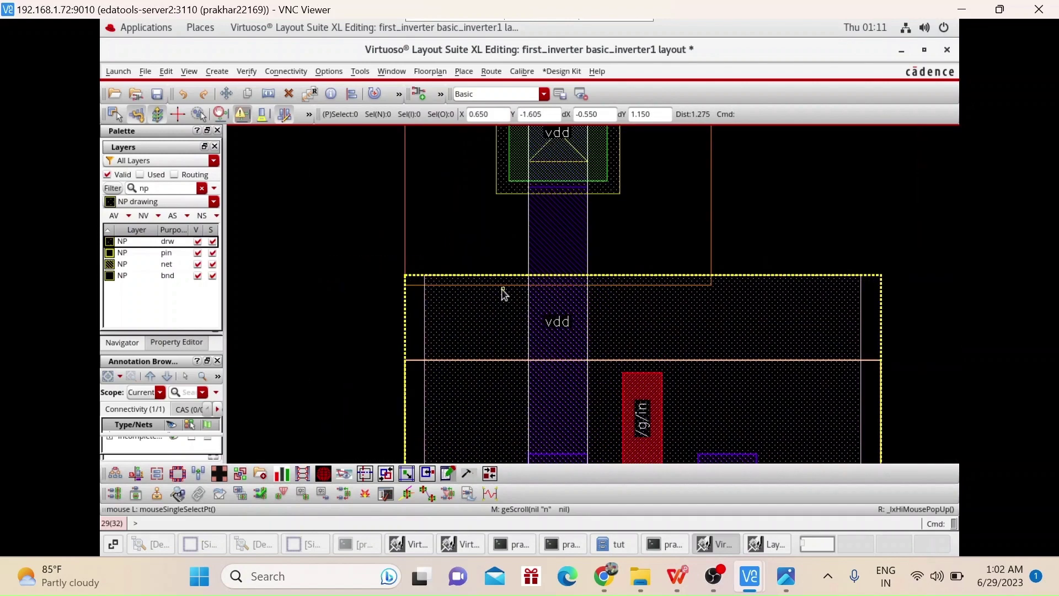
{"action": "left_click", "coordinate": [441, 273]}
{"action": "left_click_drag", "start_coordinate": [440, 264], "coordinate": [439, 346]}
{"action": "key", "text": "u"}
Step: Stretch the lower edge of the vdd tap's outer well rectangle down about 0.11 to the PMOS well's upper line
{"action": "left_click", "coordinate": [447, 278]}
{"action": "left_click", "coordinate": [386, 293]}
{"action": "left_click", "coordinate": [429, 282]}
{"action": "left_click", "coordinate": [444, 288]}
{"action": "left_click", "coordinate": [442, 280]}
{"action": "key", "text": "s"}
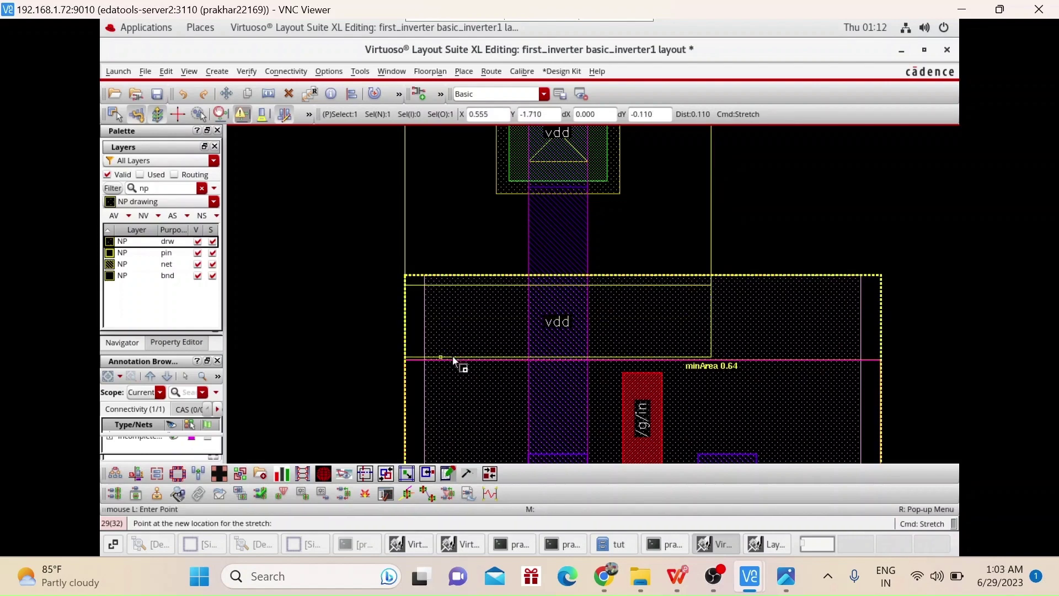
{"action": "left_click", "coordinate": [454, 361]}
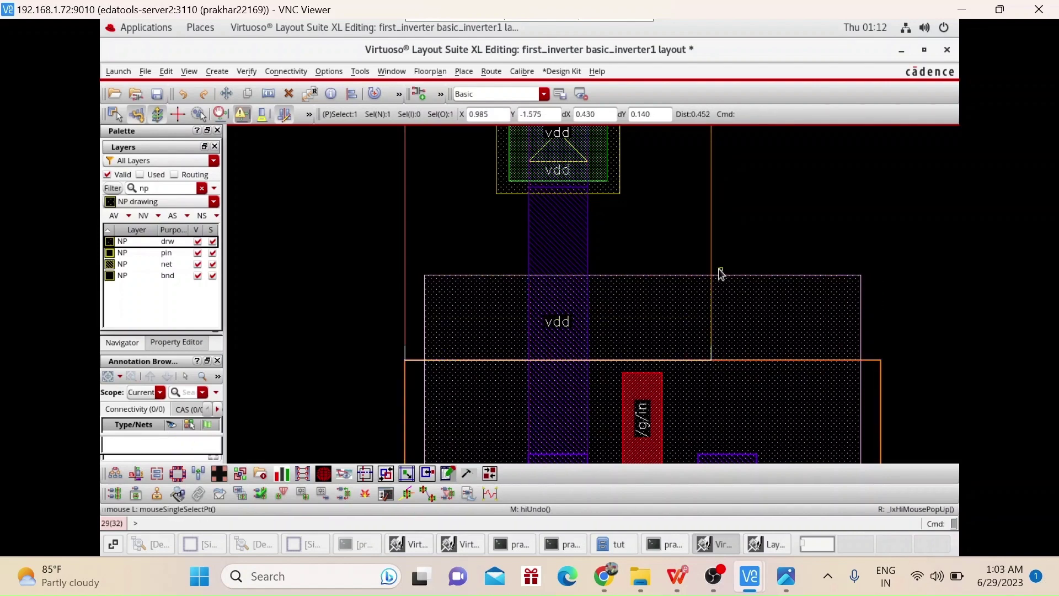
Step: Align the right edge of the vdd tap's well rectangle with the PMOS well and extend its upper edge about 0.3 upward
{"action": "key", "text": "s"}
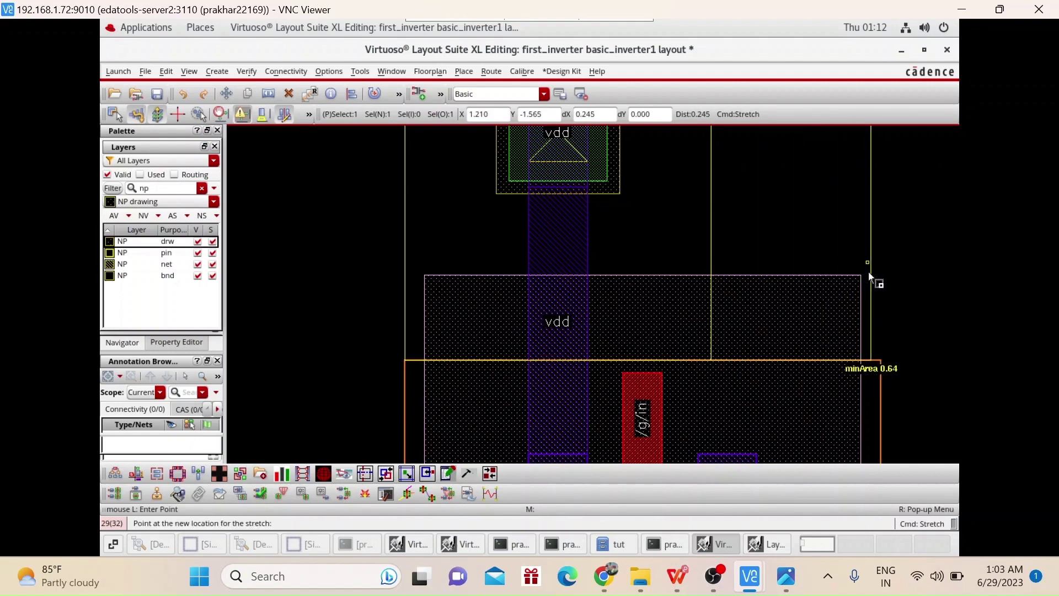
{"action": "left_click", "coordinate": [876, 272]}
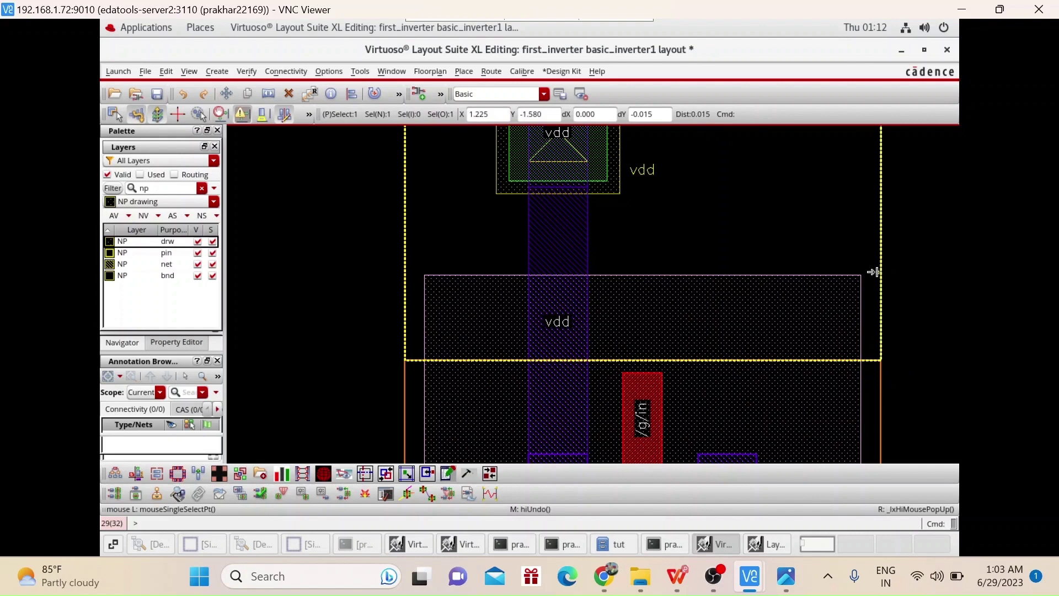
{"action": "scroll", "coordinate": [877, 271], "scroll_direction": "up", "scroll_amount": 3}
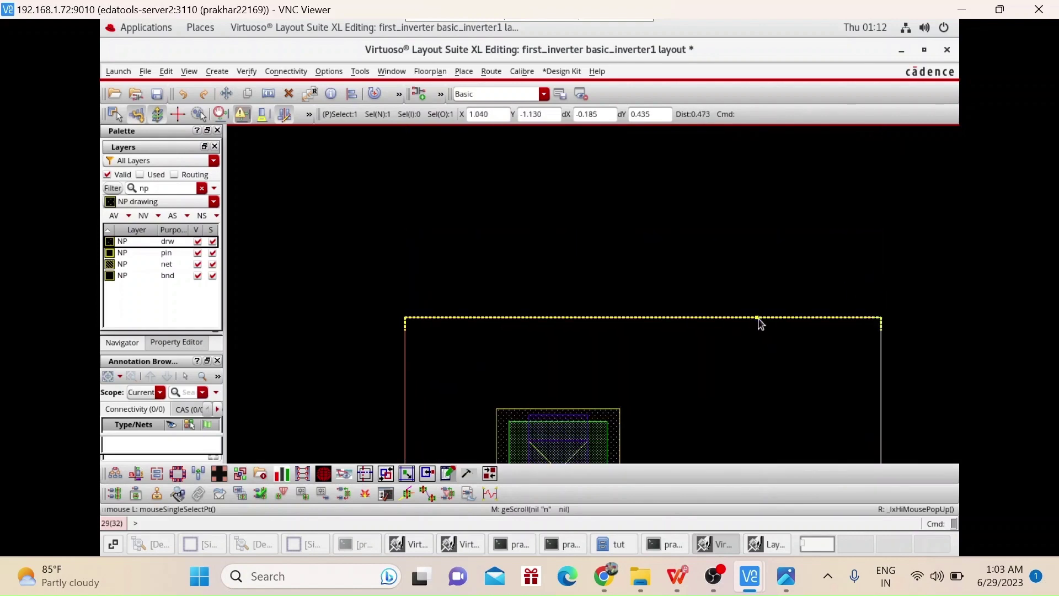
{"action": "key", "text": "s"}
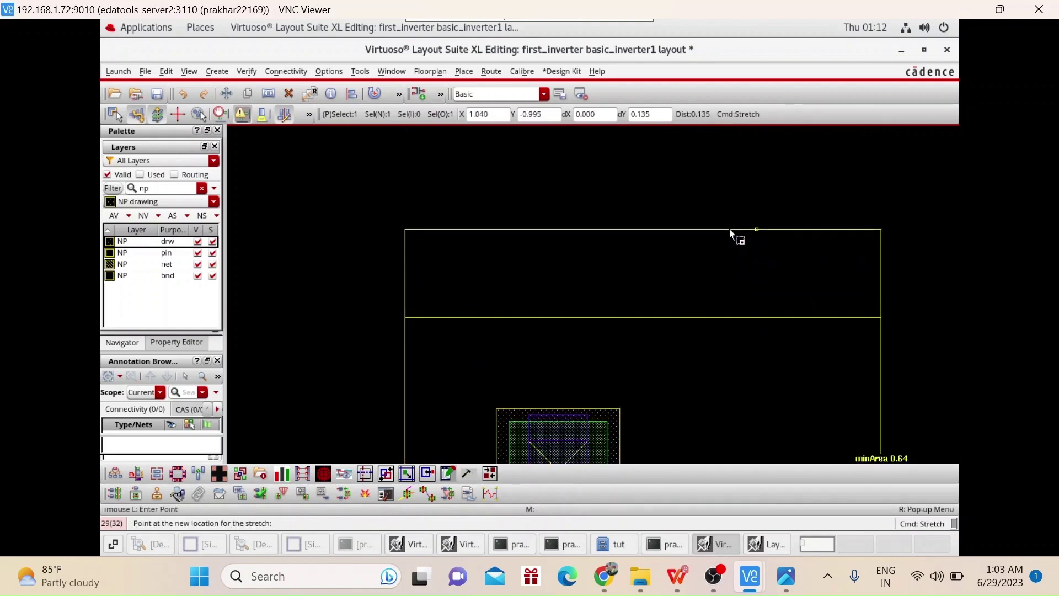
{"action": "scroll", "coordinate": [726, 228], "scroll_direction": "up", "scroll_amount": 1}
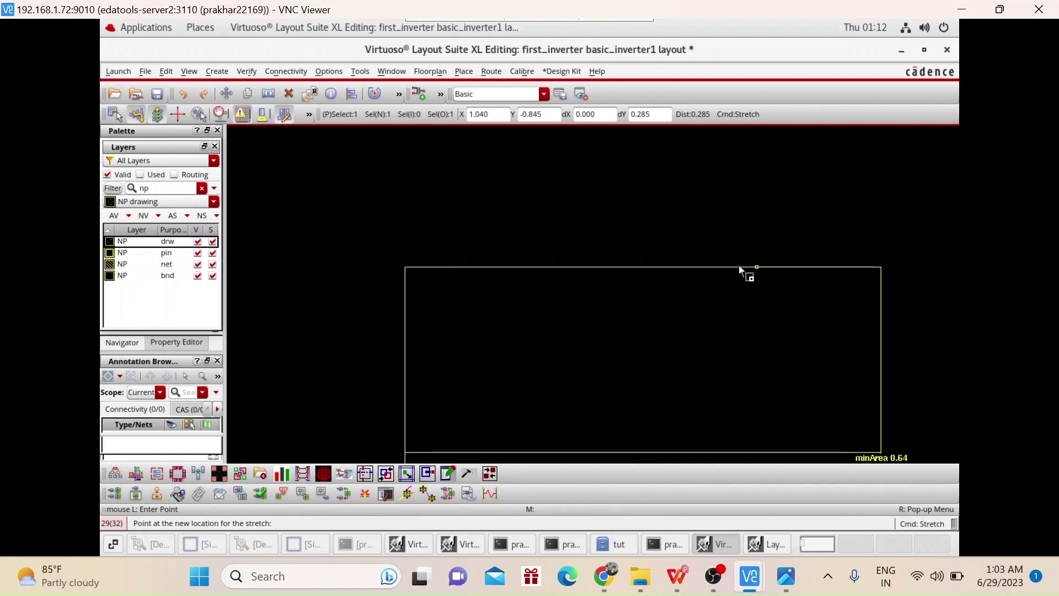
{"action": "left_click", "coordinate": [739, 257]}
{"action": "scroll", "coordinate": [739, 260], "scroll_direction": "down", "scroll_amount": 1}
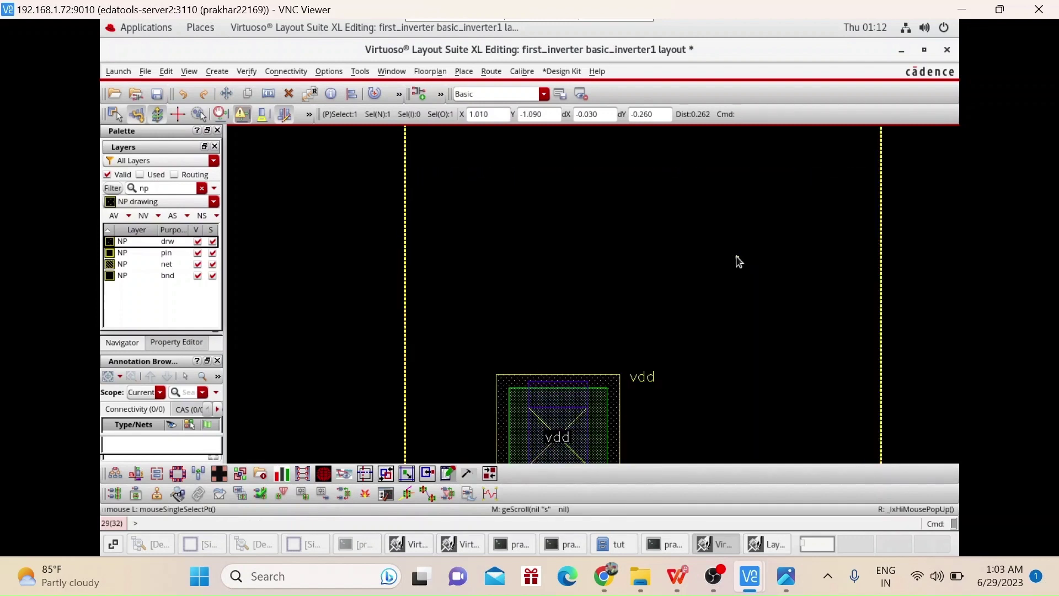
Step: Stretch the vdd tap's green OD rectangle to the right, and widen the surrounding implant rectangle until it encloses the OD
{"action": "scroll", "coordinate": [739, 260], "scroll_direction": "down", "scroll_amount": 1}
{"action": "left_click", "coordinate": [604, 271]}
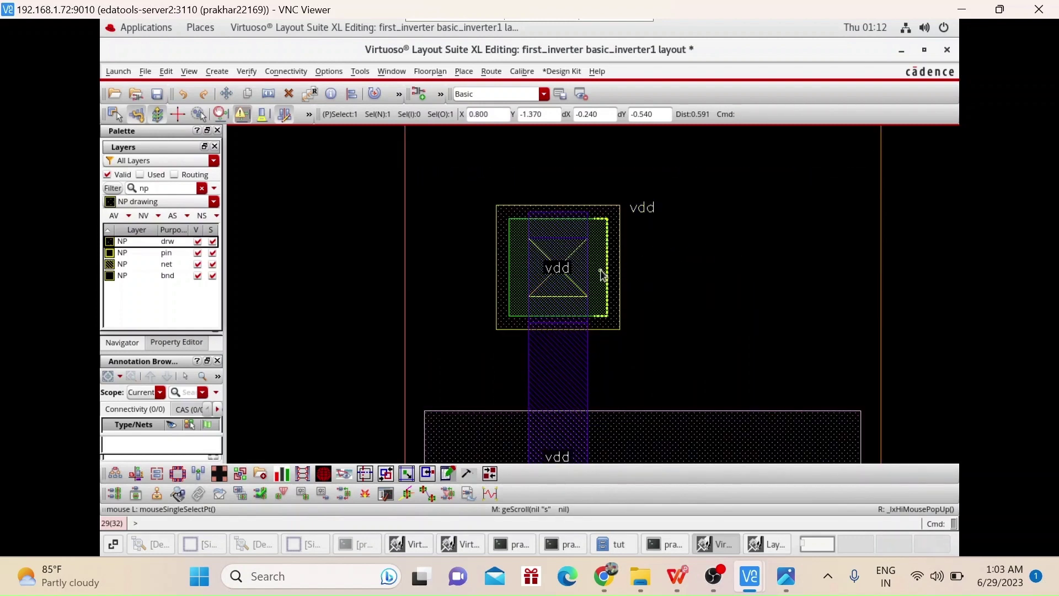
{"action": "left_click_drag", "start_coordinate": [604, 275], "coordinate": [737, 294]}
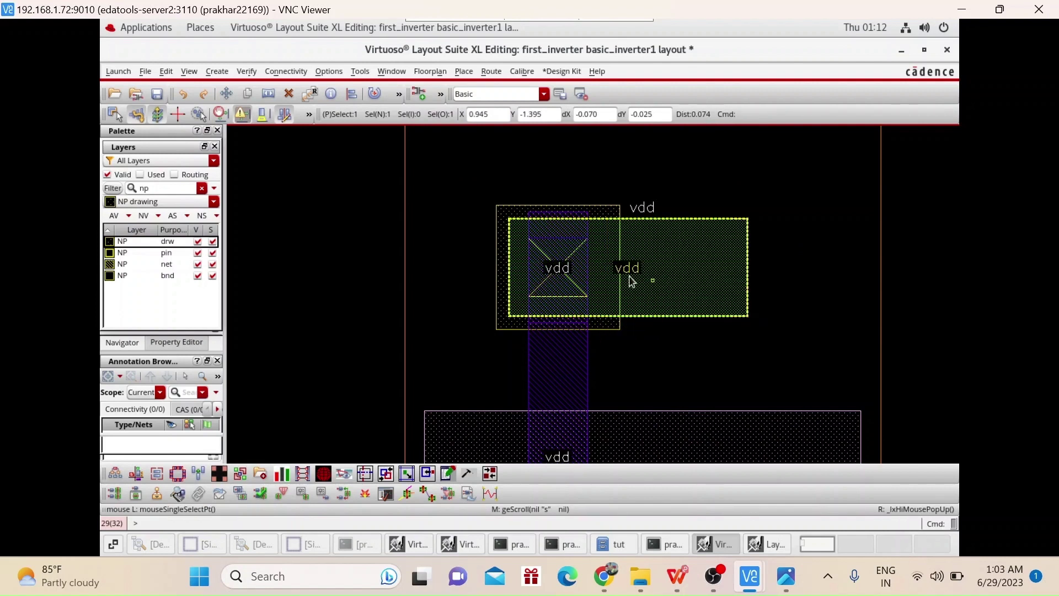
{"action": "left_click", "coordinate": [623, 258]}
{"action": "left_click", "coordinate": [619, 257]}
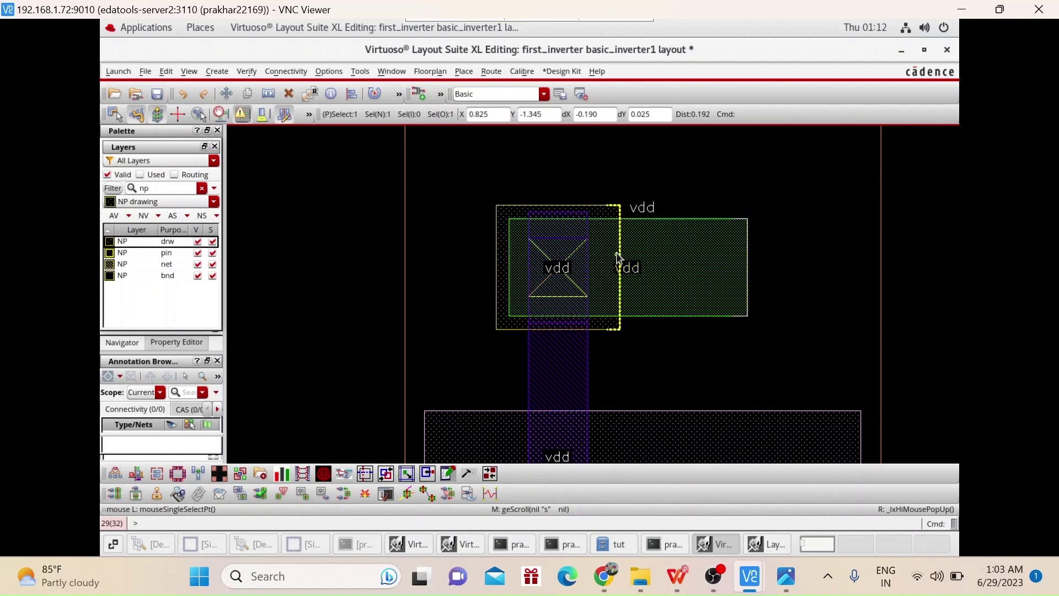
{"action": "key", "text": "s"}
{"action": "left_click_drag", "start_coordinate": [619, 257], "coordinate": [789, 257]}
{"action": "left_click", "coordinate": [650, 342]}
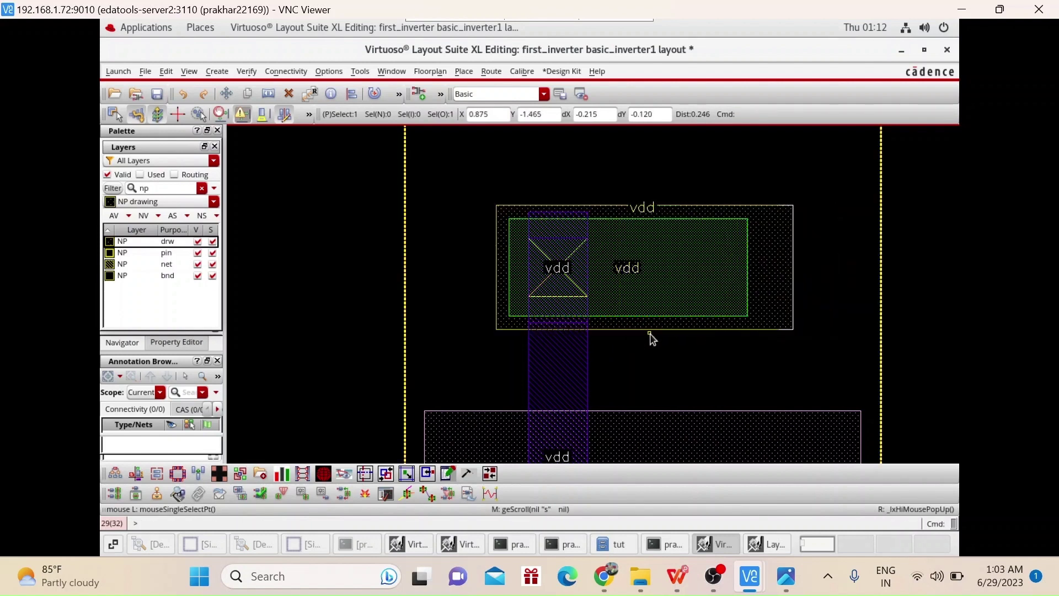
{"action": "left_click", "coordinate": [644, 329]}
{"action": "key", "text": "s"}
{"action": "left_click_drag", "start_coordinate": [645, 329], "coordinate": [650, 414]}
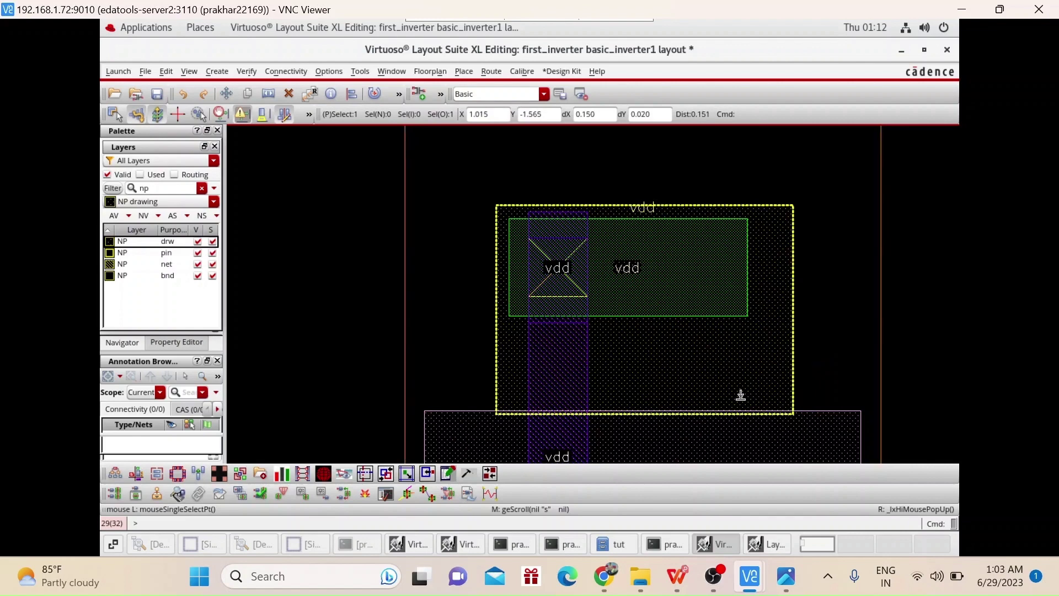
{"action": "key", "text": "u"}
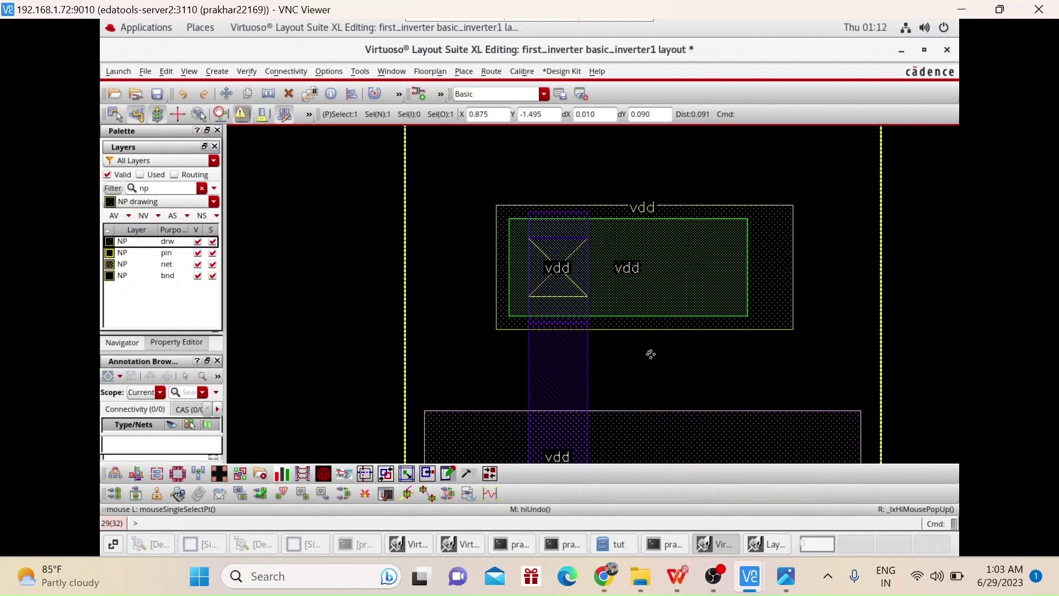
Step: Stretch the vdd tap's implant rectangle down to the upper edge of the PMOS implant and extend its left edge slightly outward
{"action": "left_click", "coordinate": [640, 327]}
{"action": "left_click_drag", "start_coordinate": [639, 320], "coordinate": [665, 401]}
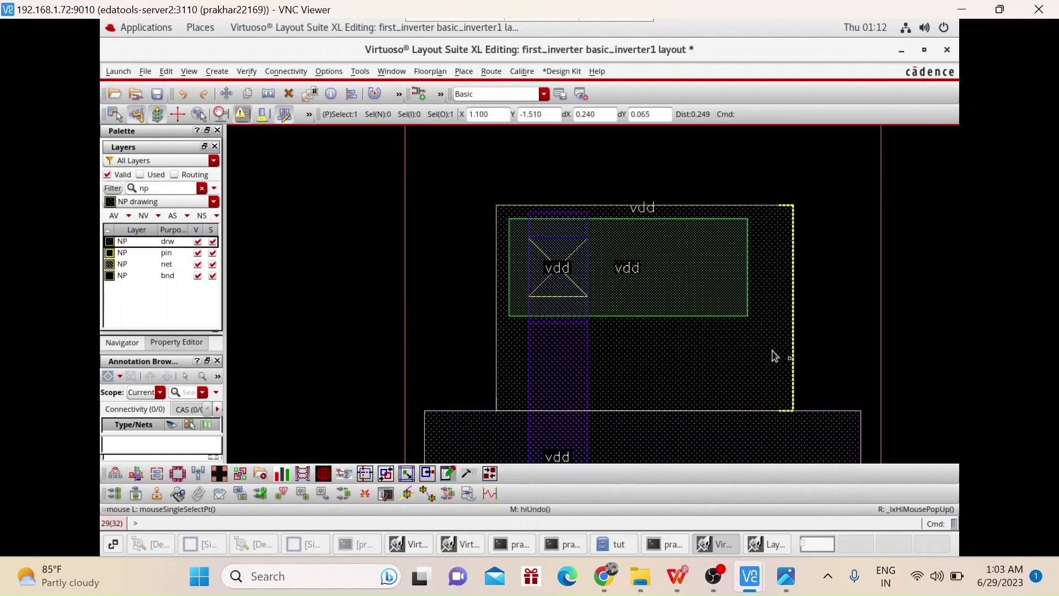
{"action": "scroll", "coordinate": [747, 350], "scroll_direction": "down", "scroll_amount": 3}
{"action": "scroll", "coordinate": [749, 351], "scroll_direction": "up", "scroll_amount": 3}
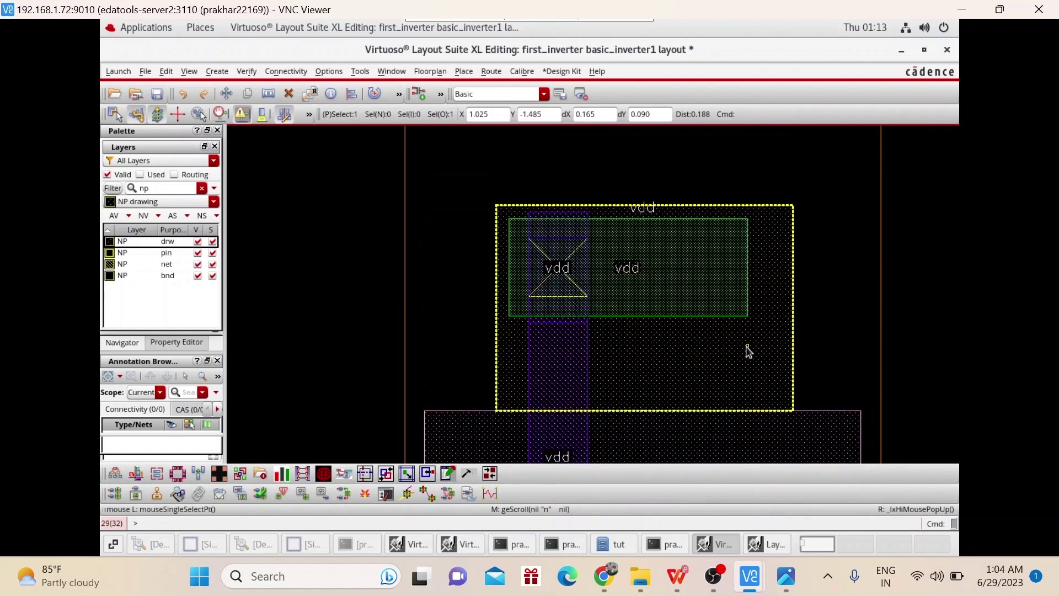
{"action": "left_click", "coordinate": [499, 288]}
{"action": "left_click_drag", "start_coordinate": [497, 298], "coordinate": [481, 293]}
Step: Flatten the via at the in pin by one level with Pcells, Vias and Labels included
{"action": "scroll", "coordinate": [701, 293], "scroll_direction": "down", "scroll_amount": 1}
{"action": "scroll", "coordinate": [701, 292], "scroll_direction": "down", "scroll_amount": 3}
{"action": "scroll", "coordinate": [700, 293], "scroll_direction": "up", "scroll_amount": 1}
{"action": "scroll", "coordinate": [700, 292], "scroll_direction": "down", "scroll_amount": 2}
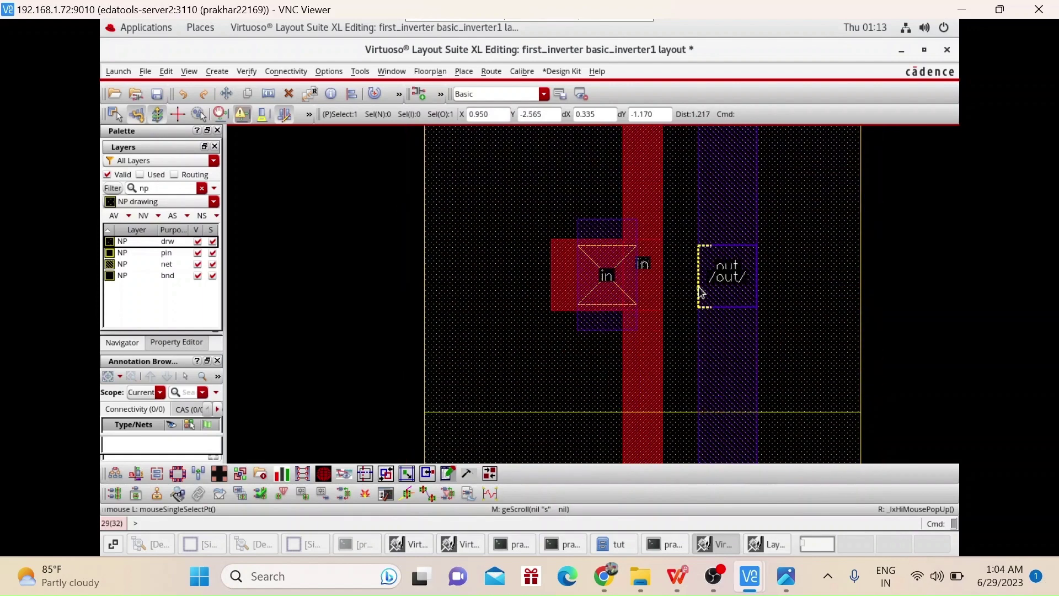
{"action": "left_click", "coordinate": [598, 289]}
{"action": "left_click", "coordinate": [573, 241]}
{"action": "right_click", "coordinate": [574, 242]}
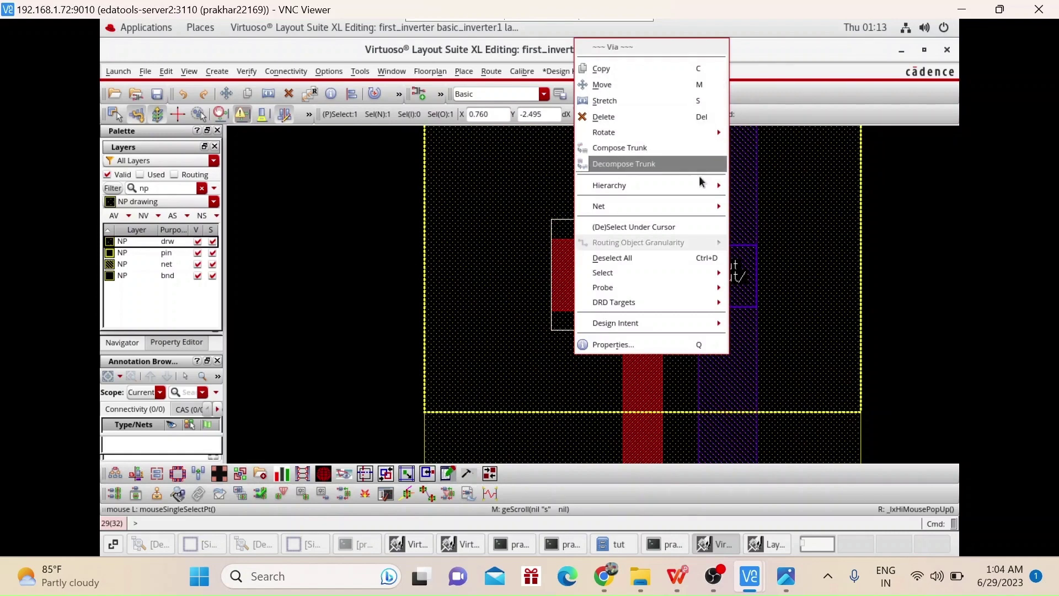
{"action": "mouse_move", "coordinate": [712, 185]}
{"action": "left_click", "coordinate": [774, 206]}
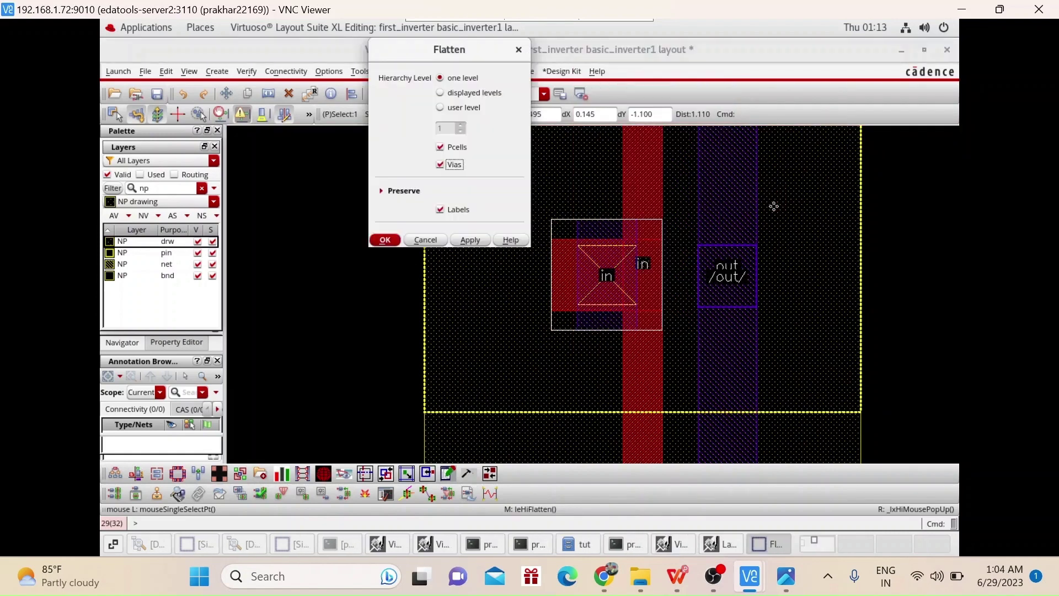
{"action": "left_click", "coordinate": [471, 240]}
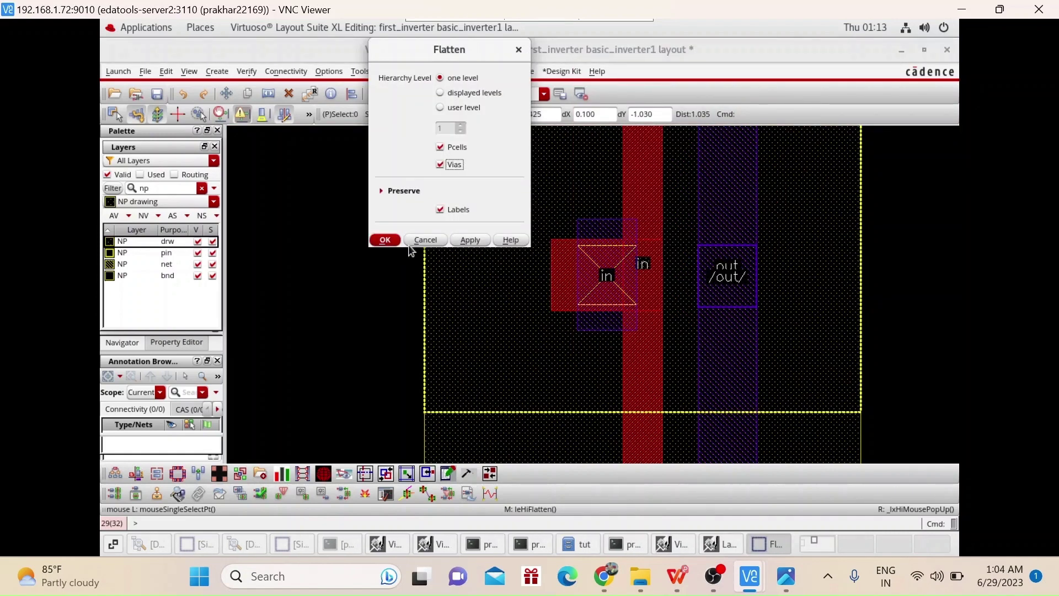
Step: Stretch the left edge of the in pin's M1 rectangle about 0.165 outward to the left
{"action": "left_click", "coordinate": [386, 239]}
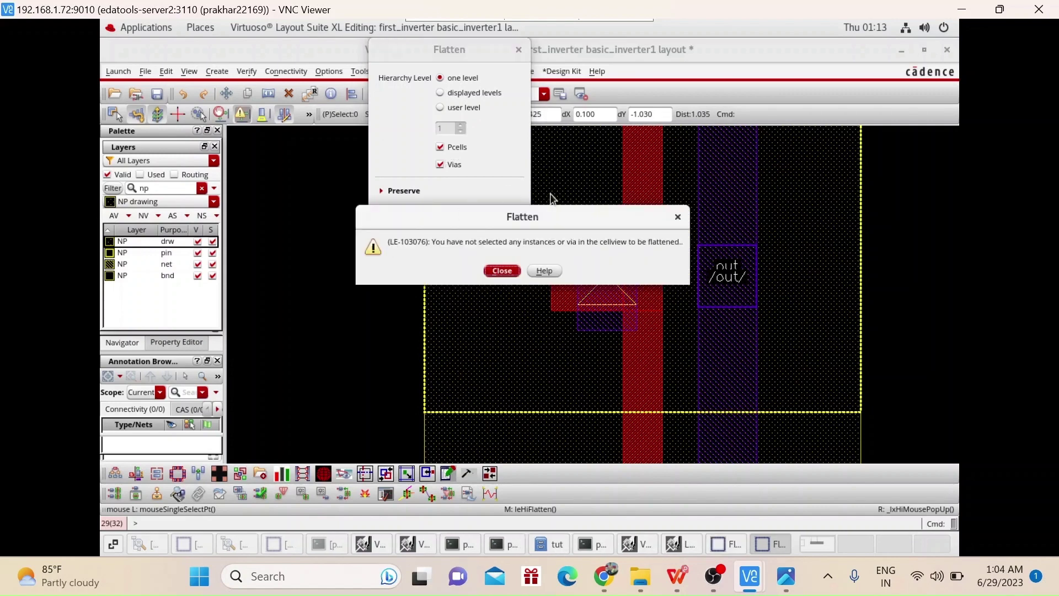
{"action": "left_click", "coordinate": [502, 271]}
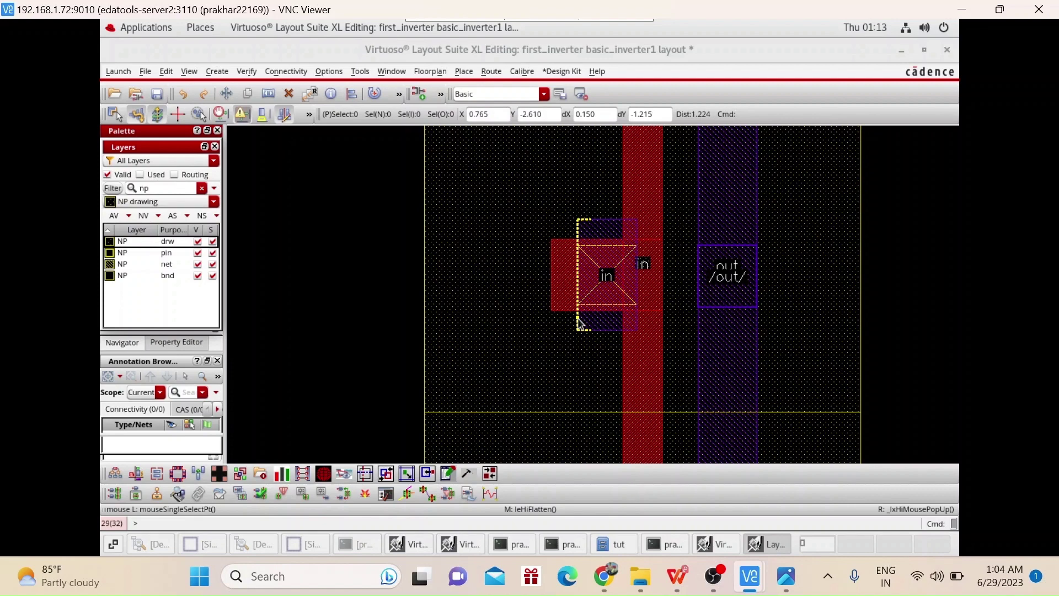
{"action": "left_click", "coordinate": [578, 318]}
{"action": "left_click_drag", "start_coordinate": [577, 319], "coordinate": [469, 313]}
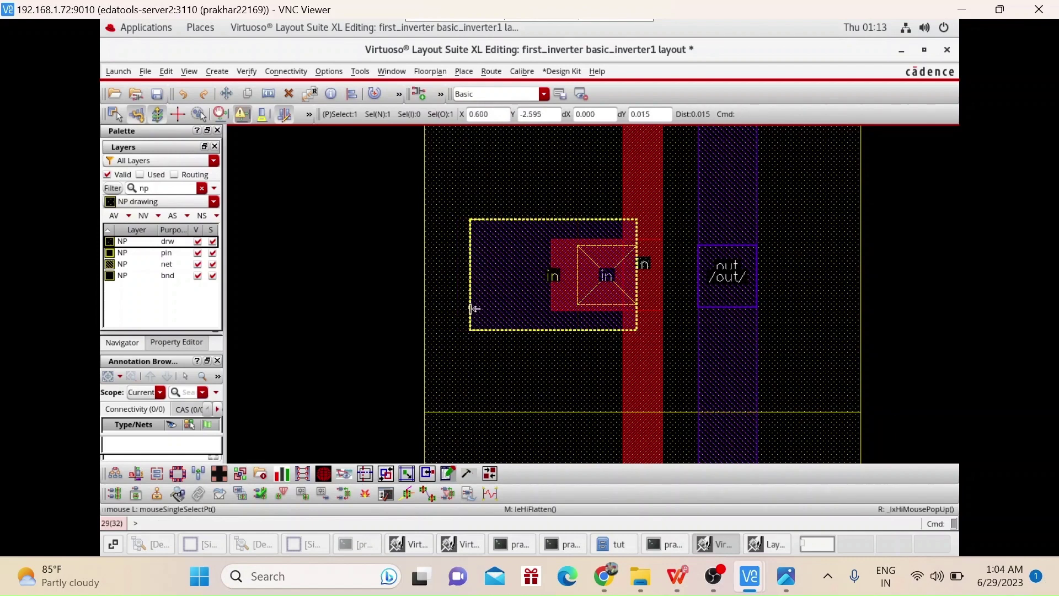
Step: Look over the layout from the PMOS down to the ground tap and back up to the vdd tap
{"action": "scroll", "coordinate": [662, 321], "scroll_direction": "up", "scroll_amount": 8}
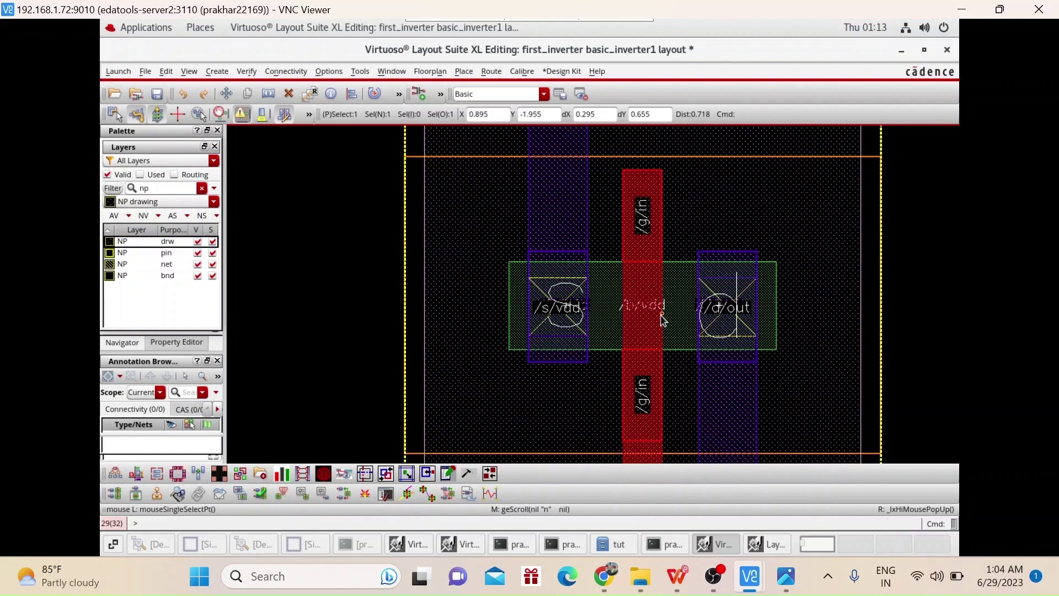
{"action": "scroll", "coordinate": [663, 320], "scroll_direction": "down", "scroll_amount": 3}
{"action": "scroll", "coordinate": [662, 321], "scroll_direction": "down", "scroll_amount": 9}
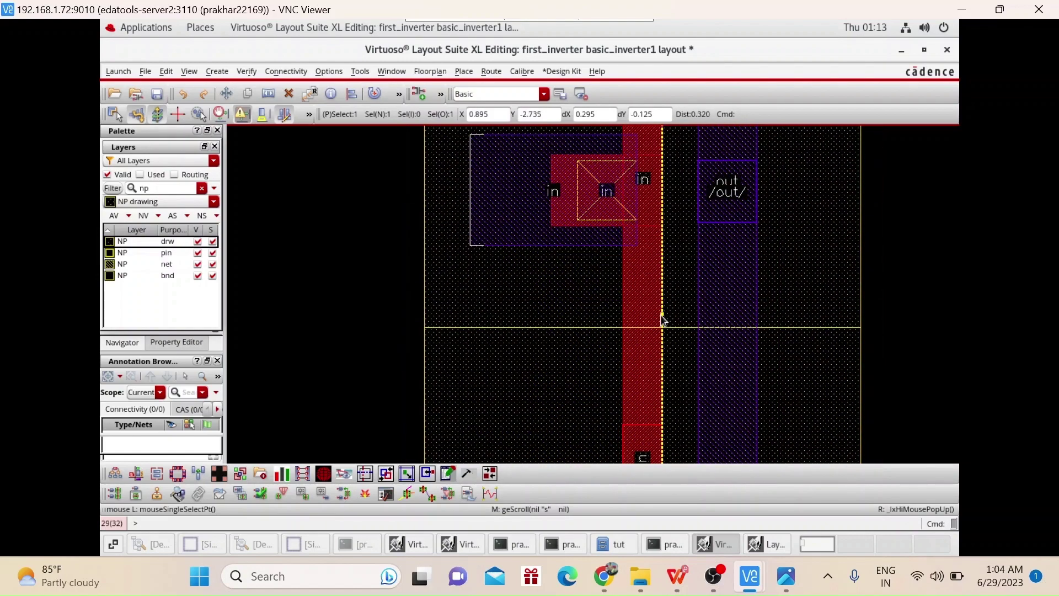
{"action": "scroll", "coordinate": [663, 321], "scroll_direction": "down", "scroll_amount": 2}
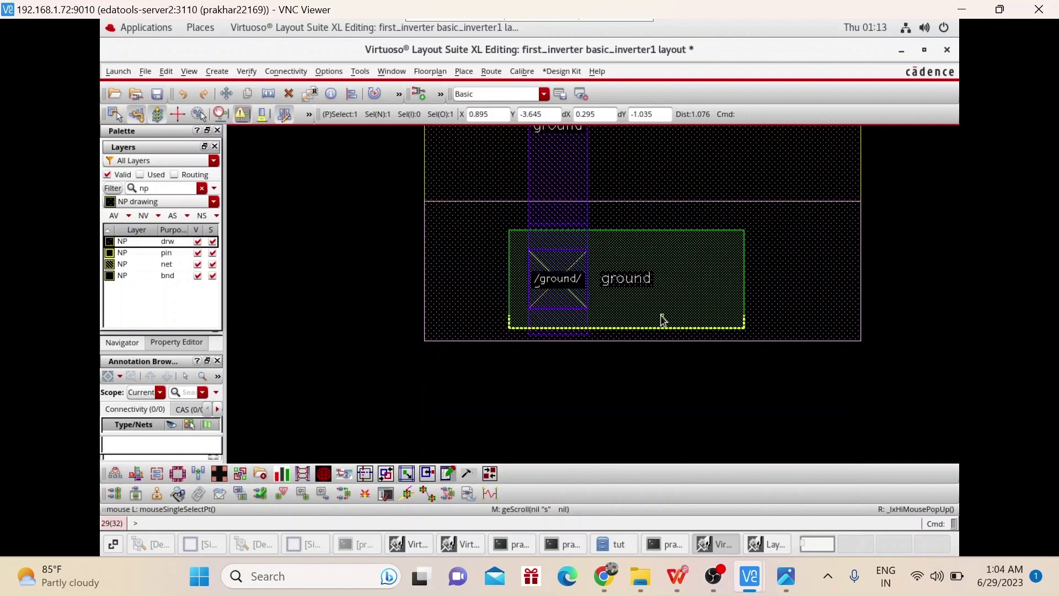
{"action": "scroll", "coordinate": [663, 321], "scroll_direction": "up", "scroll_amount": 3}
{"action": "scroll", "coordinate": [663, 321], "scroll_direction": "down", "scroll_amount": 3, "text": "ctrl"}
{"action": "left_click", "coordinate": [669, 239]}
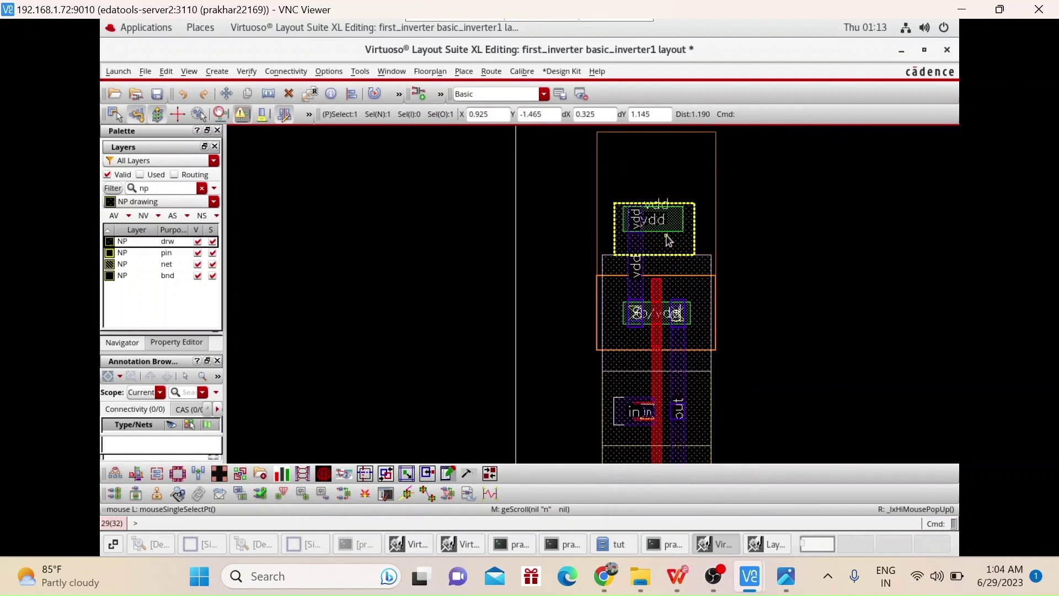
{"action": "left_click", "coordinate": [593, 311]}
{"action": "left_click", "coordinate": [754, 269]}
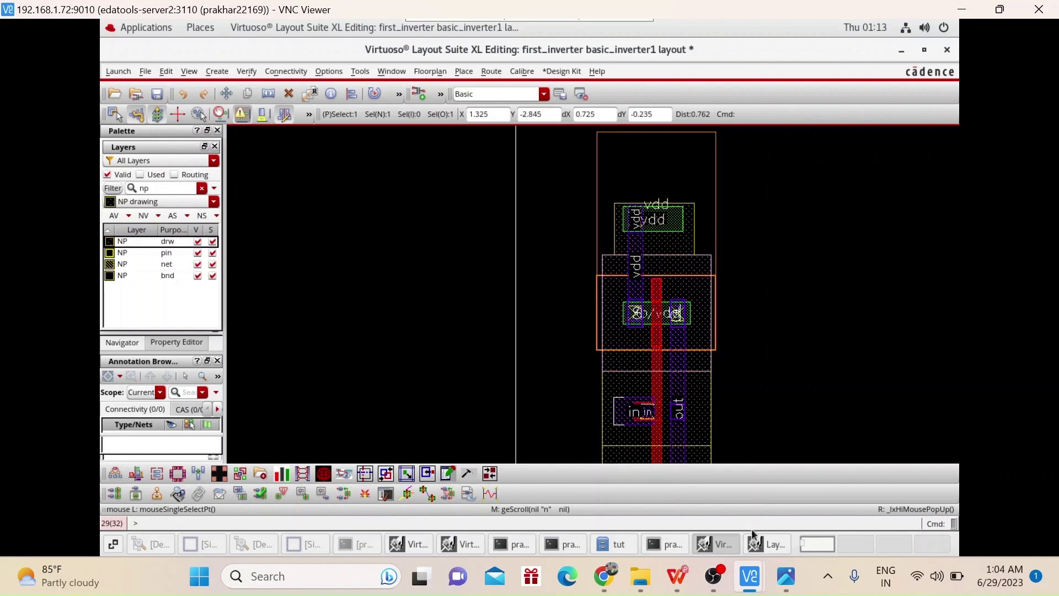
Step: Run Calibre DK DRC with the runset_drc_global runset, overwriting the exported layout file and saving the modified cell first
{"action": "left_click", "coordinate": [522, 71]}
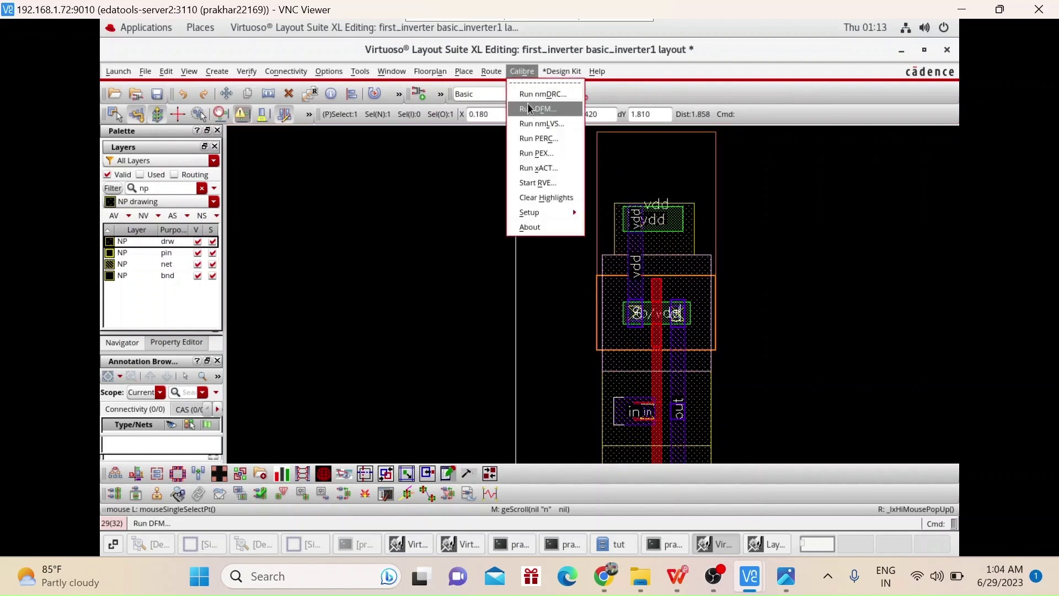
{"action": "left_click", "coordinate": [525, 94]}
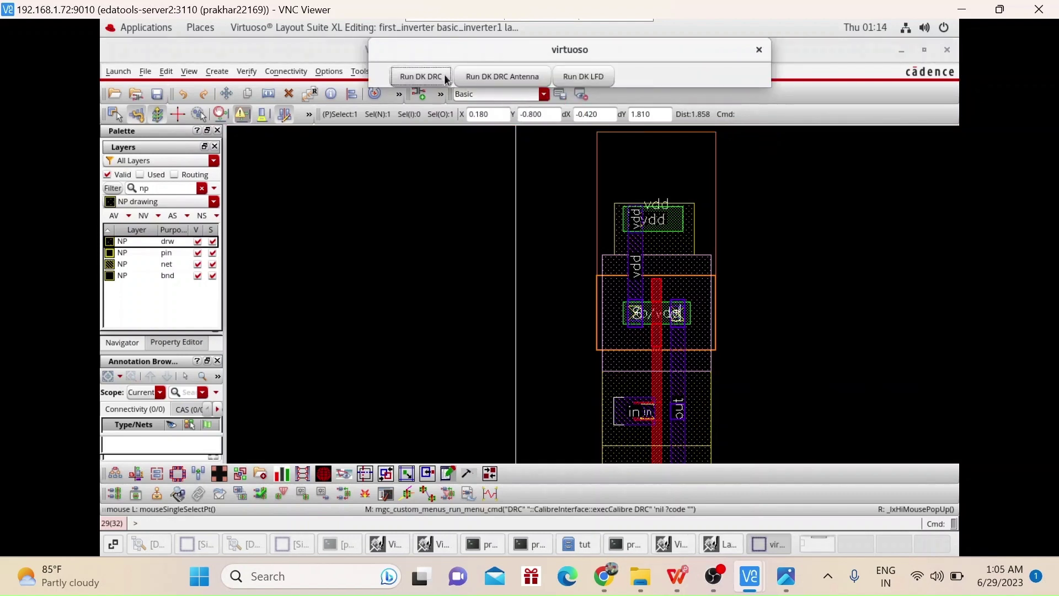
{"action": "left_click", "coordinate": [421, 76]}
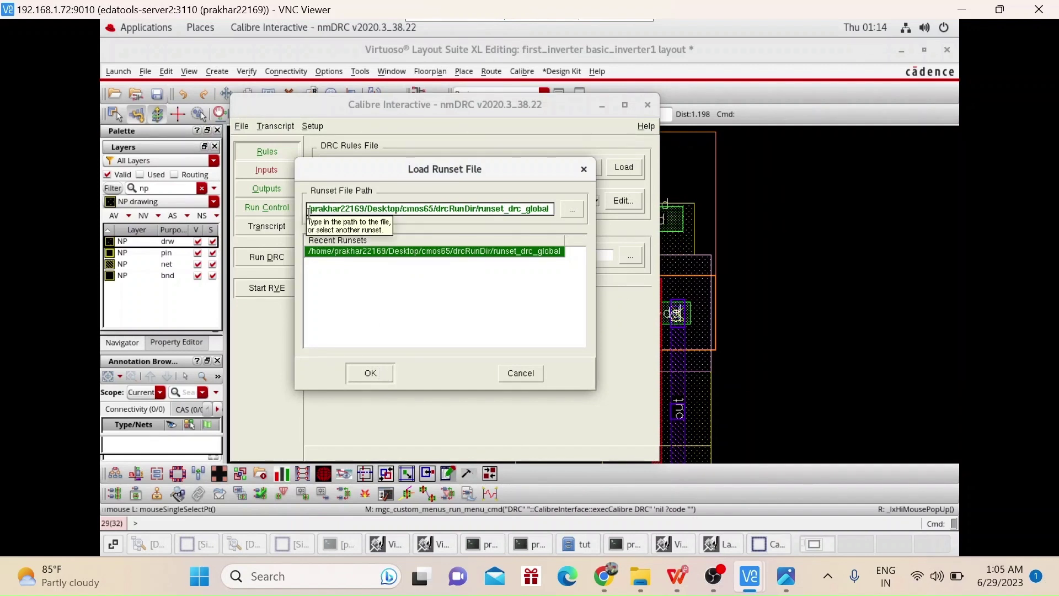
{"action": "left_click_drag", "start_coordinate": [309, 209], "coordinate": [353, 212]}
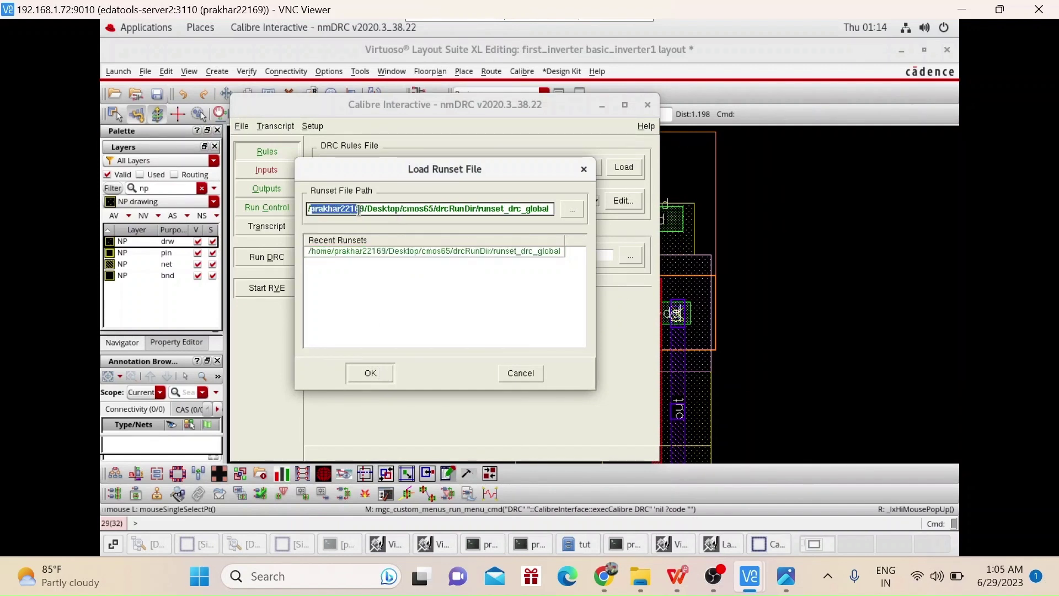
{"action": "left_click", "coordinate": [373, 373]}
{"action": "left_click", "coordinate": [274, 258]}
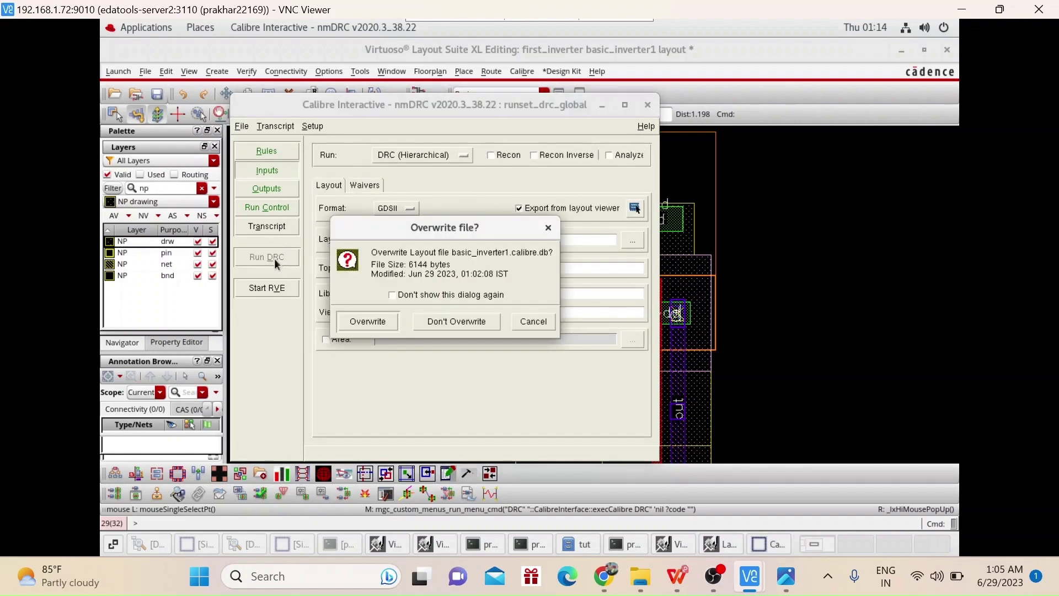
{"action": "left_click", "coordinate": [378, 321]}
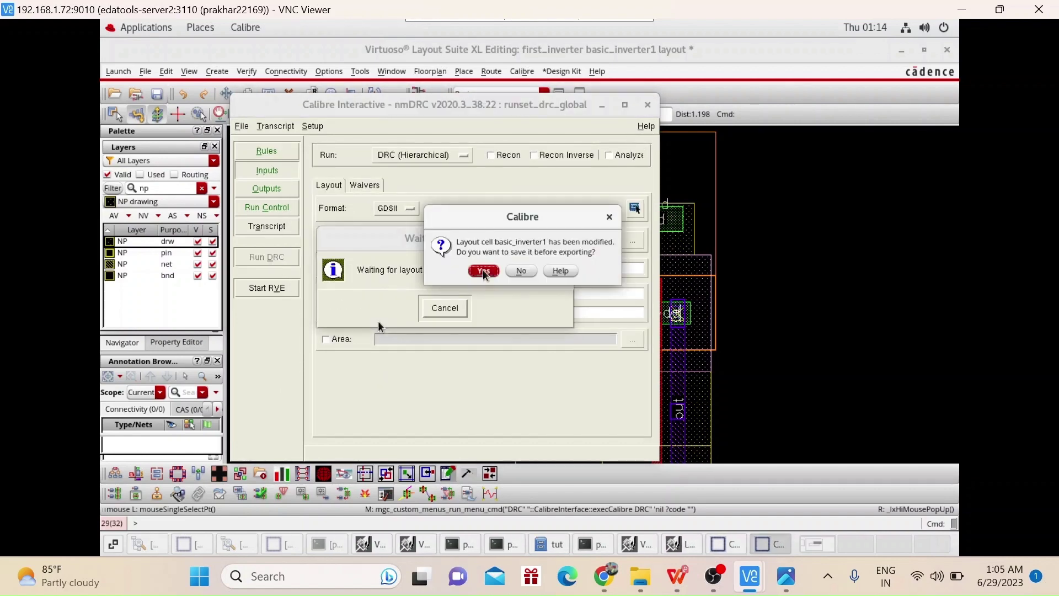
{"action": "key", "text": "Return"}
{"action": "left_click", "coordinate": [484, 270]}
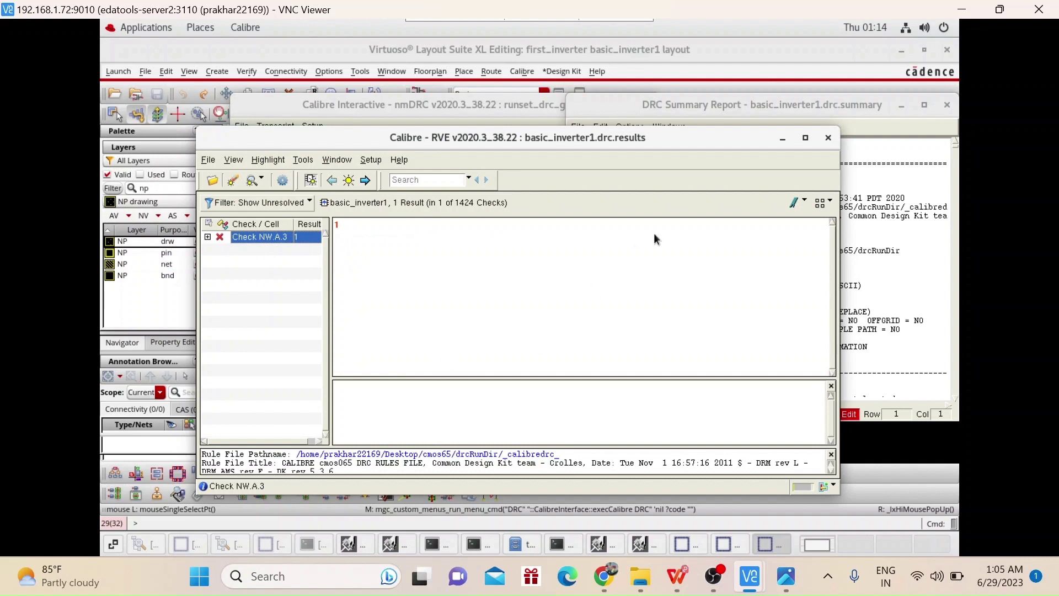
Step: Read the description of the NW.A.3 violation, and minimize the Calibre result, summary and run windows
{"action": "left_click", "coordinate": [805, 138]}
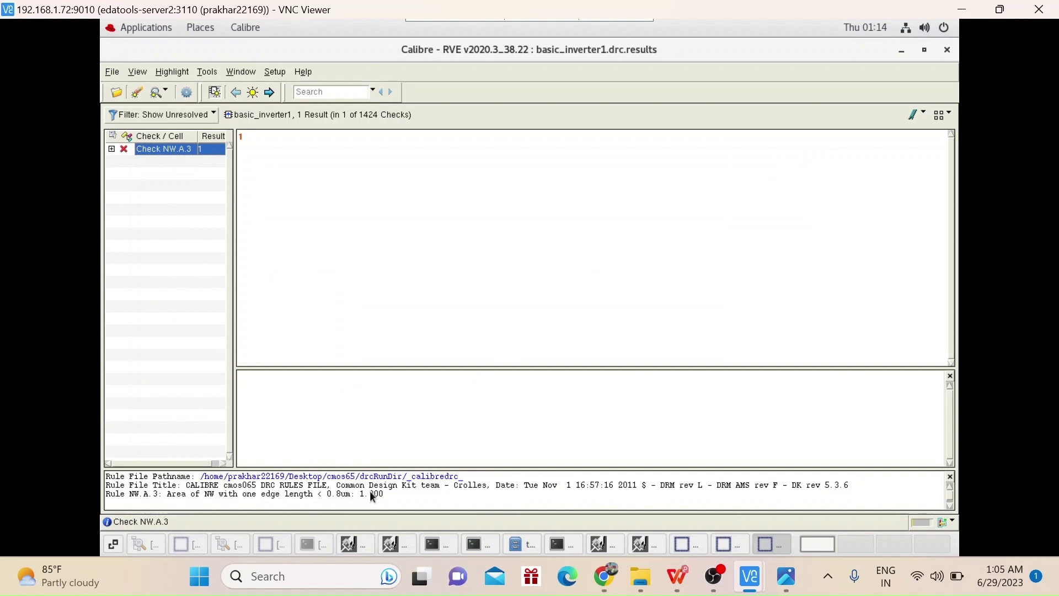
{"action": "left_click", "coordinate": [901, 50]}
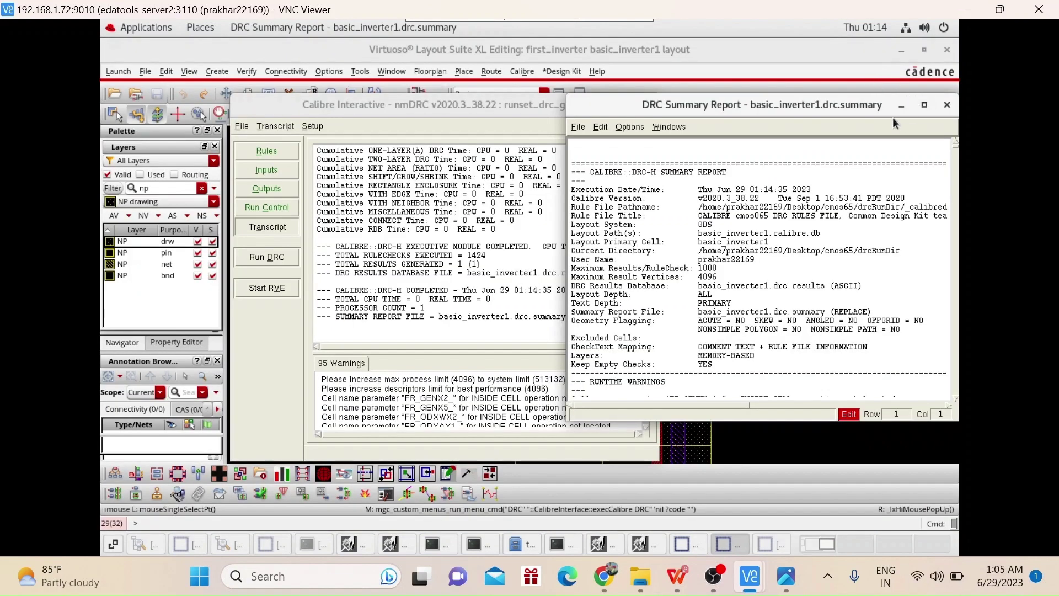
{"action": "left_click", "coordinate": [902, 105]}
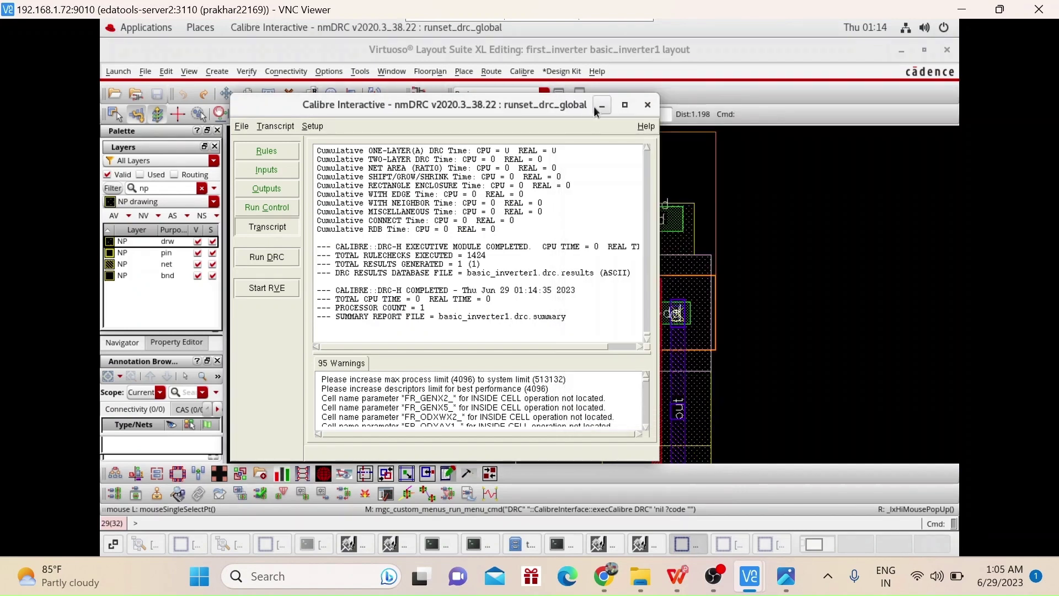
{"action": "left_click", "coordinate": [602, 105]}
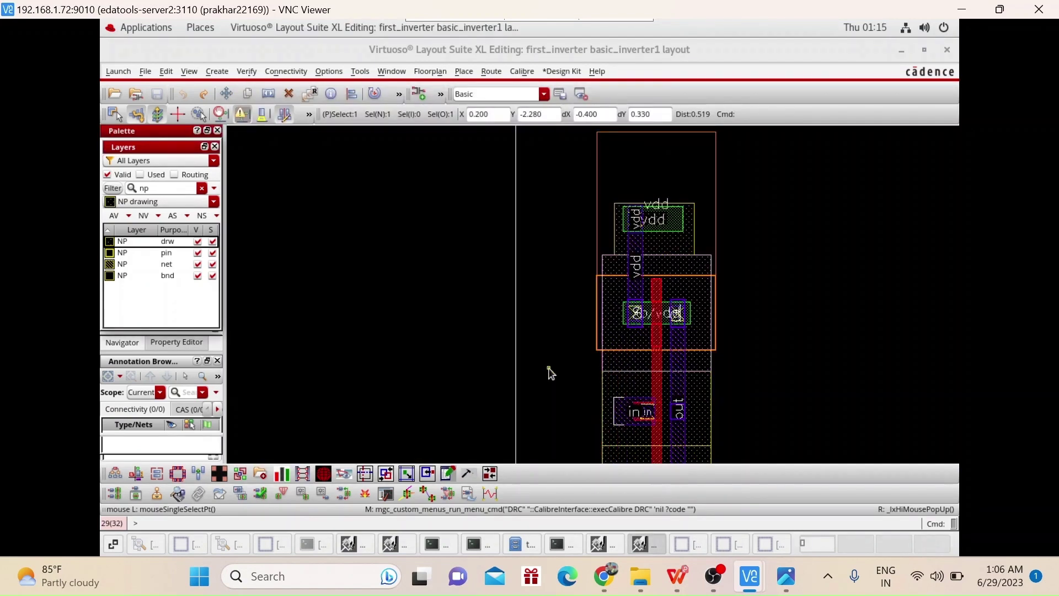
Step: Place a horizontal 0.8 ruler just below the PMOS well, starting at the well's left edge
{"action": "left_click", "coordinate": [553, 315]}
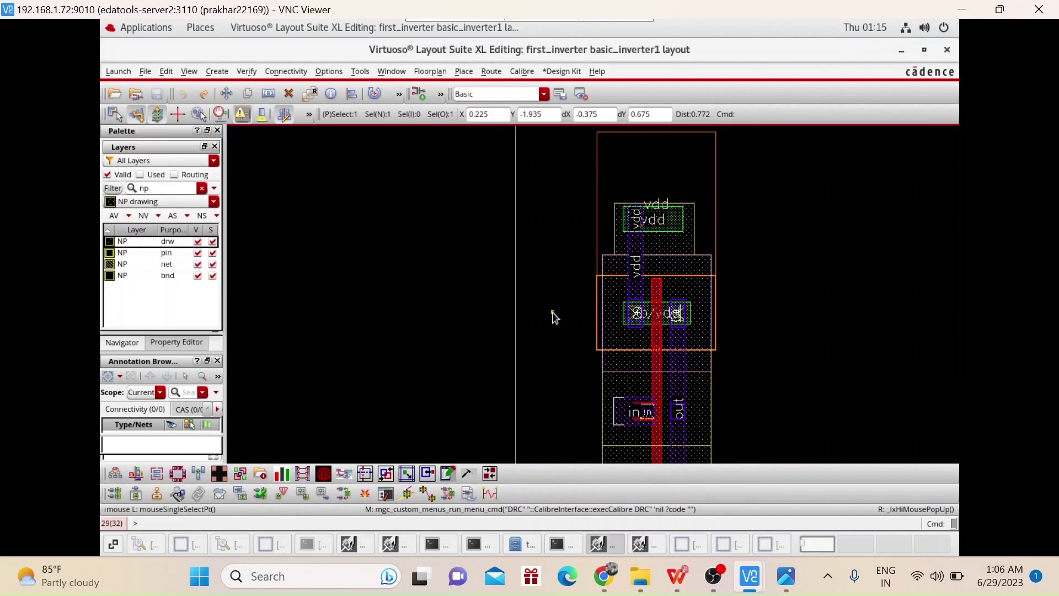
{"action": "key", "text": "k"}
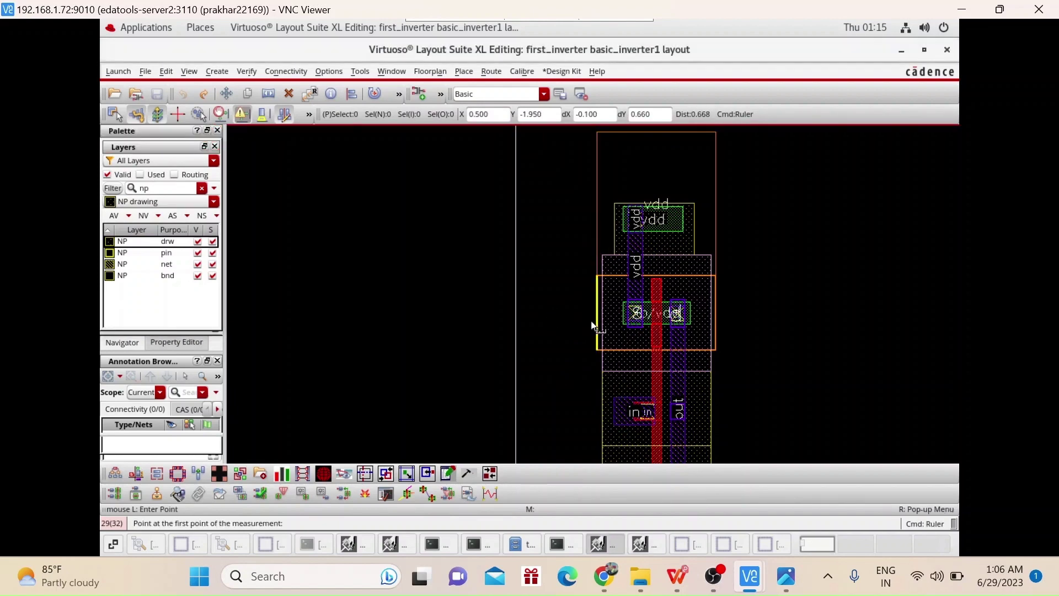
{"action": "scroll", "coordinate": [600, 363], "scroll_direction": "up", "scroll_amount": 1, "text": "ctrl"}
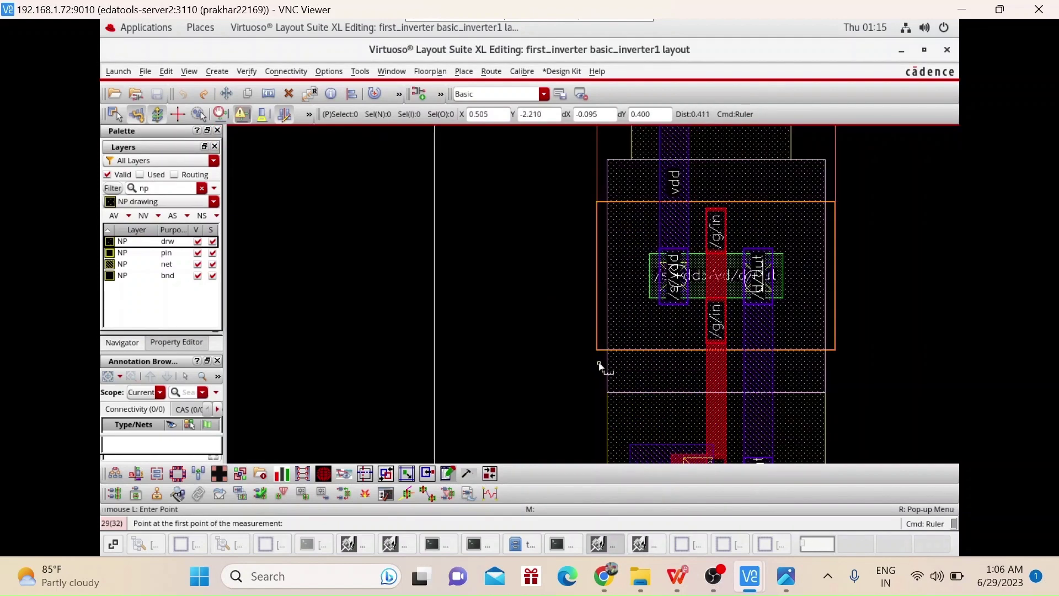
{"action": "left_click", "coordinate": [596, 358]}
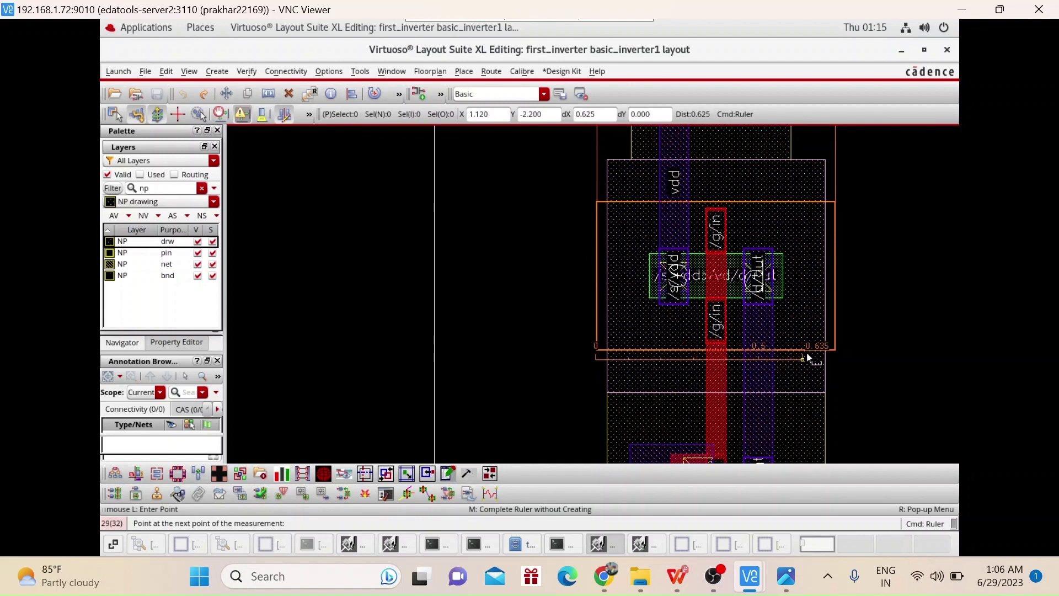
{"action": "left_click", "coordinate": [856, 359]}
{"action": "key", "text": "Escape"}
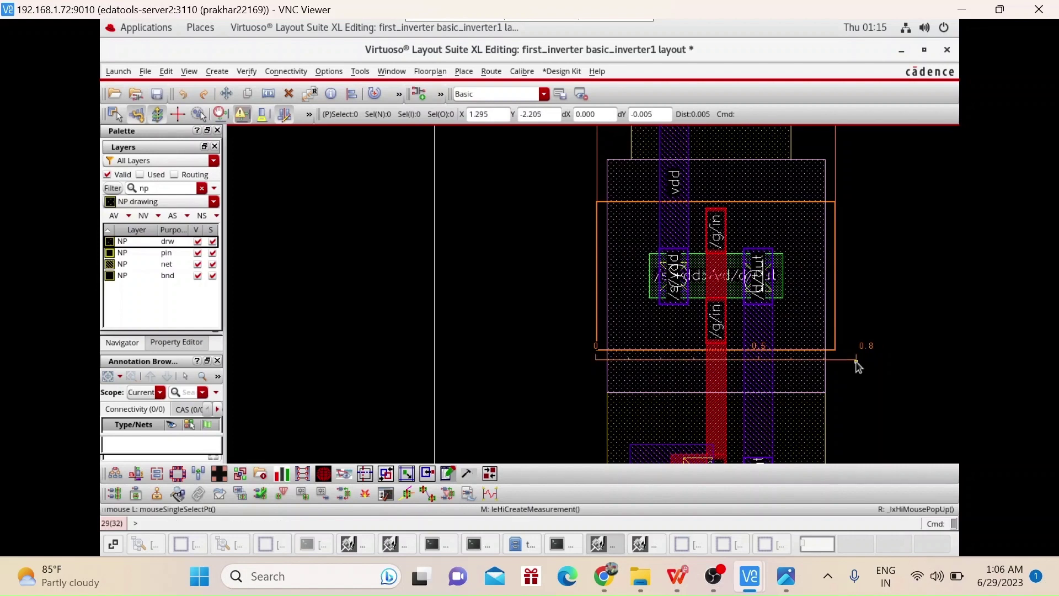
Step: Flatten the PMOS instance by one level with Pcells, Vias and Labels included
{"action": "left_click", "coordinate": [814, 313]}
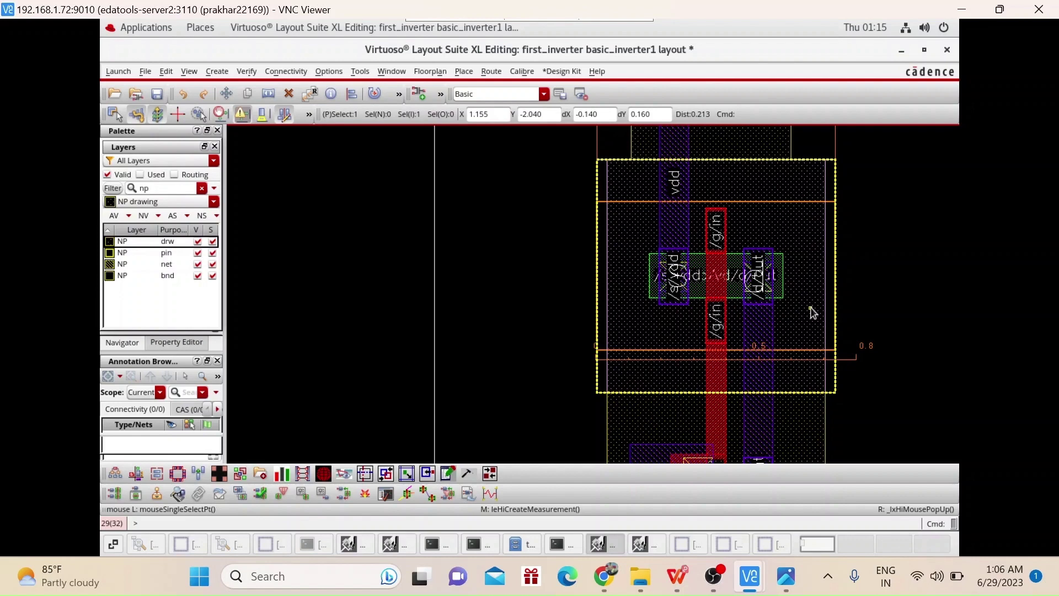
{"action": "right_click", "coordinate": [810, 308]}
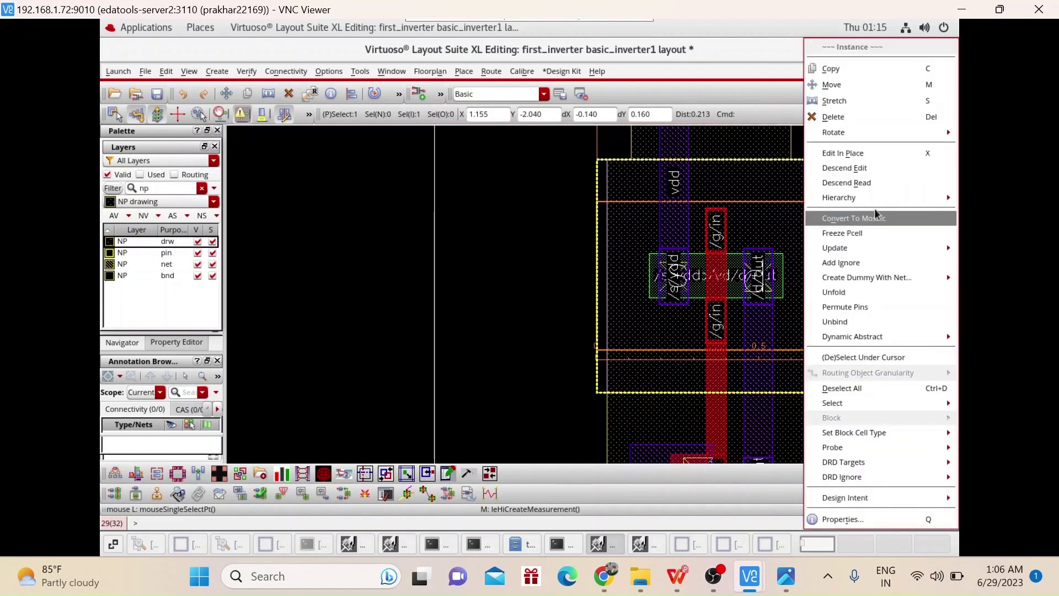
{"action": "mouse_move", "coordinate": [868, 202]}
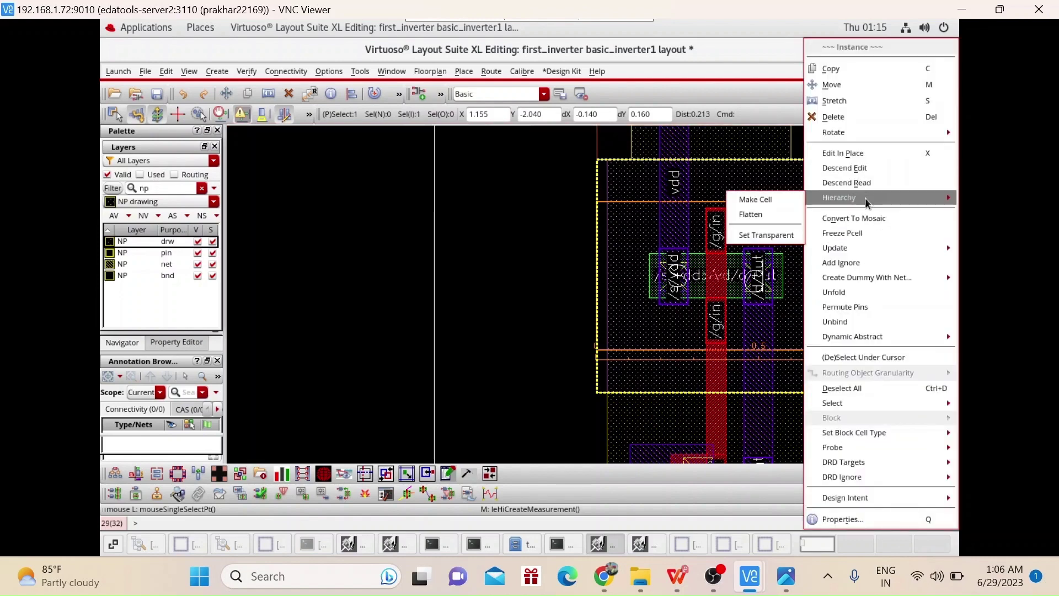
{"action": "left_click", "coordinate": [775, 218]}
{"action": "left_click", "coordinate": [469, 241]}
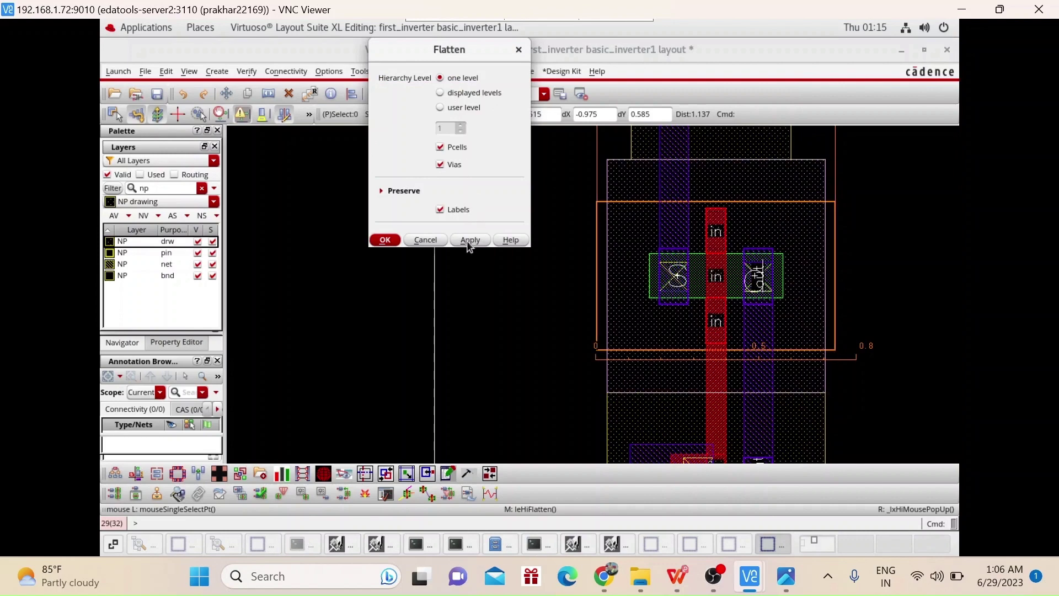
{"action": "left_click", "coordinate": [387, 240]}
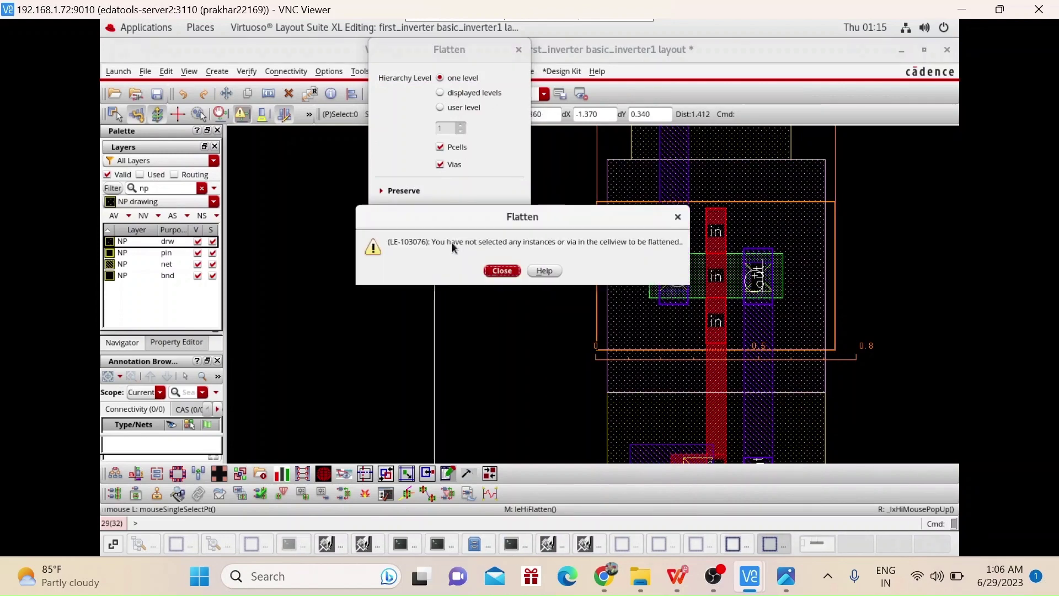
{"action": "left_click", "coordinate": [514, 272]}
Step: Stretch the right edges of the overlapping PMOS well rectangles outward to the 0.8 mark of the ruler
{"action": "left_click", "coordinate": [828, 323]}
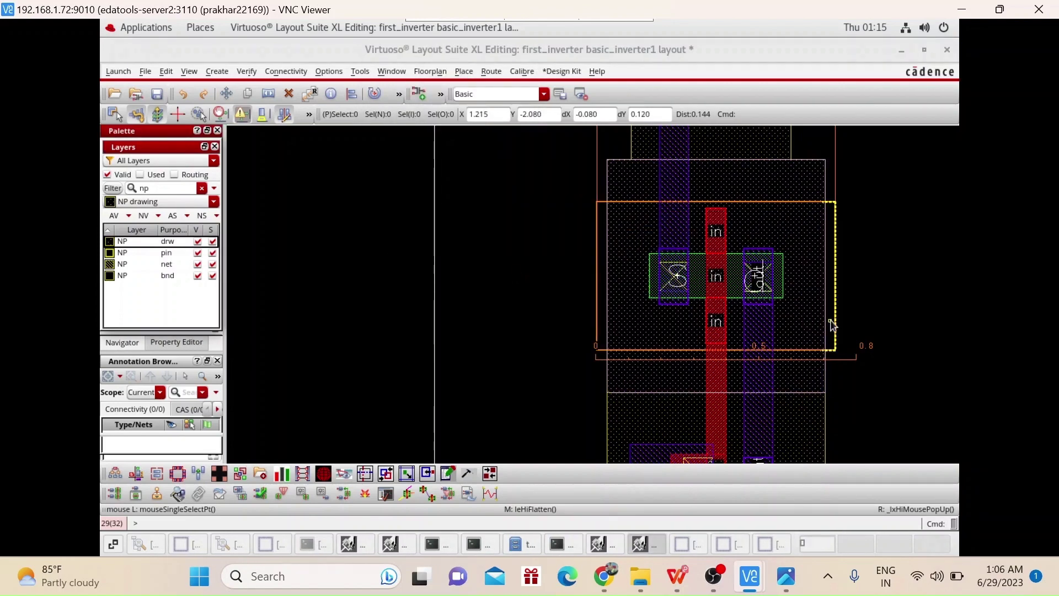
{"action": "key", "text": "s"}
{"action": "left_click", "coordinate": [827, 321]}
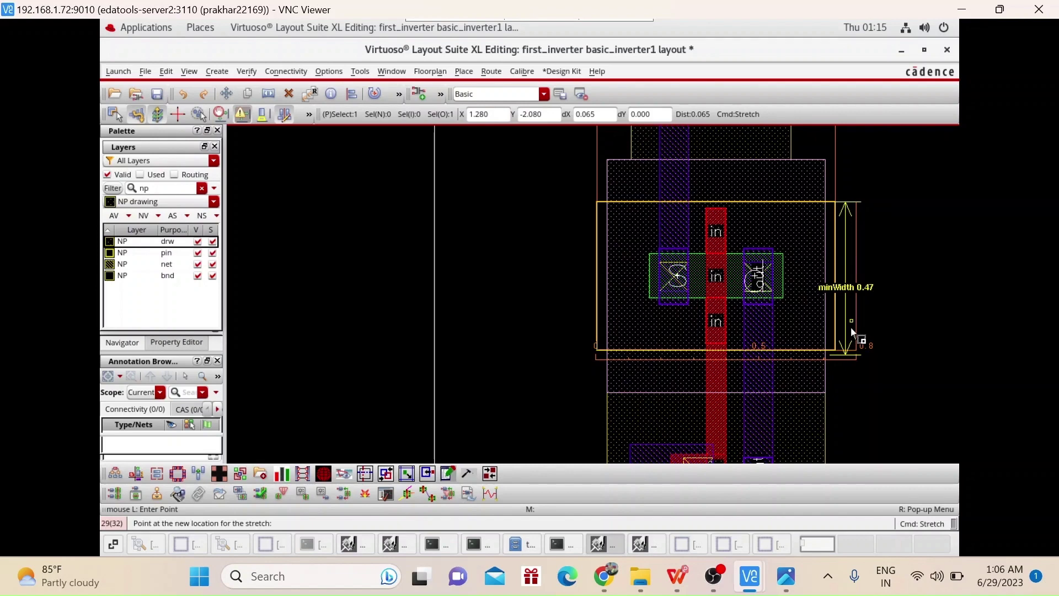
{"action": "left_click", "coordinate": [853, 333]}
{"action": "scroll", "coordinate": [799, 365], "scroll_direction": "up", "scroll_amount": 1, "text": "ctrl"}
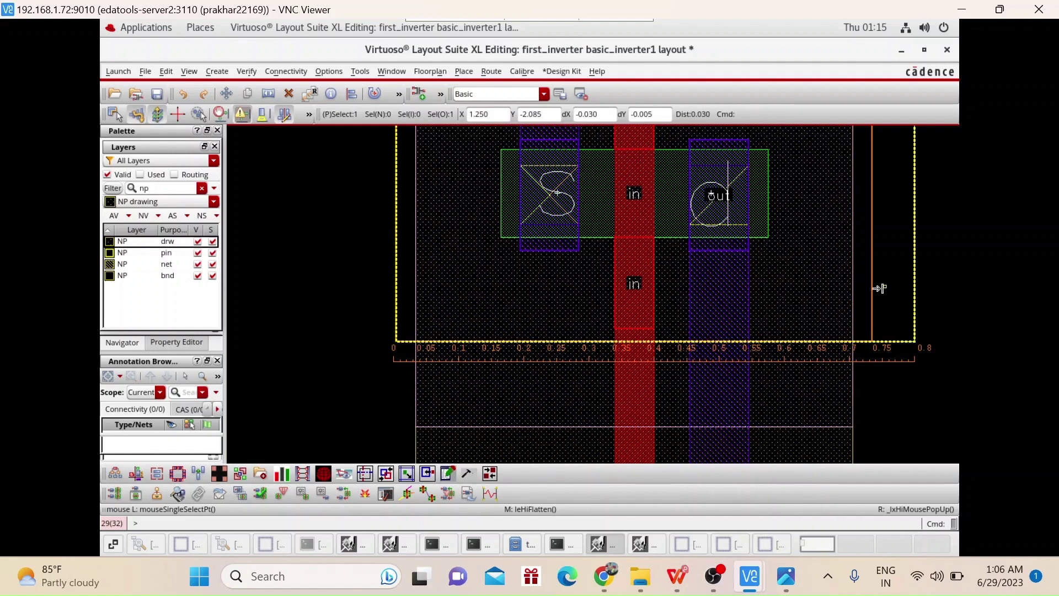
{"action": "scroll", "coordinate": [872, 292], "scroll_direction": "down", "scroll_amount": 1, "text": "ctrl"}
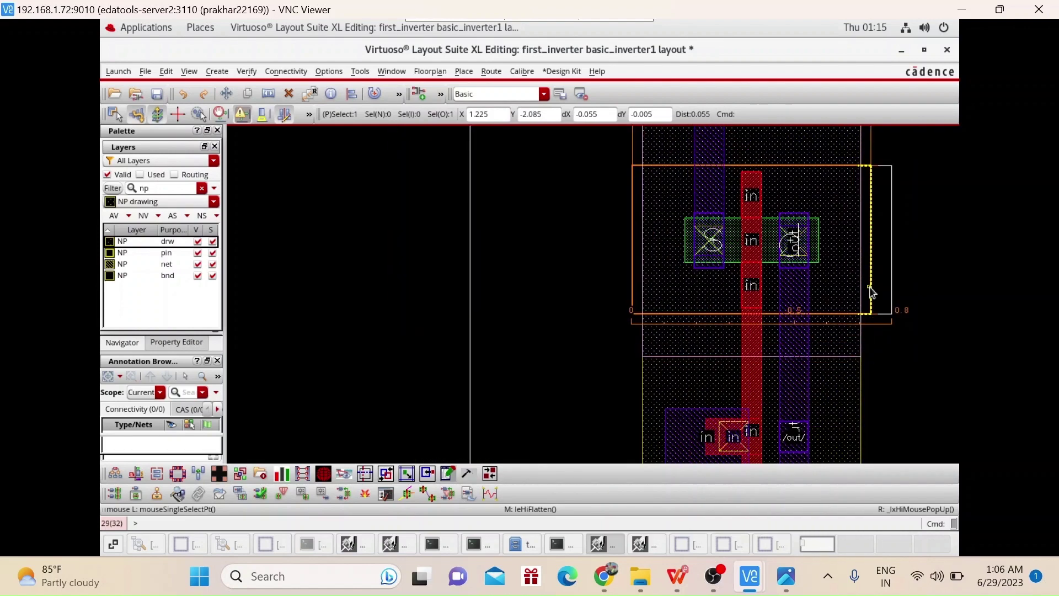
{"action": "left_click_drag", "start_coordinate": [865, 262], "coordinate": [893, 269]}
Step: Stretch the right edges of the upper n-well around the vdd tap and of the PMOS well outward until they line up
{"action": "scroll", "coordinate": [894, 271], "scroll_direction": "down", "scroll_amount": 1, "text": "ctrl"}
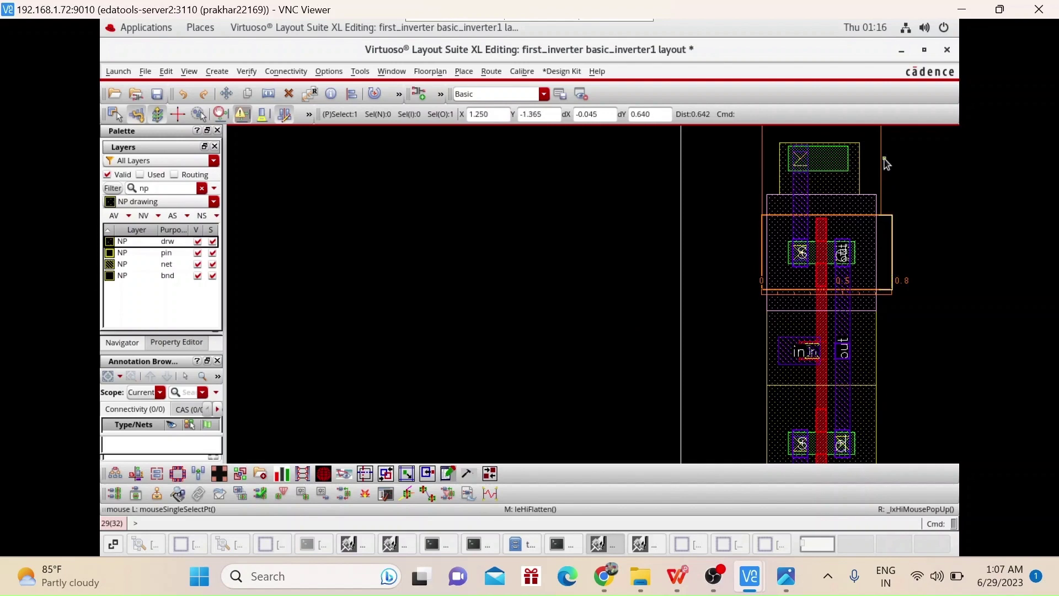
{"action": "left_click_drag", "start_coordinate": [879, 165], "coordinate": [889, 166]}
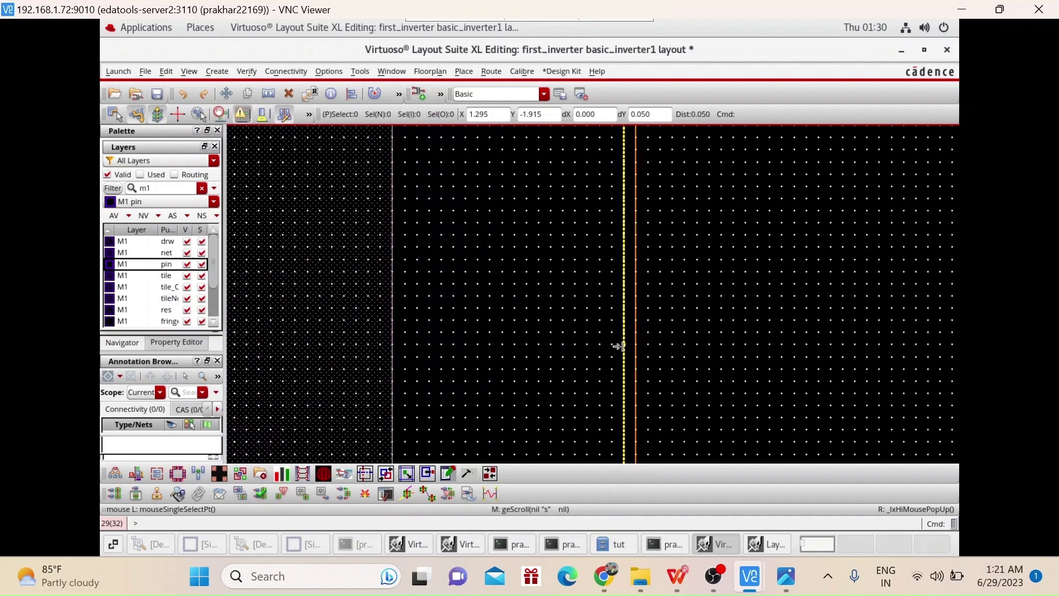
{"action": "left_click_drag", "start_coordinate": [624, 347], "coordinate": [636, 348]}
{"action": "scroll", "coordinate": [637, 347], "scroll_direction": "down", "scroll_amount": 2, "text": "ctrl"}
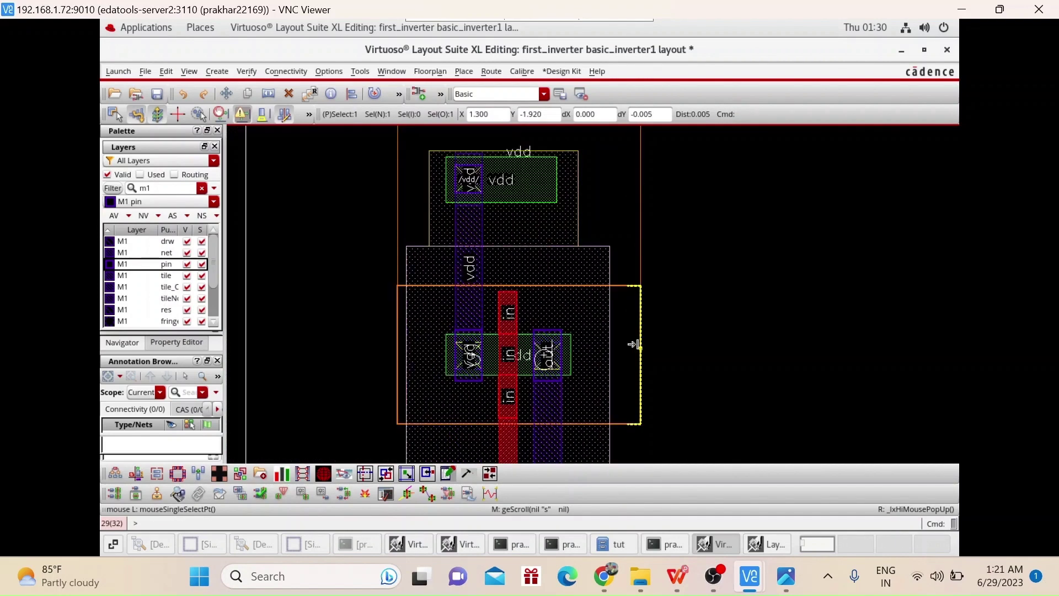
Step: Run Calibre nmDRC through DK DRC with the runset_drc_global runset, overwriting basic_inverter1.calibre.db and dismissing the forbidden-device notice
{"action": "left_click", "coordinate": [524, 72]}
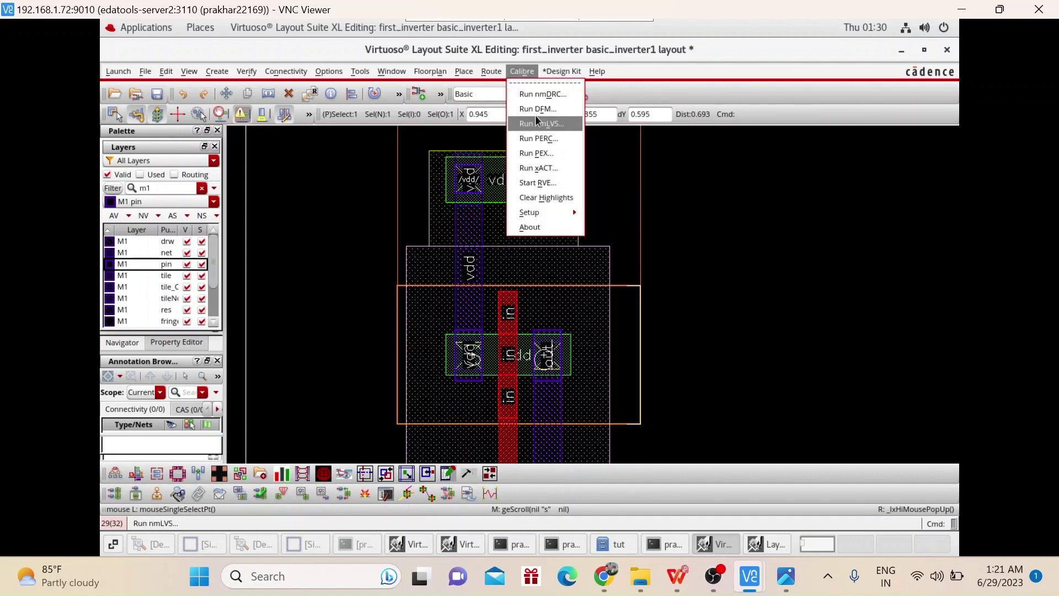
{"action": "left_click", "coordinate": [540, 94]}
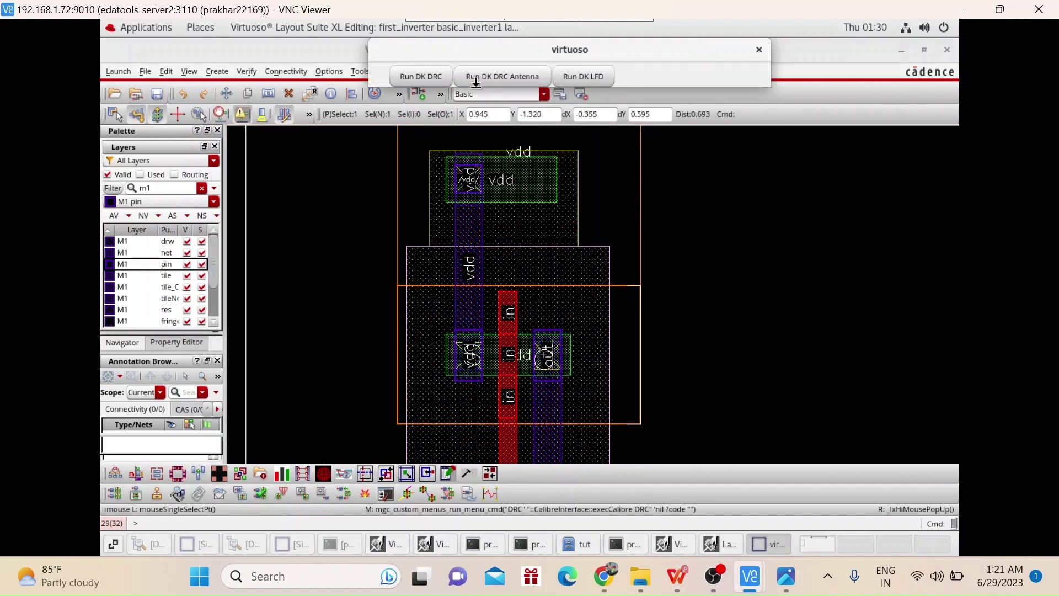
{"action": "left_click", "coordinate": [424, 77]}
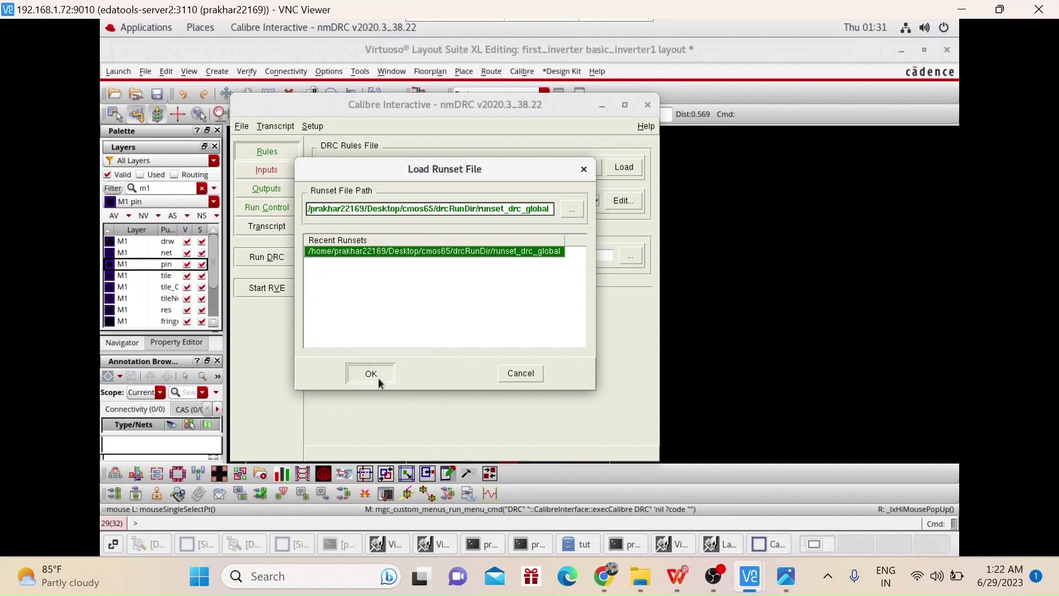
{"action": "left_click", "coordinate": [378, 375]}
{"action": "left_click", "coordinate": [272, 258]}
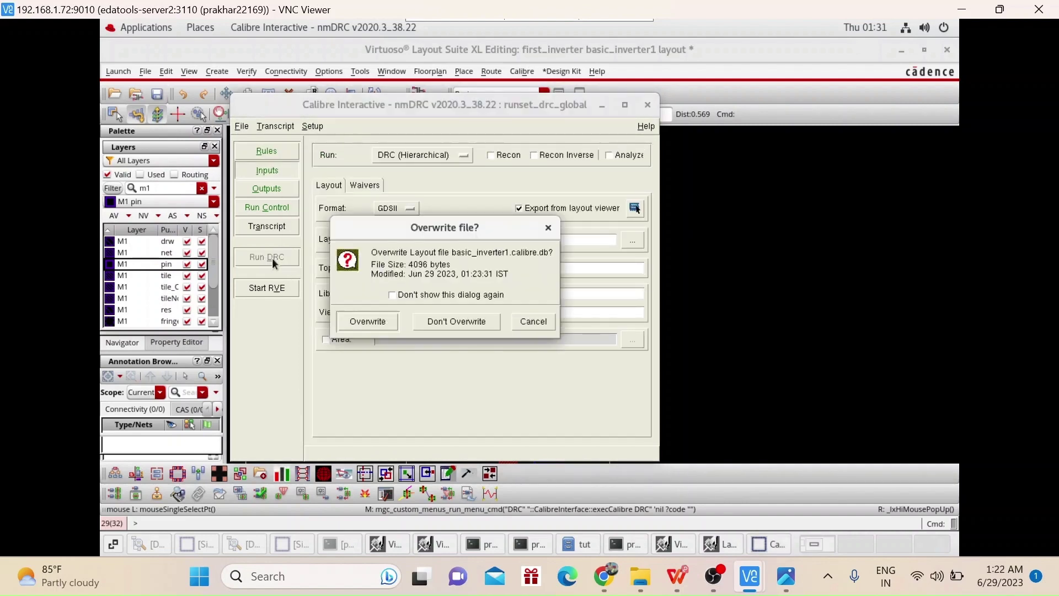
{"action": "left_click", "coordinate": [372, 324]}
{"action": "left_click", "coordinate": [482, 271]}
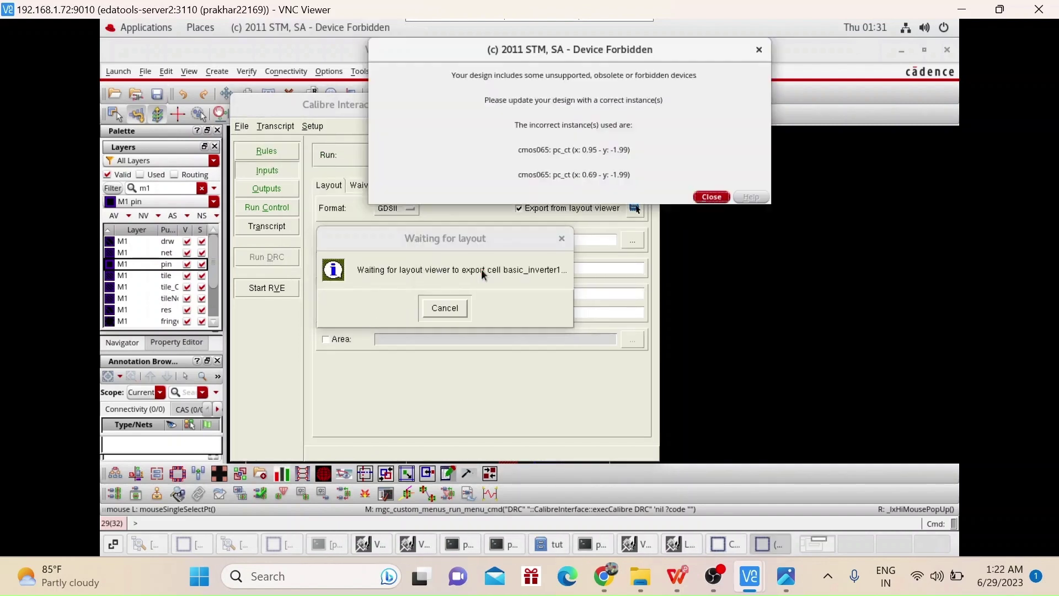
{"action": "left_click", "coordinate": [711, 198]}
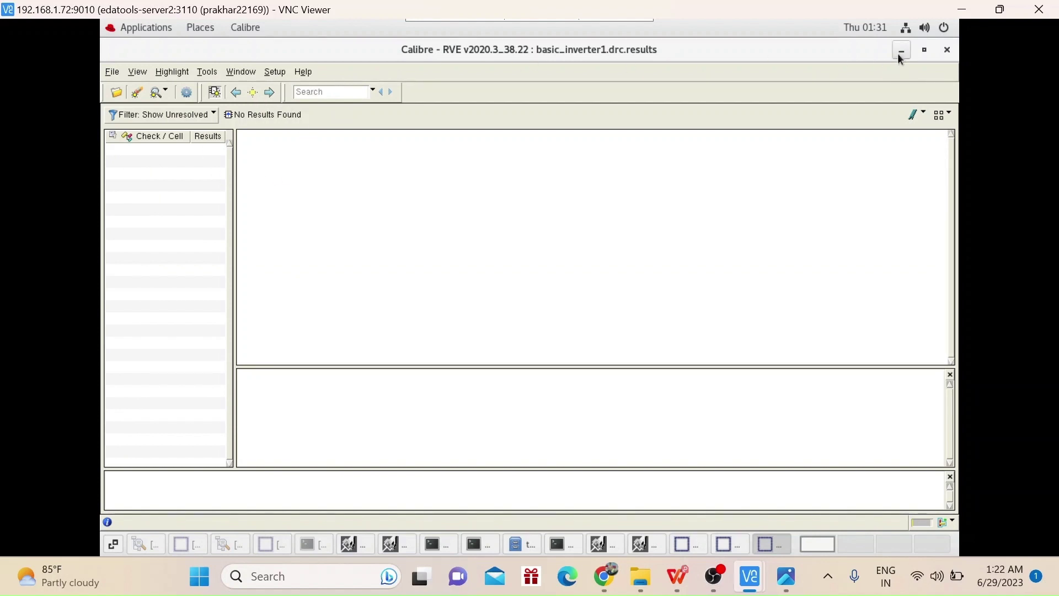
Step: Close the Calibre DRC results, the DRC summary report and the nmDRC run window
{"action": "left_click", "coordinate": [942, 55]}
{"action": "left_click", "coordinate": [945, 52]}
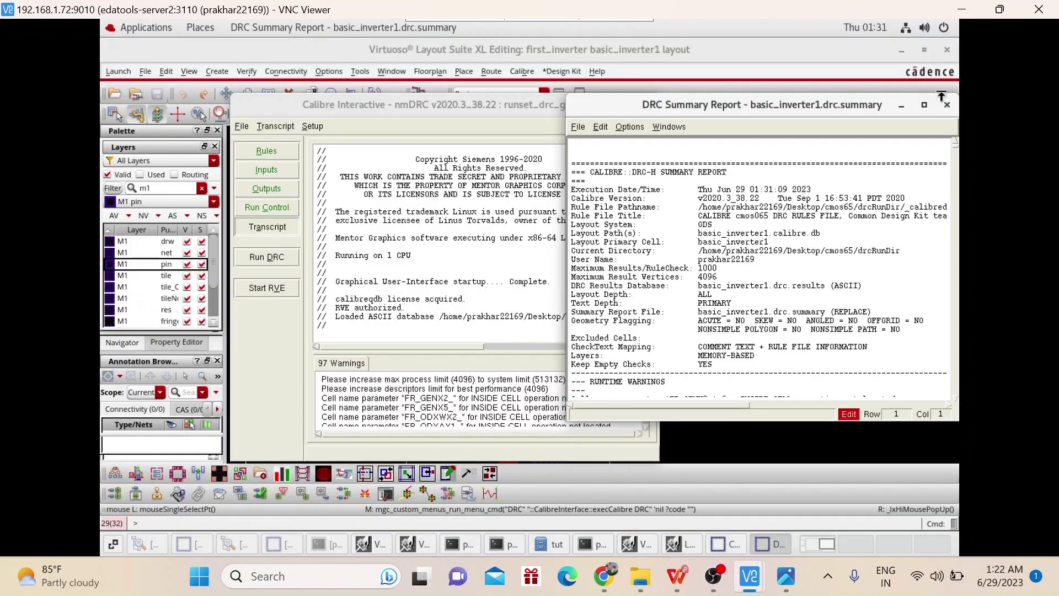
{"action": "left_click", "coordinate": [945, 104]}
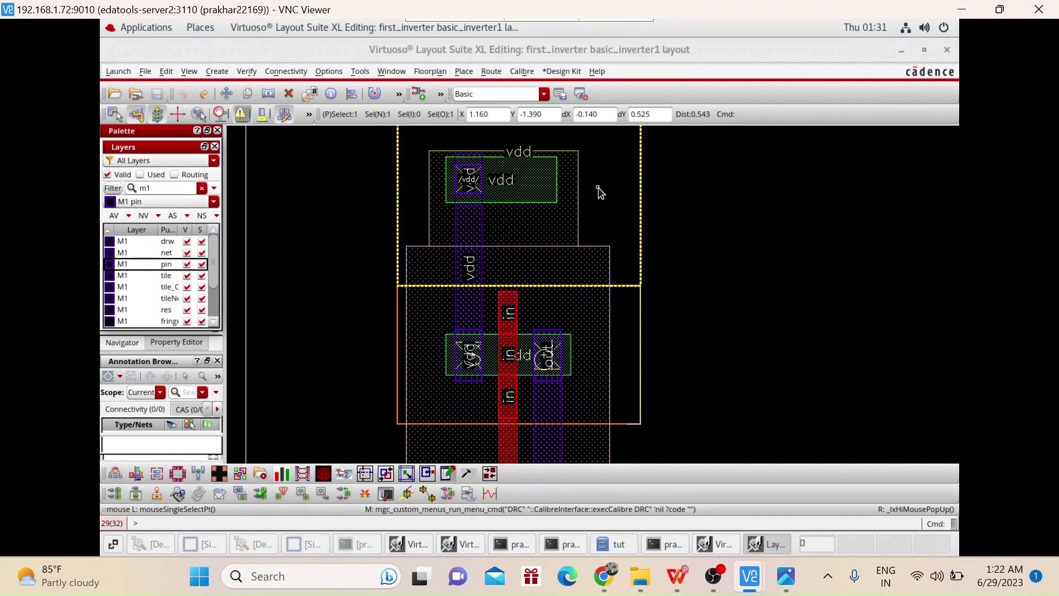
Step: Run Calibre nmLVS with the runset_lvs_global runset, overwriting the existing layout file basic_inverter1.calibre.db
{"action": "left_click", "coordinate": [510, 74]}
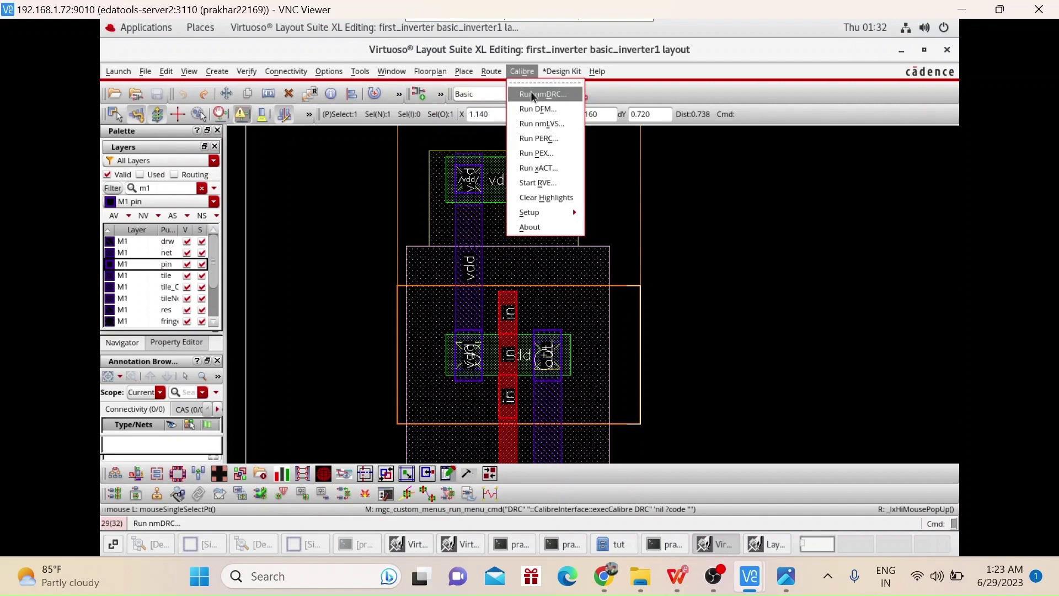
{"action": "left_click", "coordinate": [539, 125]}
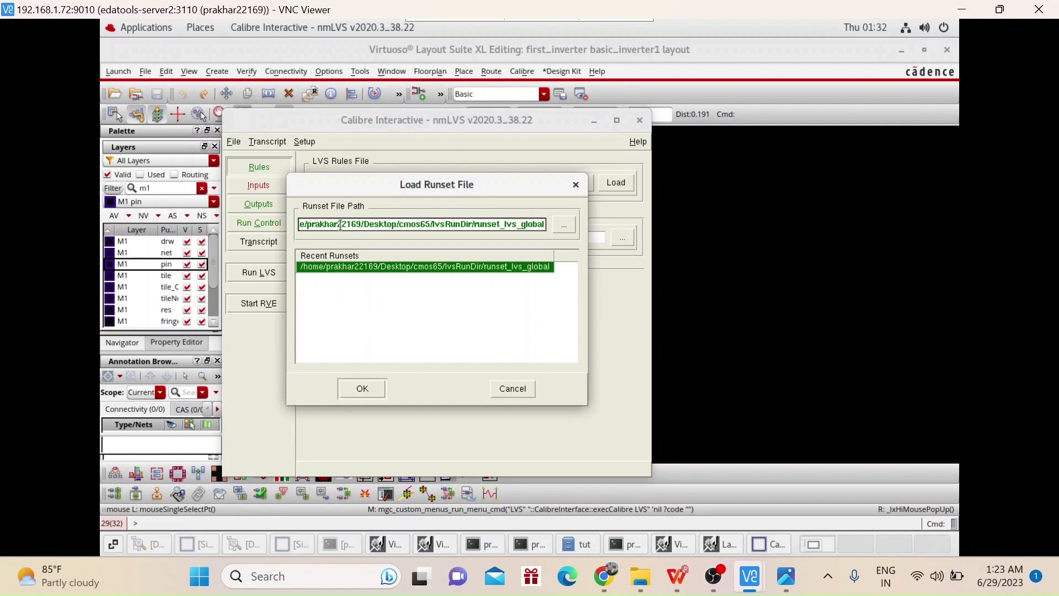
{"action": "left_click", "coordinate": [360, 389]}
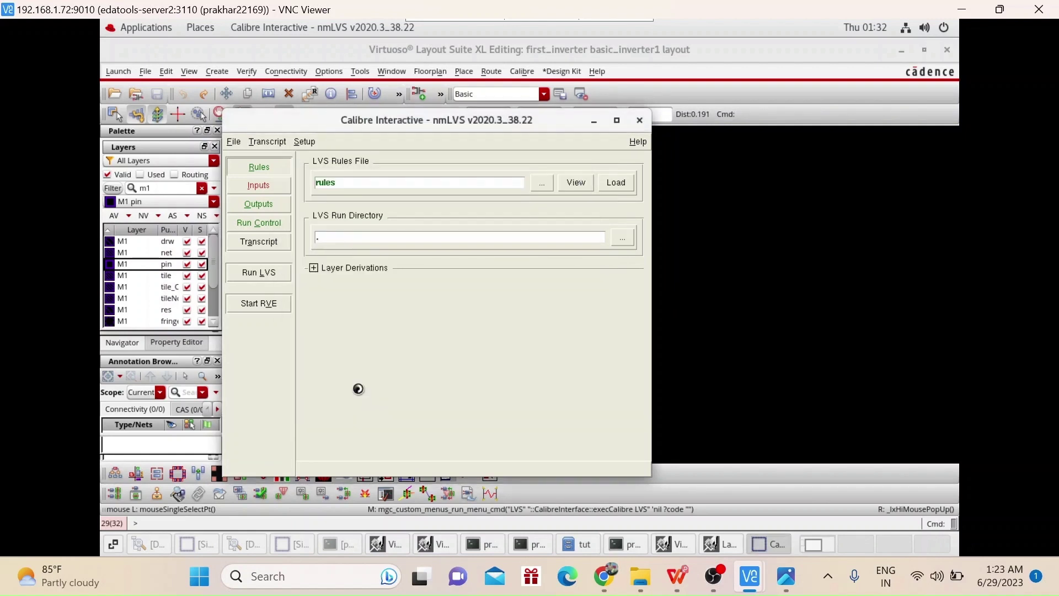
{"action": "left_click", "coordinate": [260, 272]}
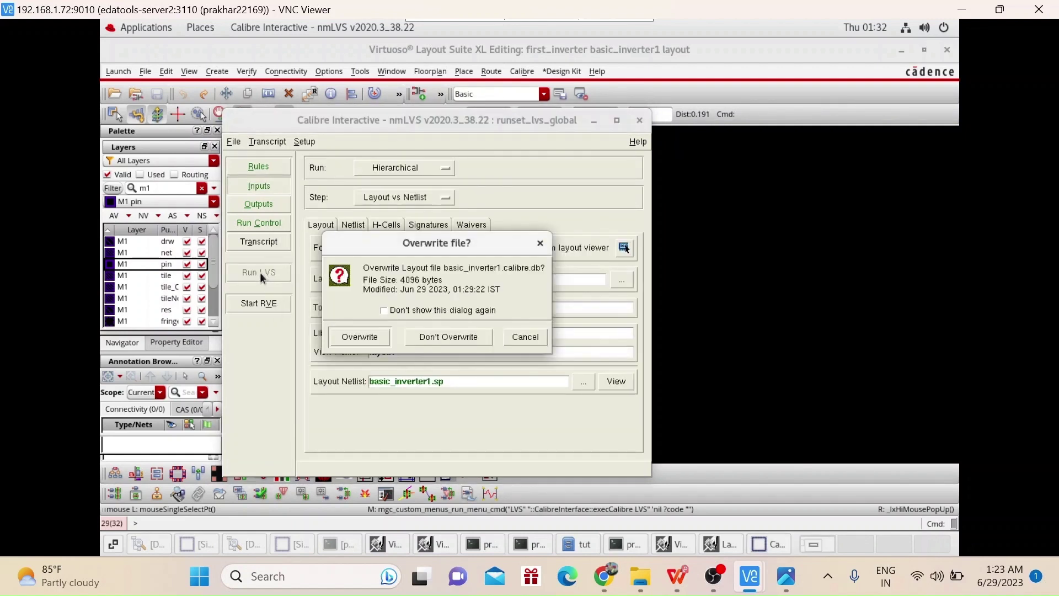
{"action": "left_click", "coordinate": [371, 337]}
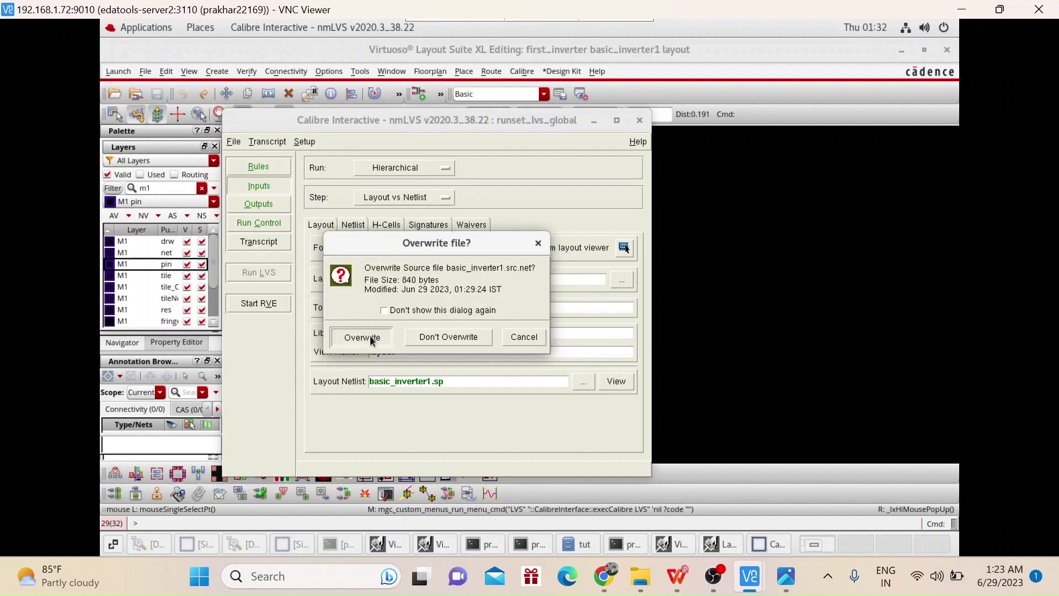